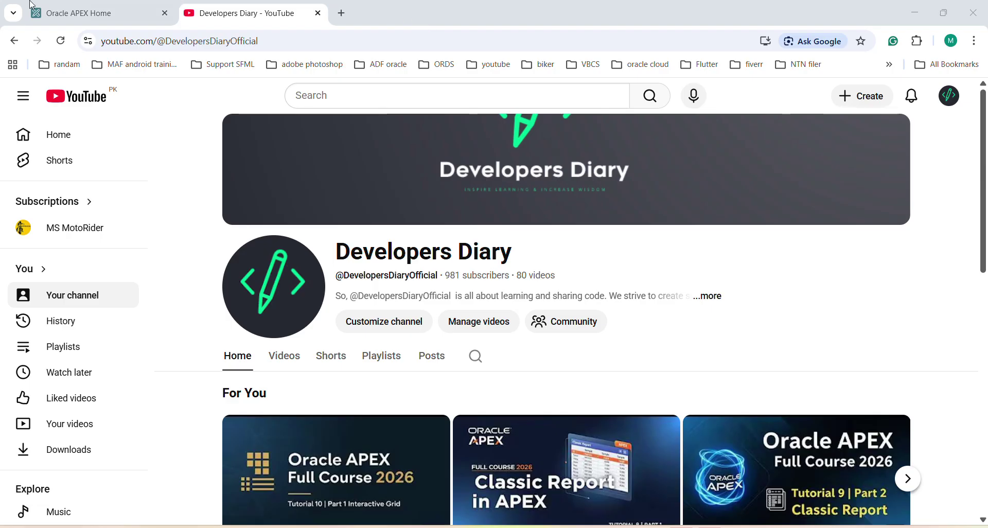
# Step: Switch to Oracle APEX and start creating a Faceted Search page in the Employee Demo App
pyautogui.click(65, 7)
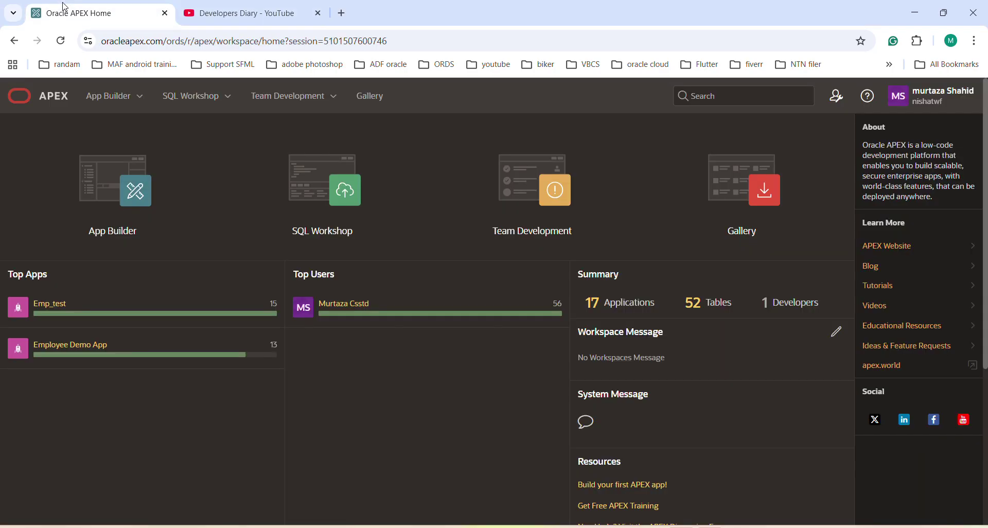
pyautogui.click(98, 195)
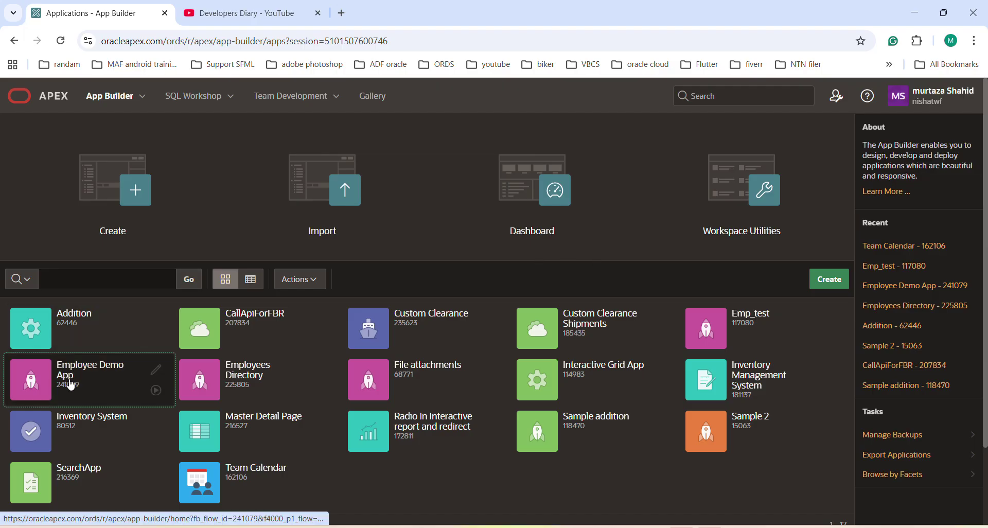
pyautogui.click(71, 385)
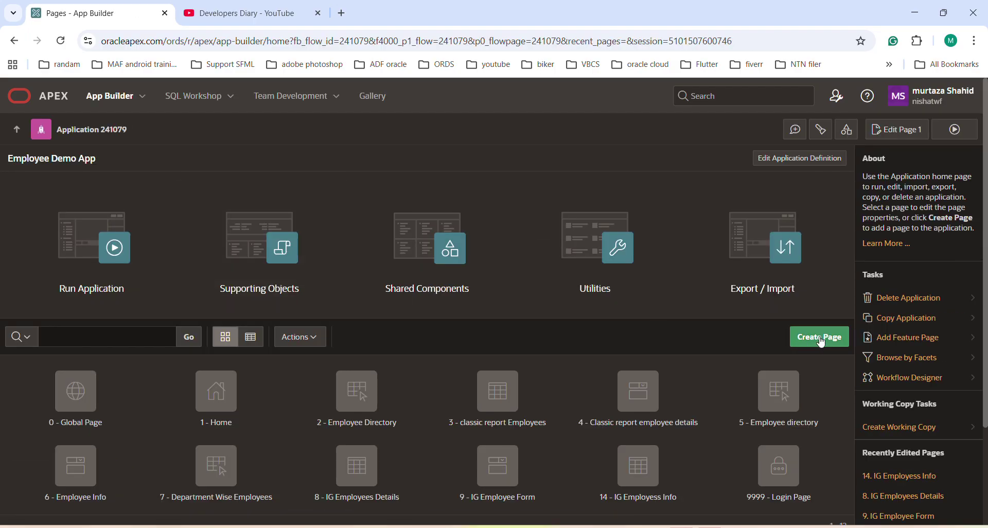
pyautogui.click(822, 340)
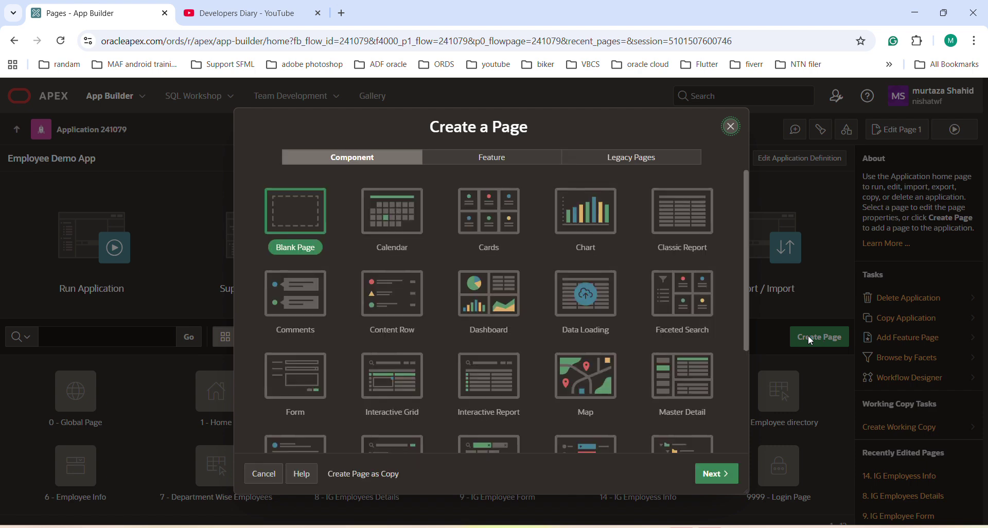
pyautogui.click(690, 298)
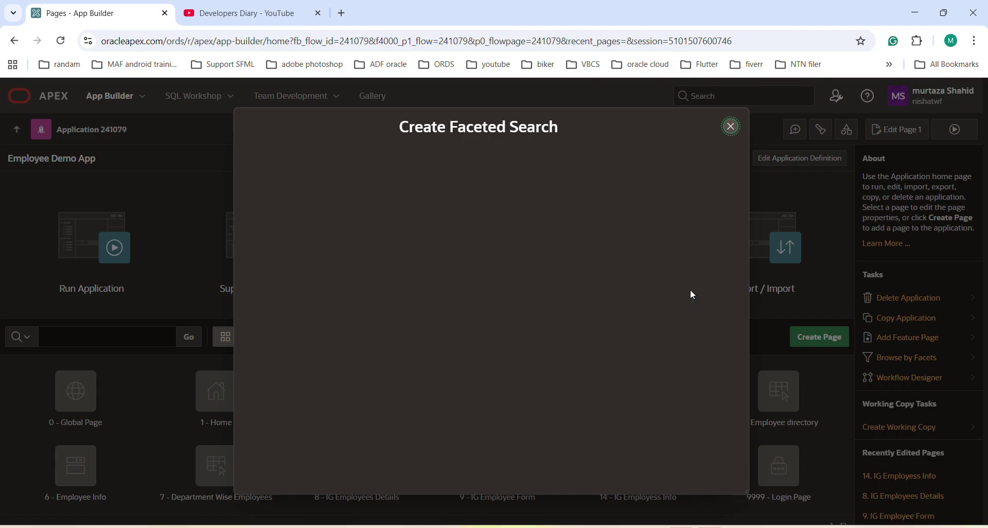
# Step: Name the faceted search page Employees, base it on the EMPLOYEES table and create it
pyautogui.click(420, 224)
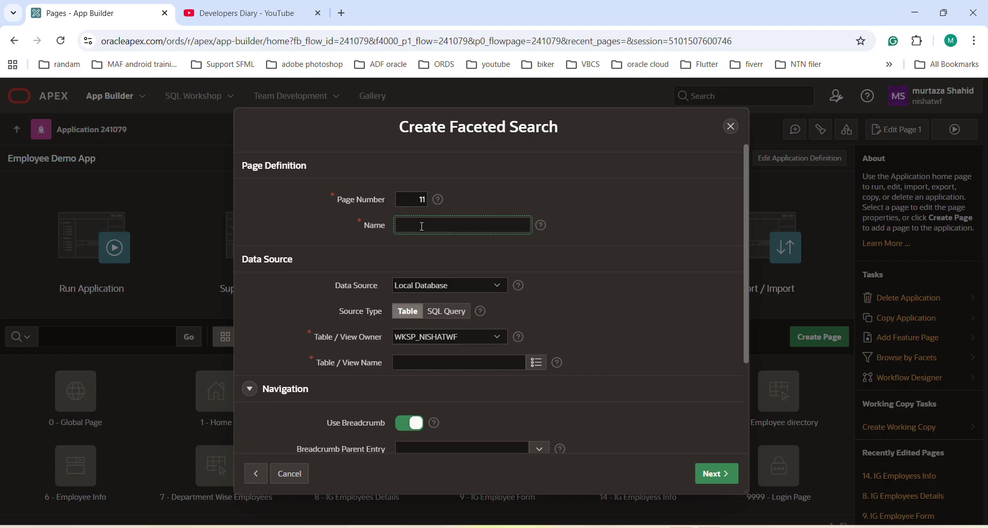
pyautogui.write('Employees')
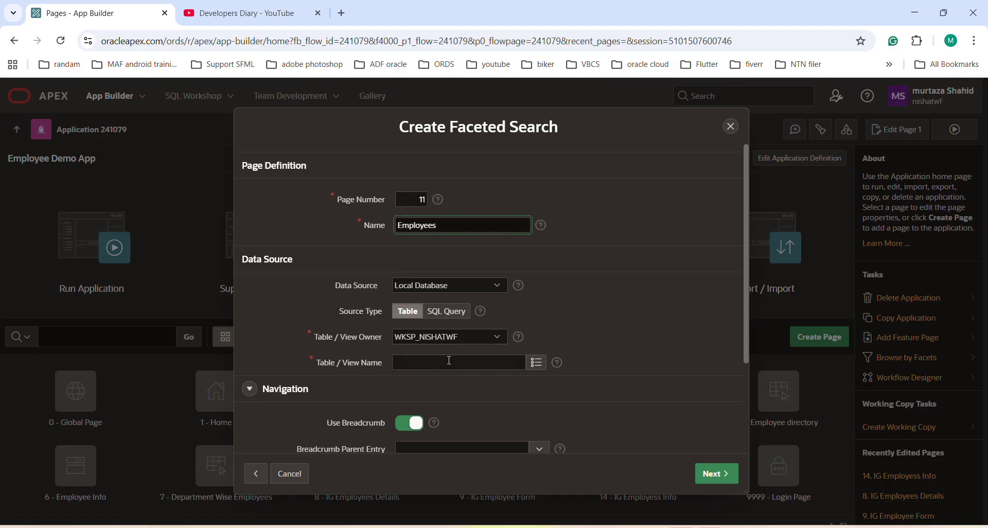
pyautogui.click(540, 364)
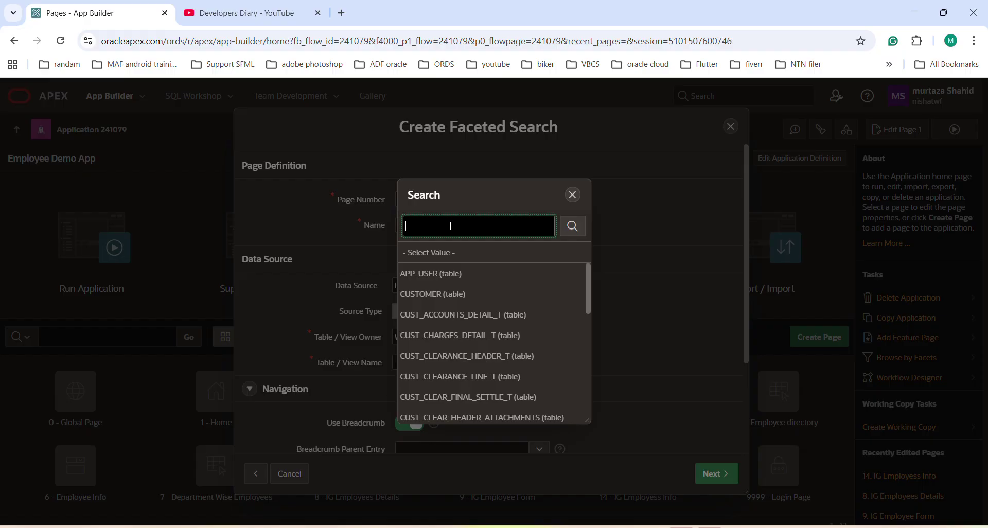
pyautogui.write('Employees')
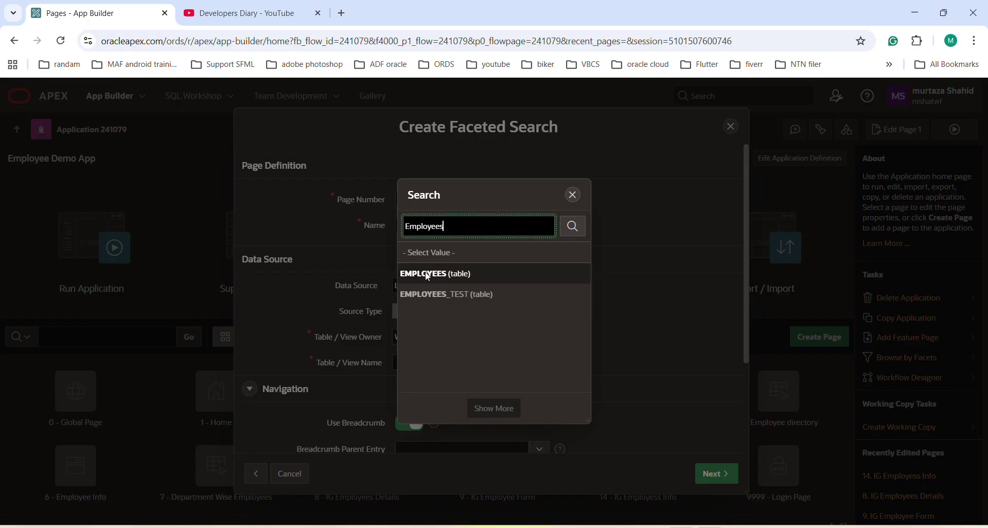
pyautogui.click(428, 277)
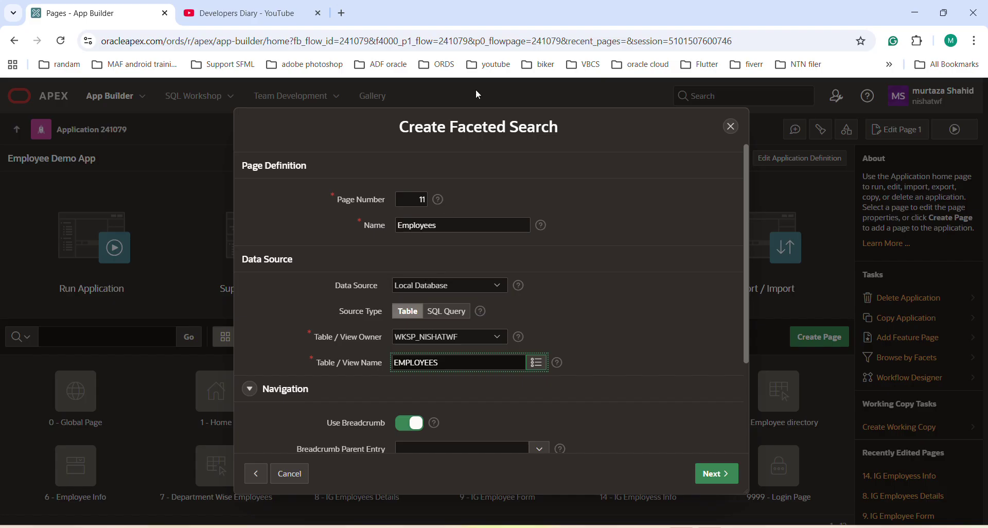
pyautogui.click(719, 473)
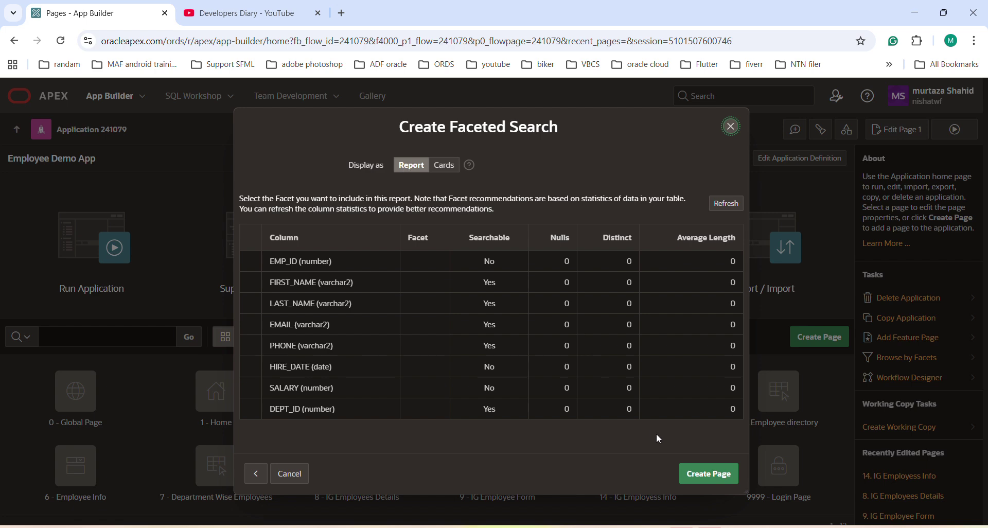
pyautogui.click(709, 477)
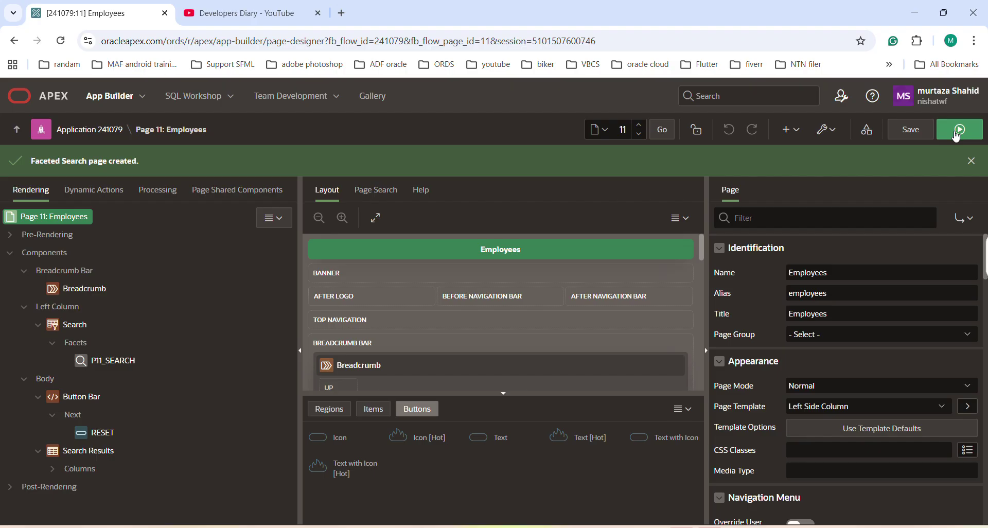
# Step: Run the Employees page and search its records for an employee's name
pyautogui.click(958, 135)
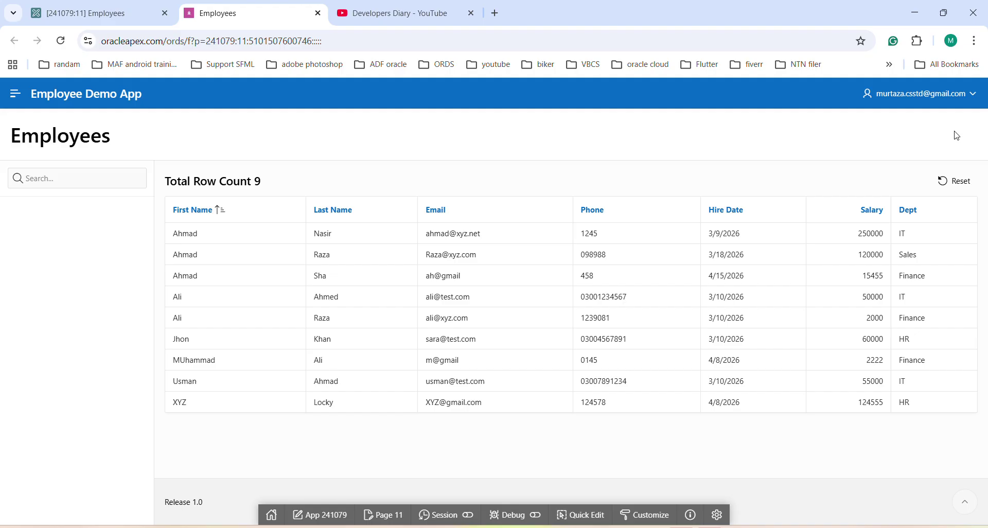
pyautogui.click(54, 175)
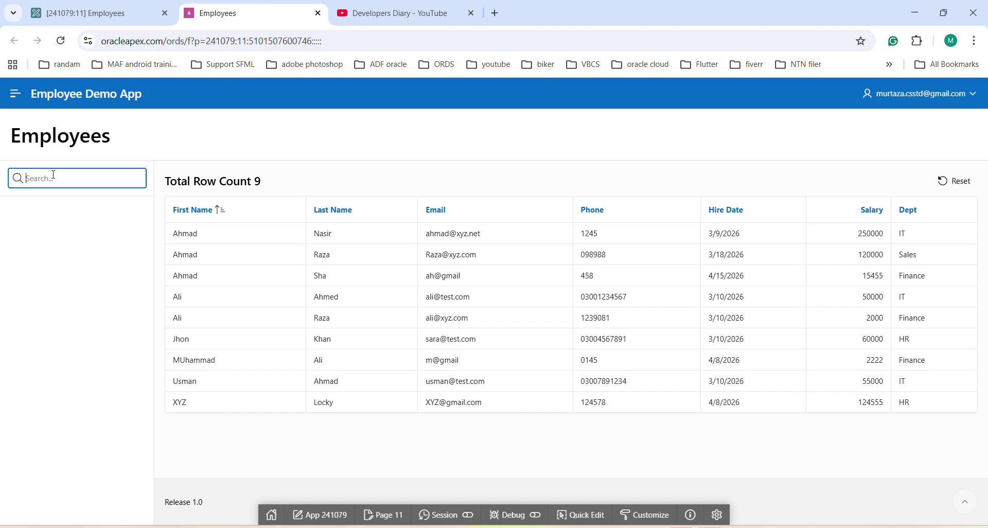
pyautogui.write('Ali')
pyautogui.press('Return')
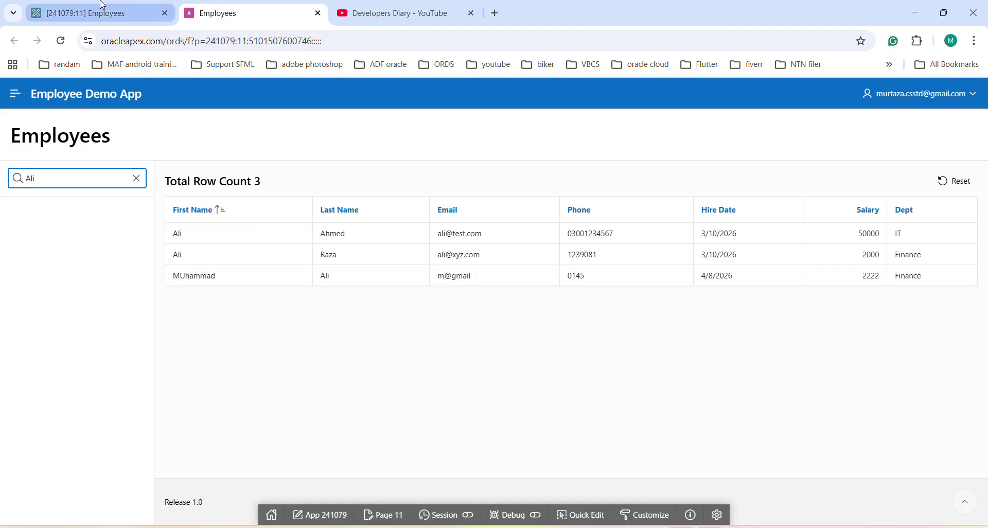
# Step: Return to the page's designer and create a new facet in the Search region
pyautogui.click(120, 8)
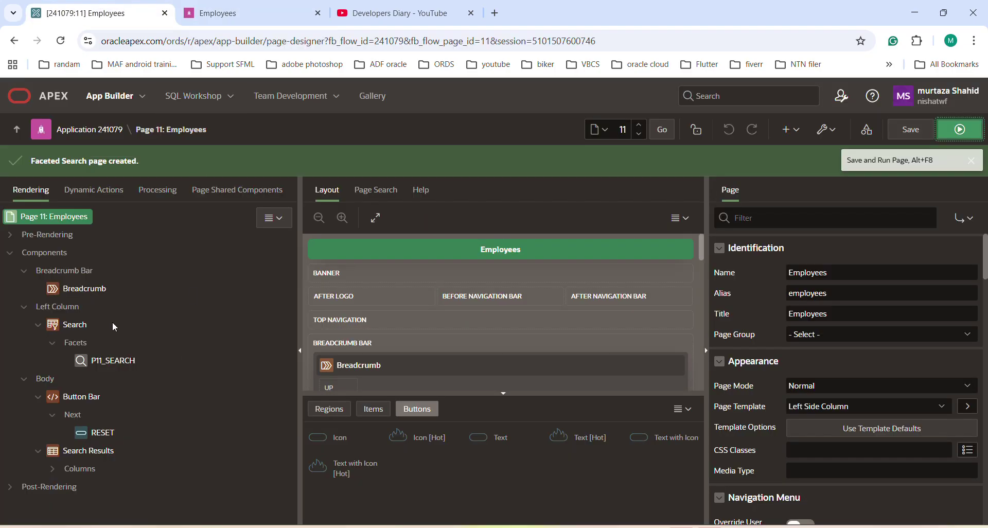
pyautogui.click(66, 328)
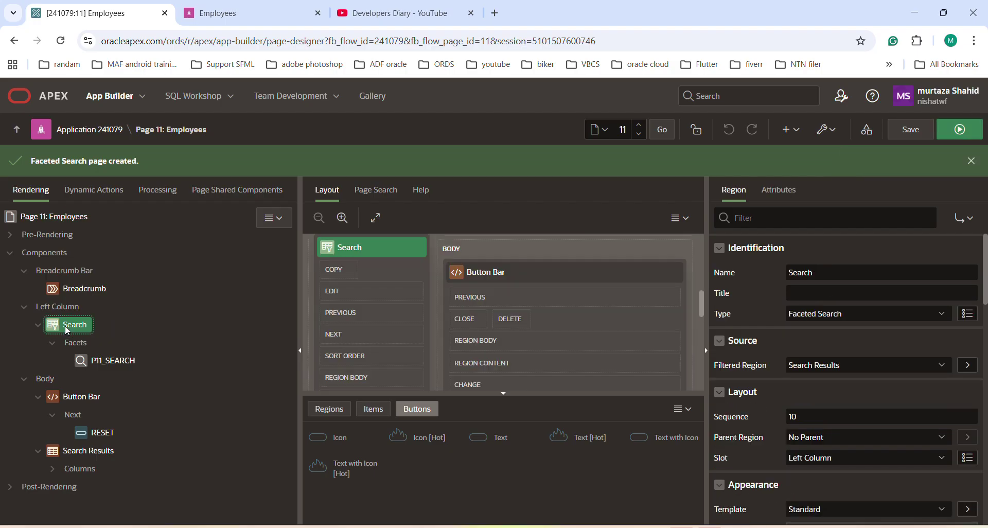
pyautogui.click(98, 364)
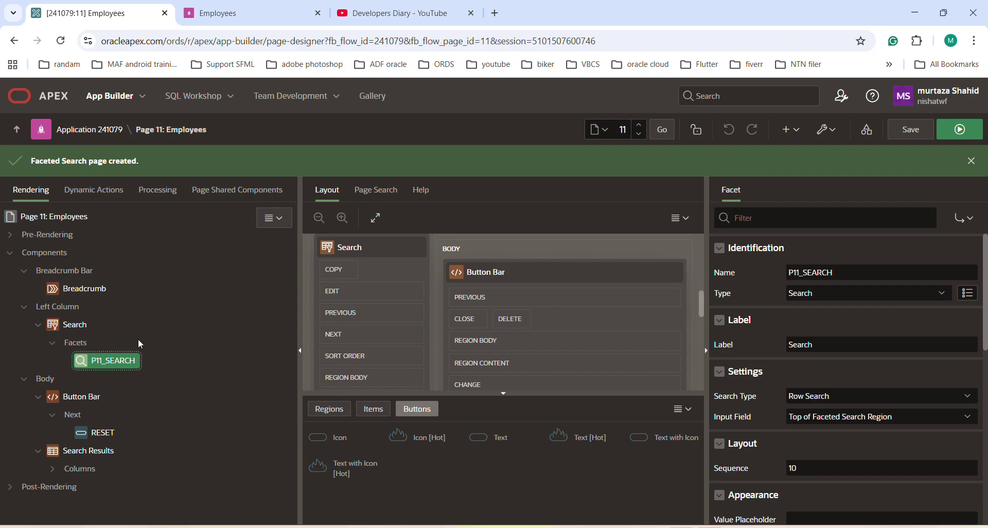
pyautogui.rightClick(75, 342)
pyautogui.click(107, 354)
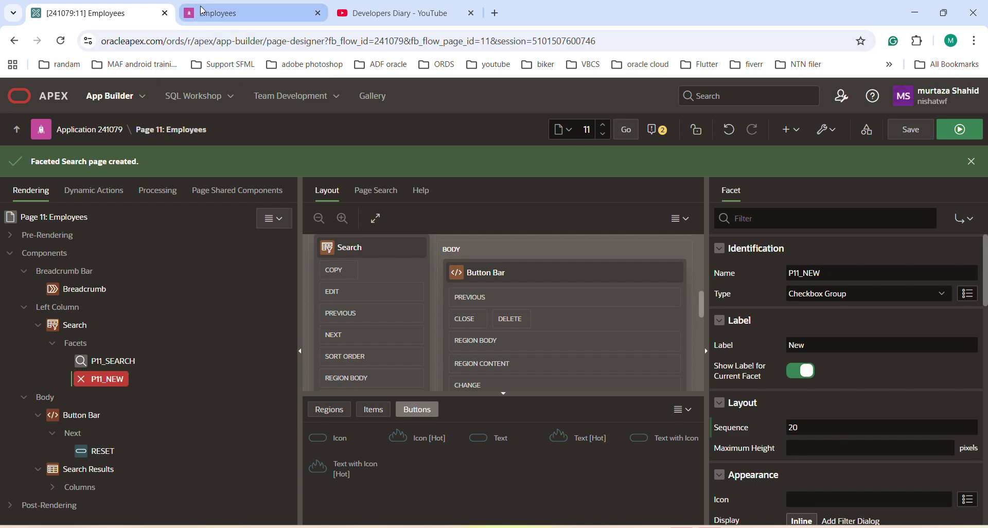
# Step: Clear the search text on the running Employees page and return to the page's designer
pyautogui.click(242, 13)
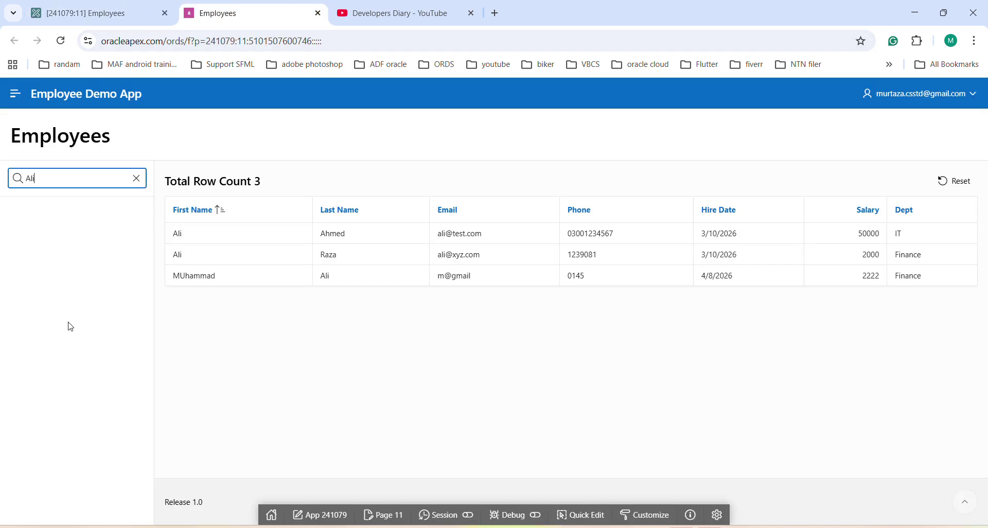
pyautogui.click(137, 179)
pyautogui.click(95, 14)
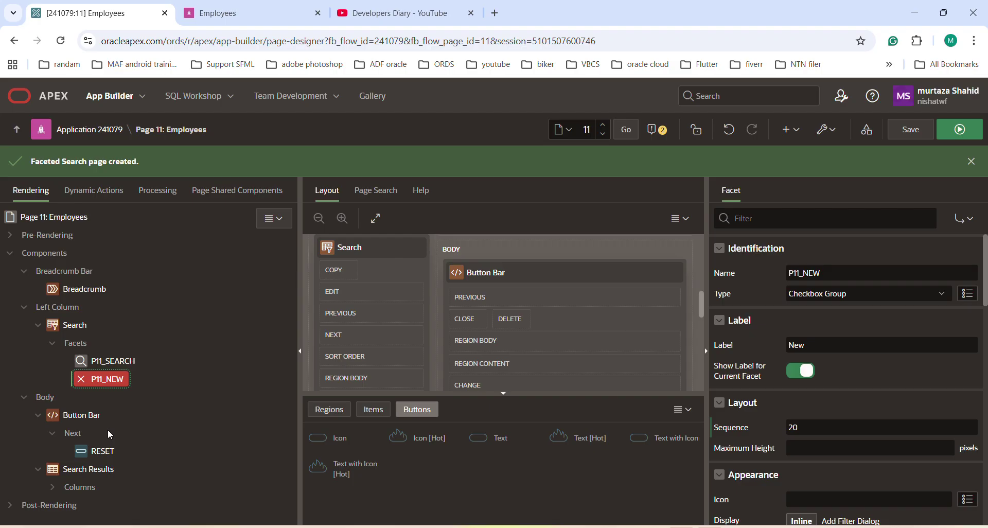
# Step: Rename the new facet to P11_FIRST_NAME, copying the name of the FIRST_NAME column from the search results
pyautogui.click(53, 487)
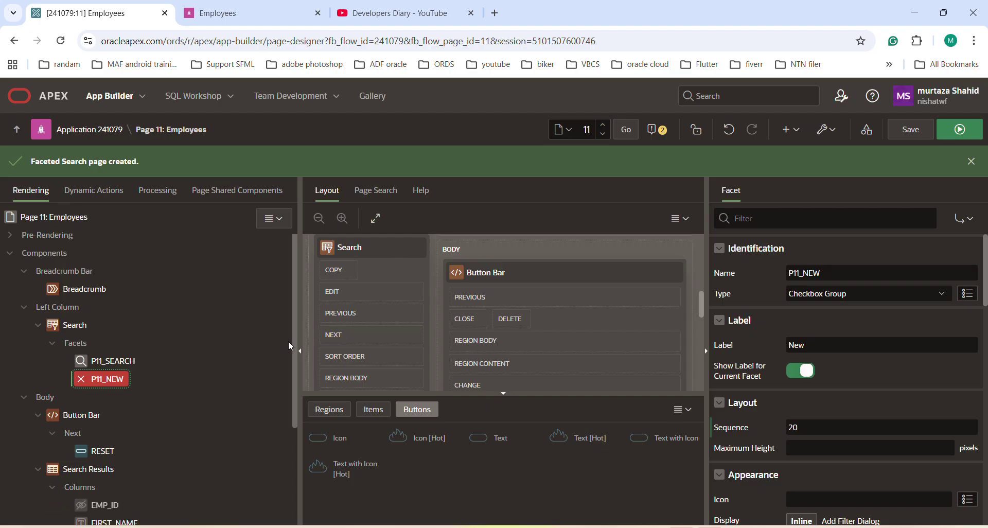
pyautogui.moveTo(295, 344); pyautogui.dragTo(292, 395)
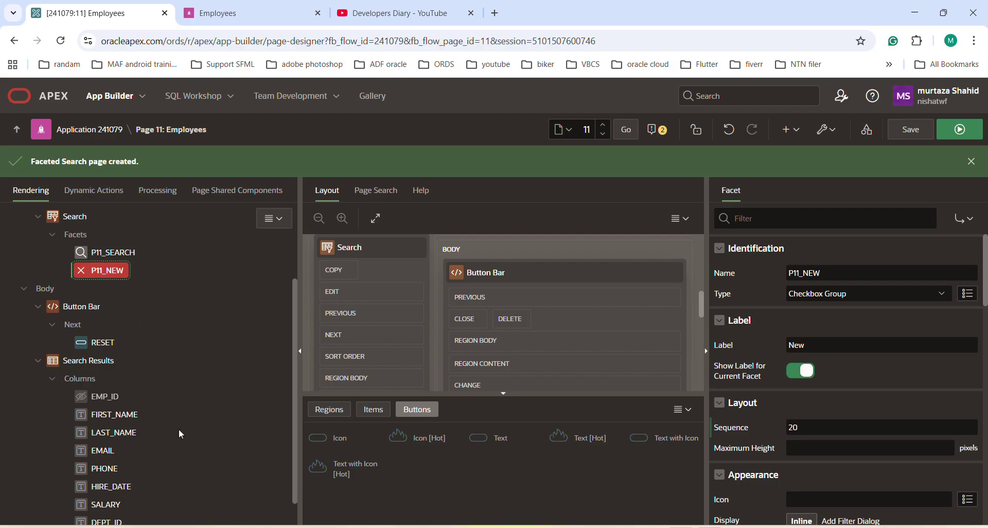
pyautogui.scroll(-1, 244, 432)
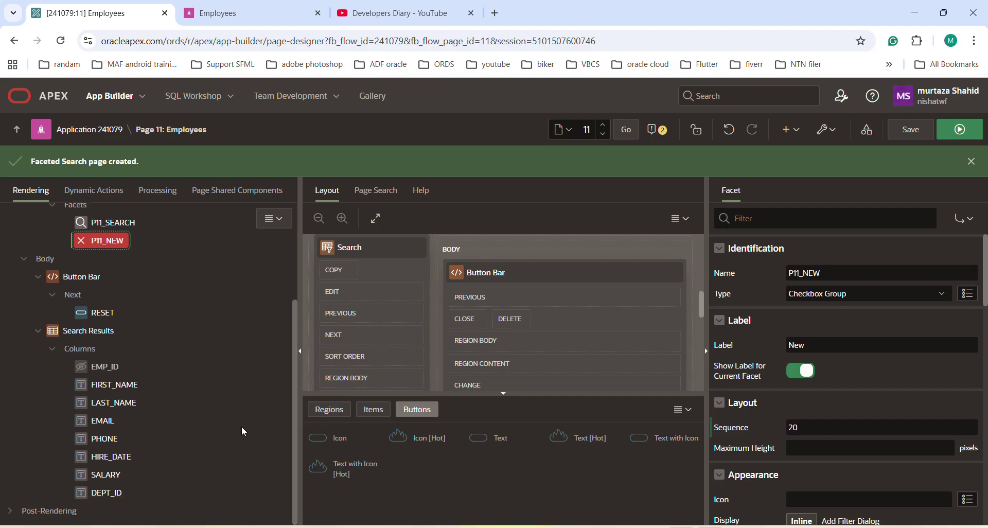
pyautogui.click(101, 385)
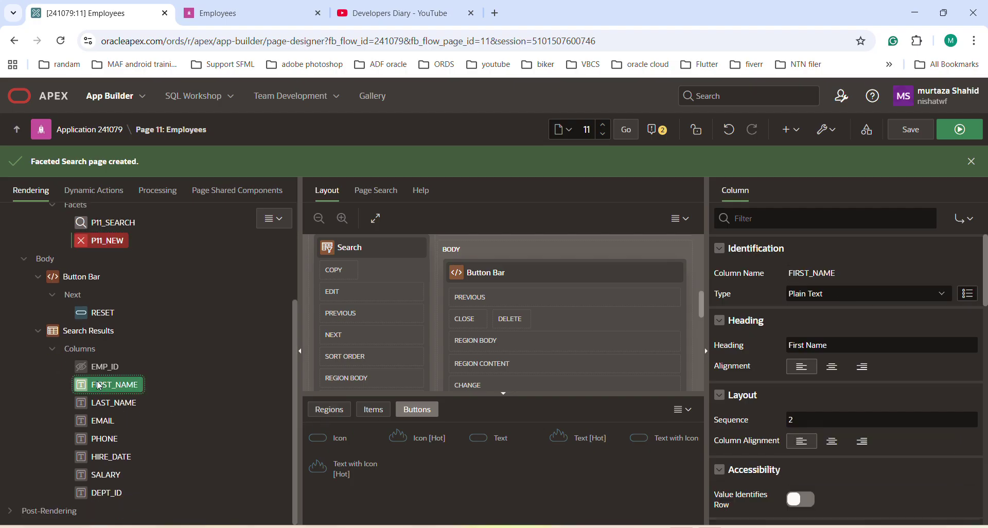
pyautogui.doubleClick(816, 272)
pyautogui.hotkey('ctrl', 'c')
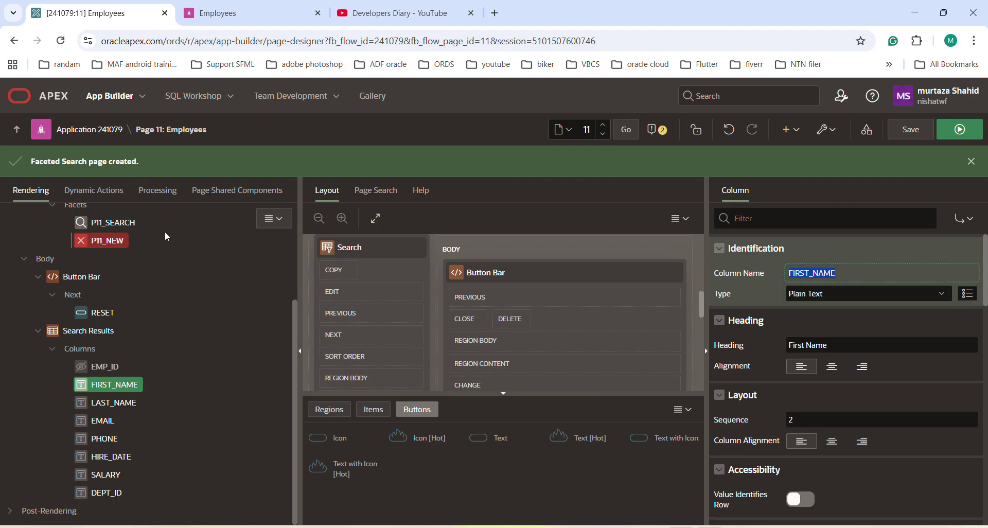
pyautogui.click(105, 241)
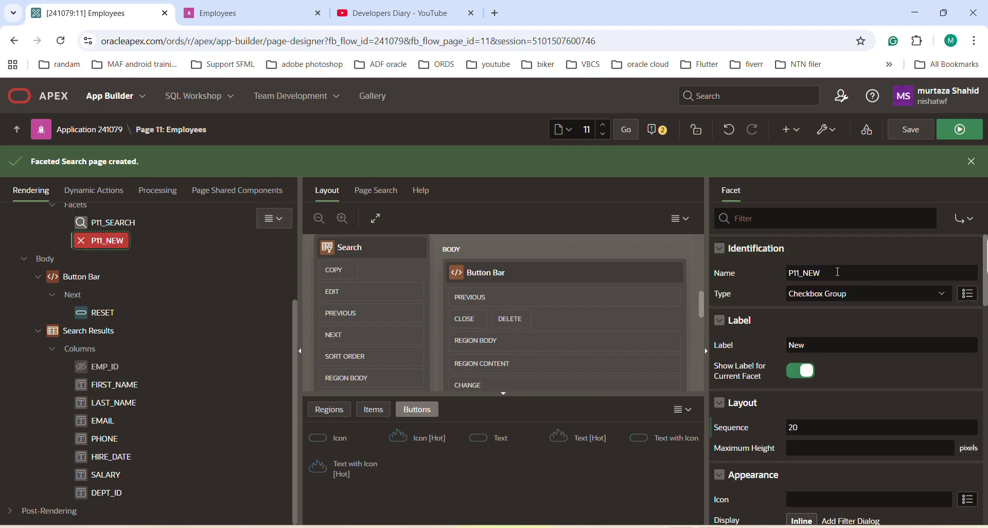
pyautogui.moveTo(822, 273); pyautogui.dragTo(805, 273)
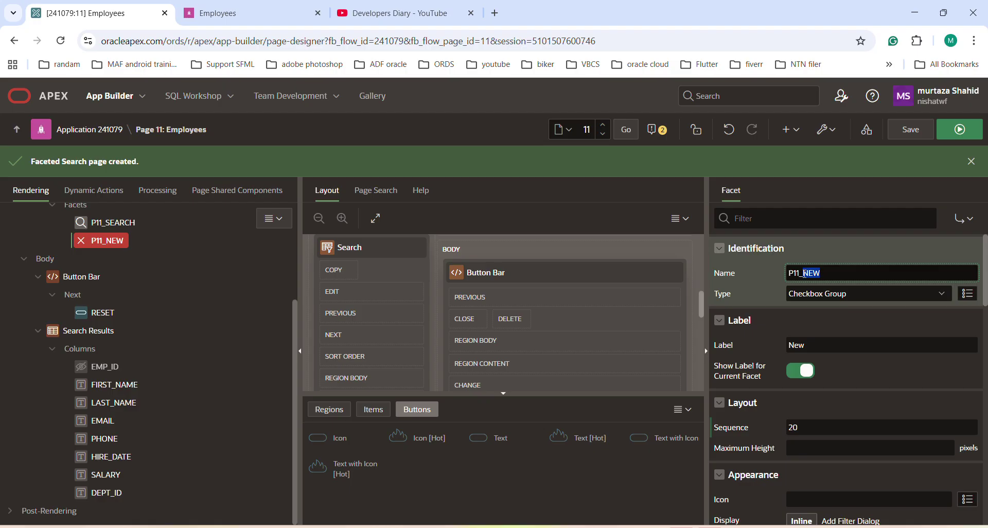
pyautogui.hotkey('ctrl', 'v')
# Step: Review the available facet types and choose Checkbox Group for P11_FIRST_NAME
pyautogui.click(870, 295)
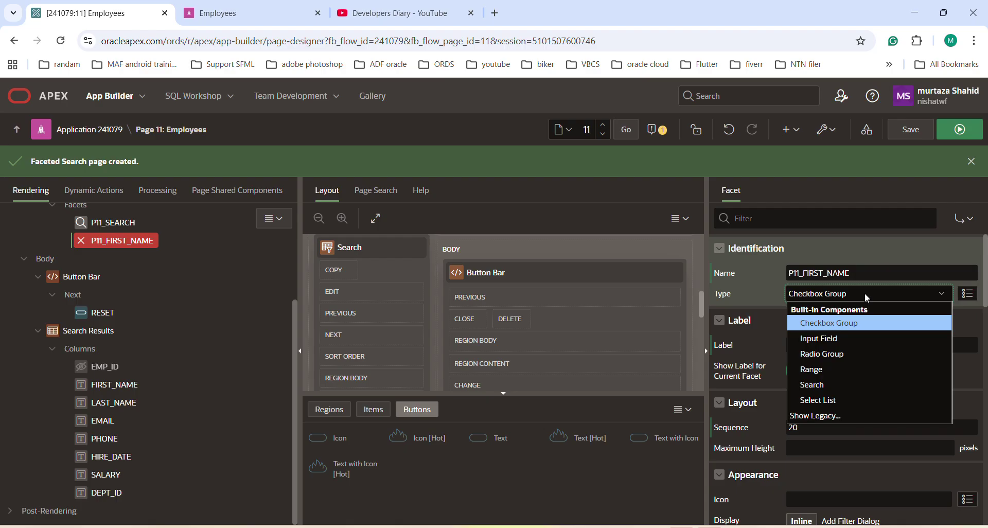
pyautogui.click(853, 329)
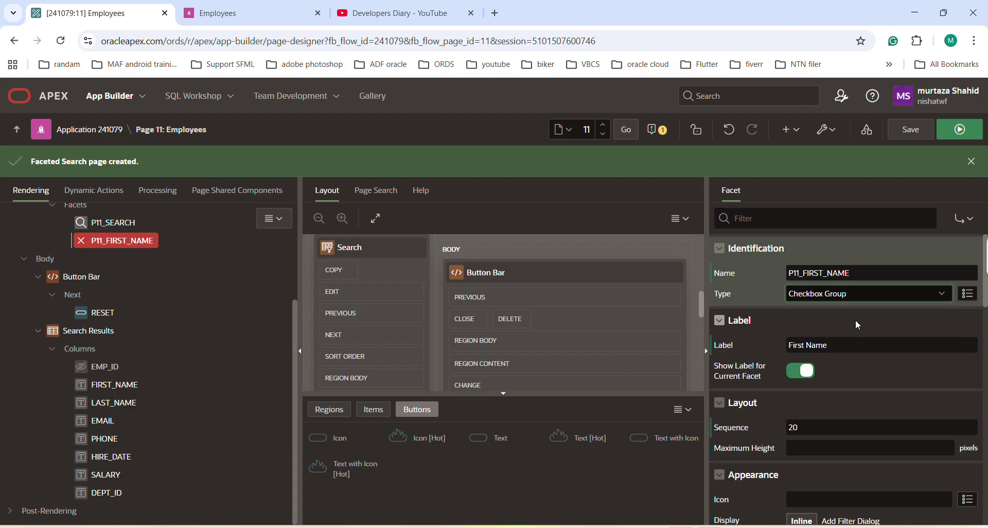
pyautogui.click(855, 295)
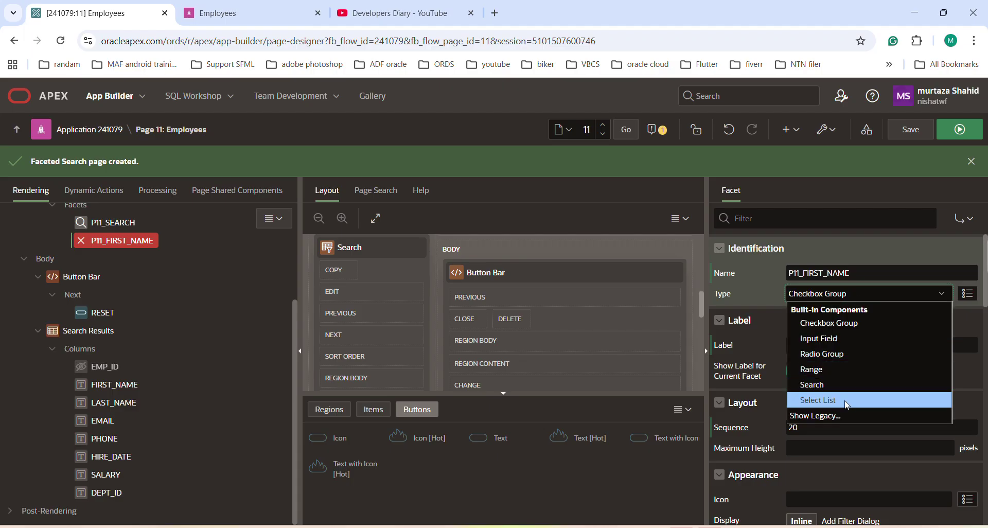
pyautogui.click(832, 325)
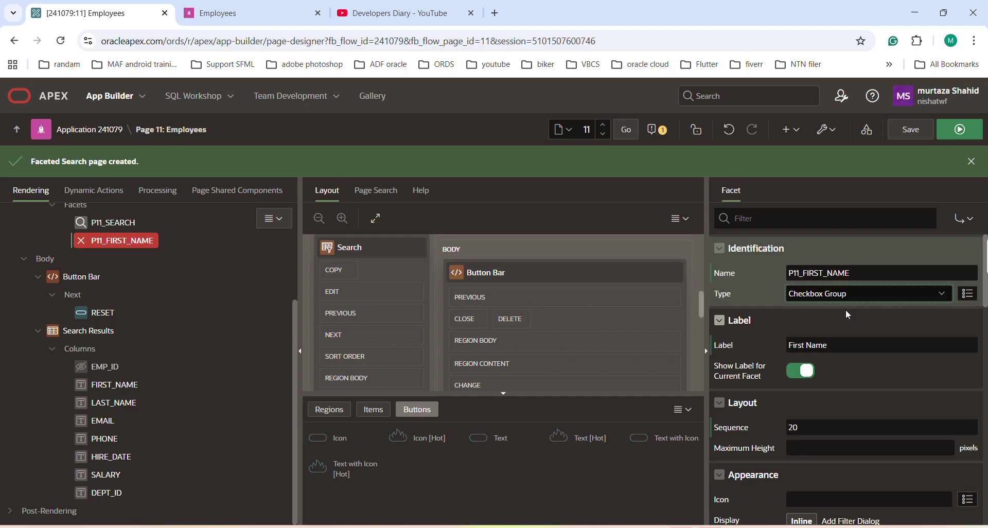
# Step: Set the list of values type of the P11_FIRST_NAME facet to Distinct Values
pyautogui.scroll(-1, 873, 301)
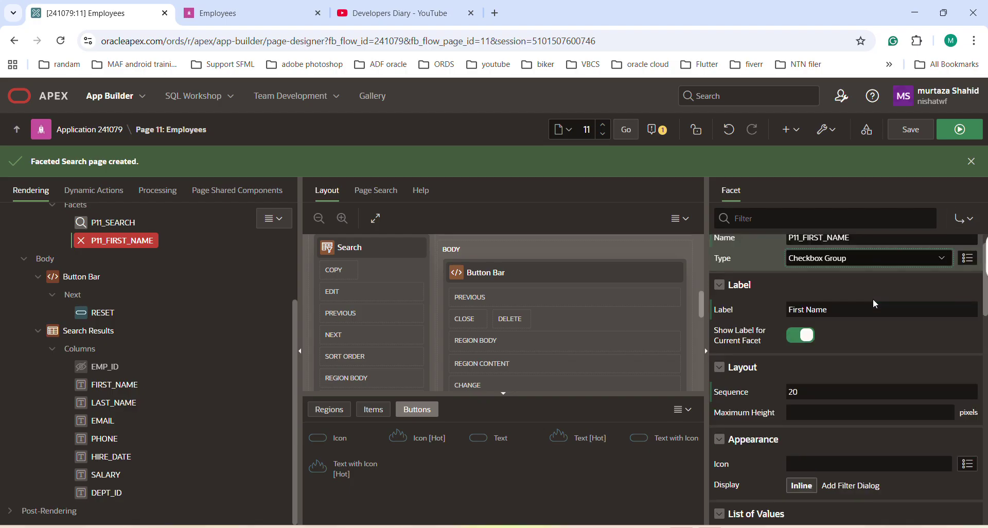
pyautogui.scroll(-5, 873, 302)
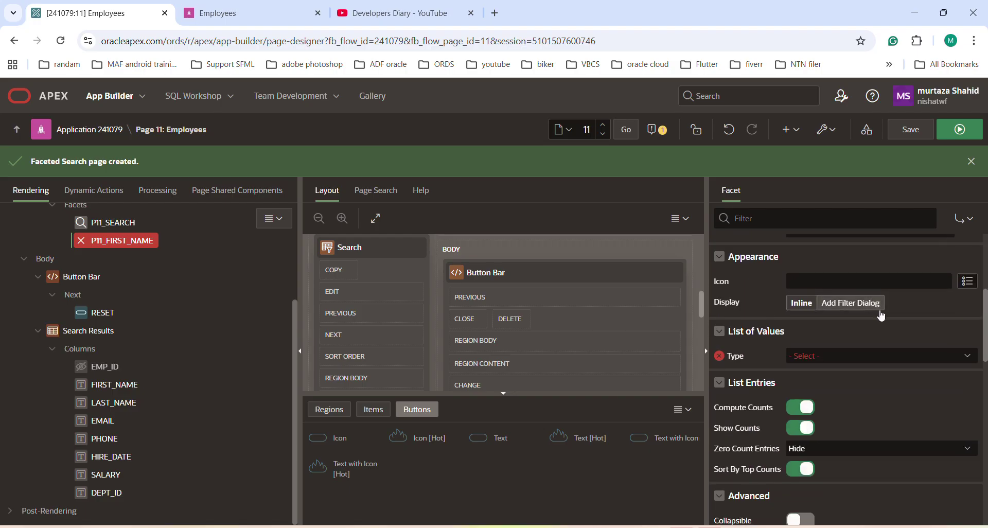
pyautogui.click(813, 356)
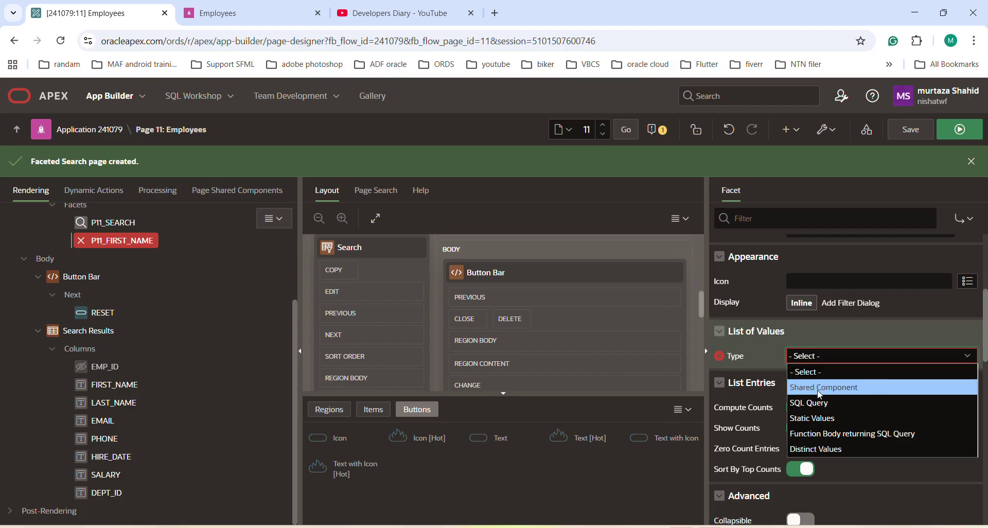
pyautogui.click(819, 451)
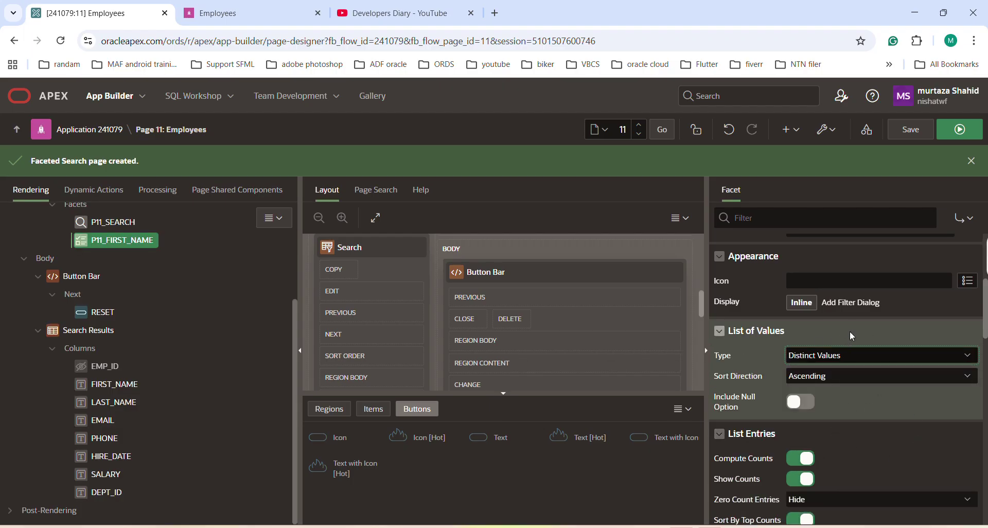
# Step: Turn off Compute Counts and the actions menu's Filter option for the first name facet, and save the page
pyautogui.scroll(-3, 870, 381)
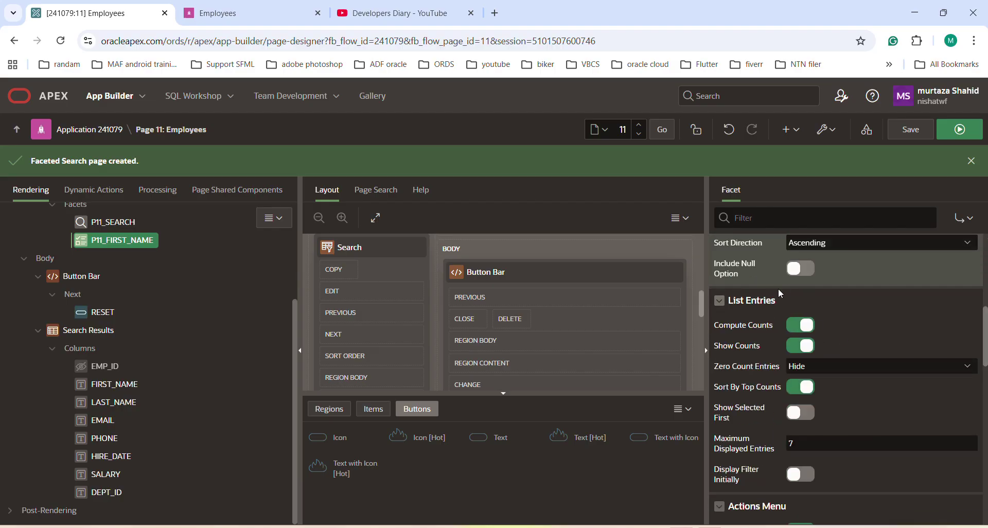
pyautogui.click(799, 327)
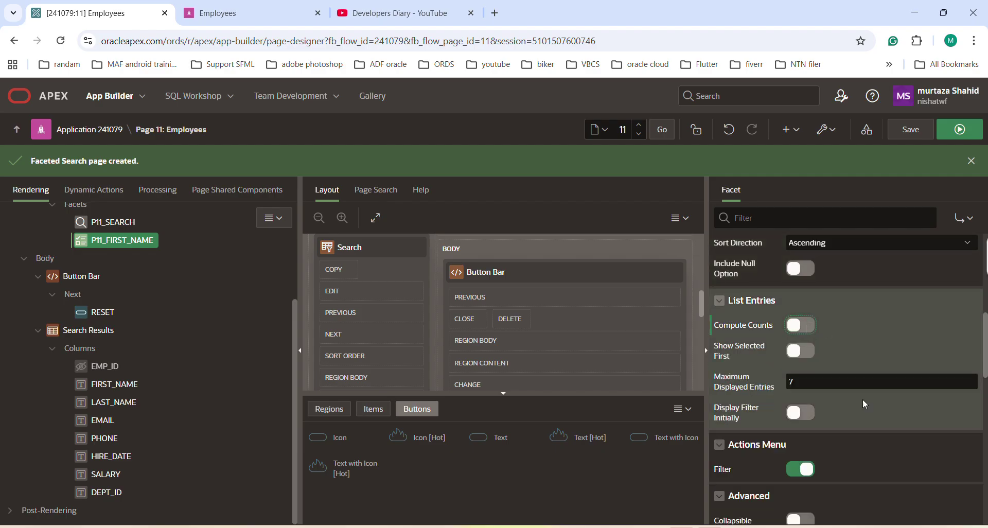
pyautogui.scroll(-2, 819, 414)
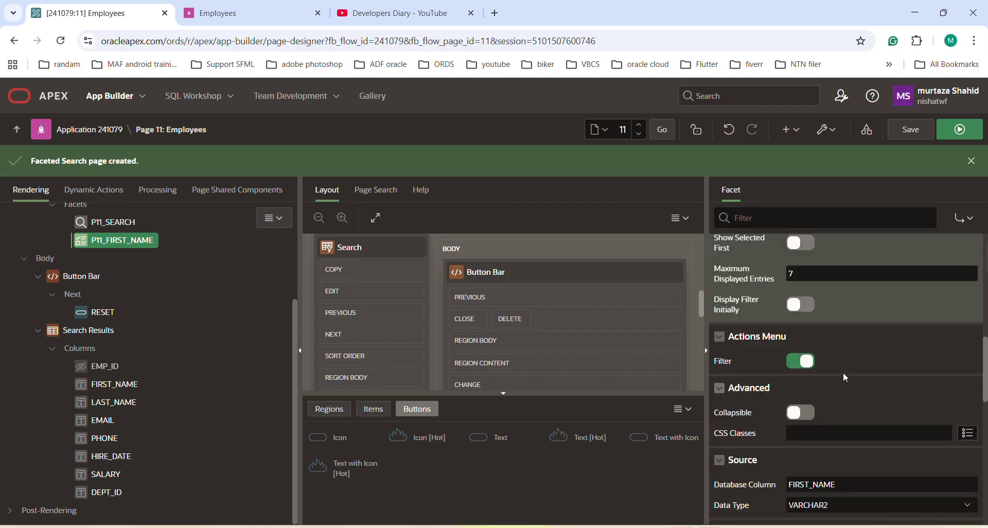
pyautogui.click(797, 363)
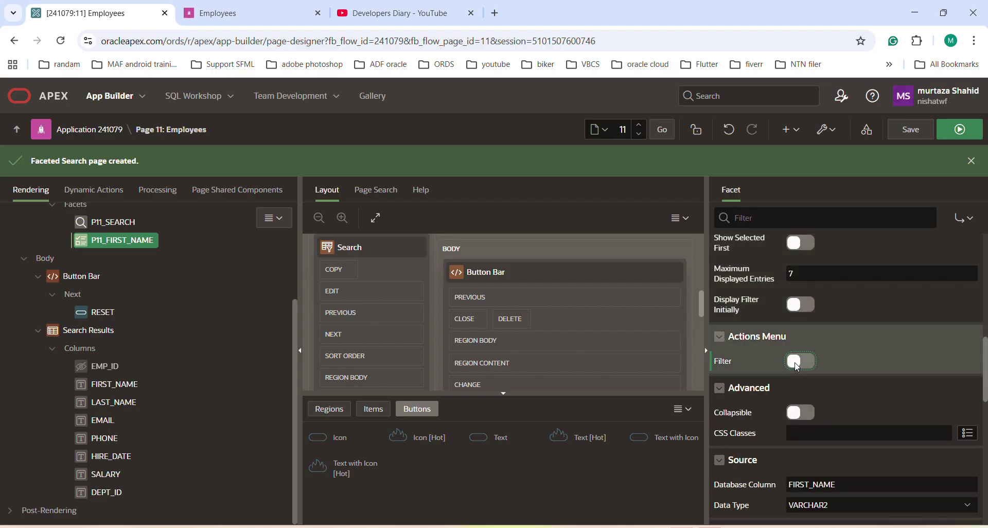
pyautogui.click(907, 131)
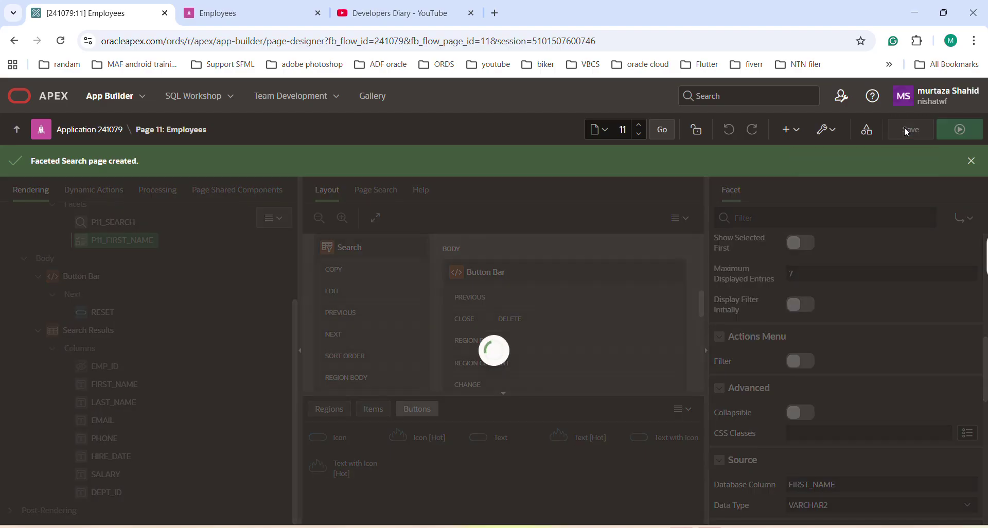
# Step: Run the Employees page, filter the report by a single first name, and clear that filter
pyautogui.click(961, 132)
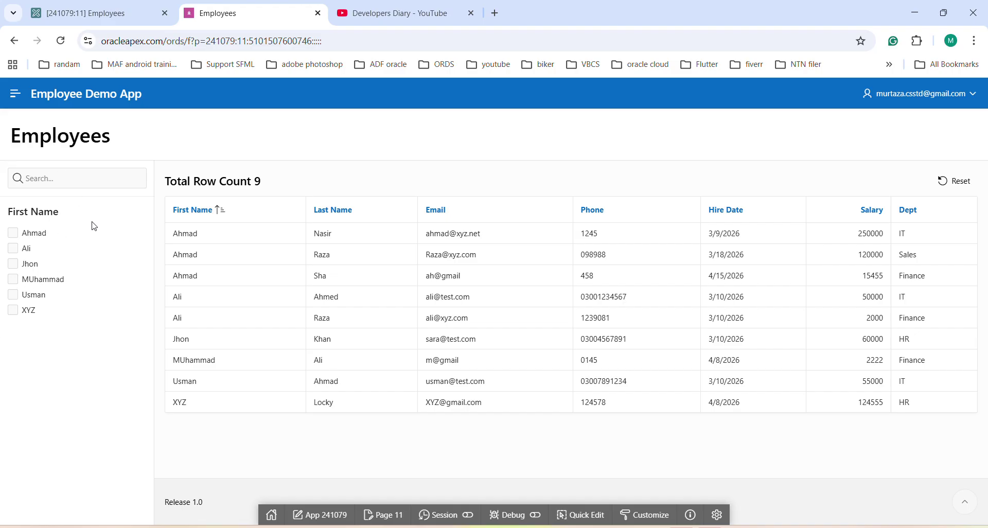
pyautogui.click(42, 177)
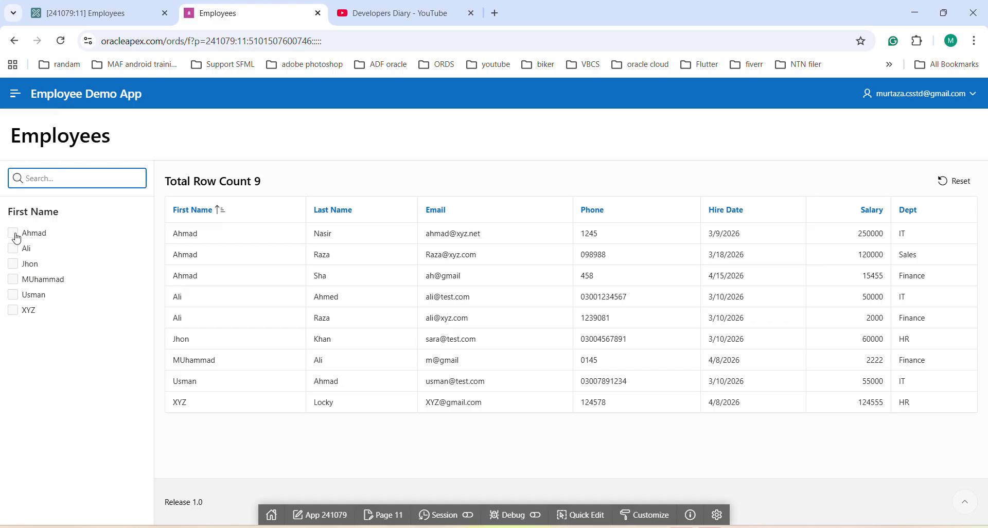
pyautogui.click(14, 249)
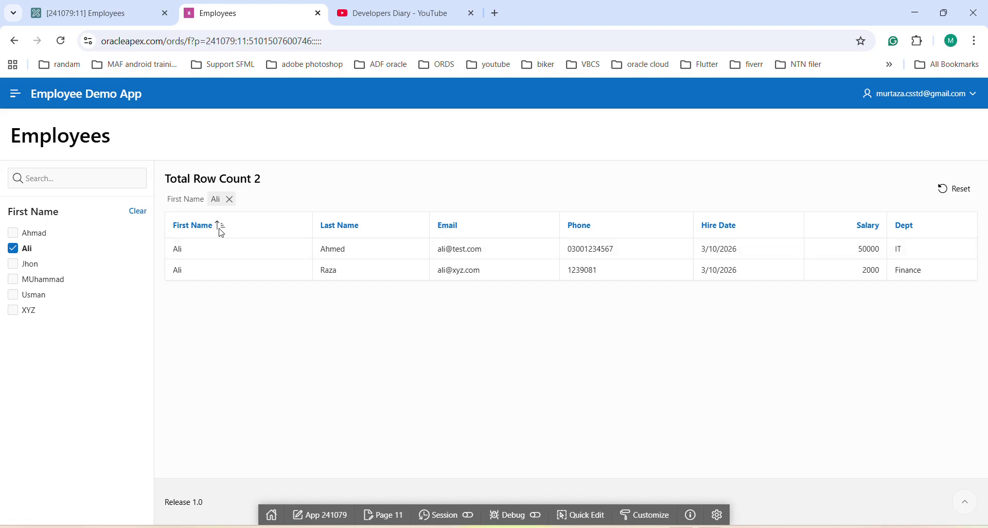
pyautogui.click(138, 211)
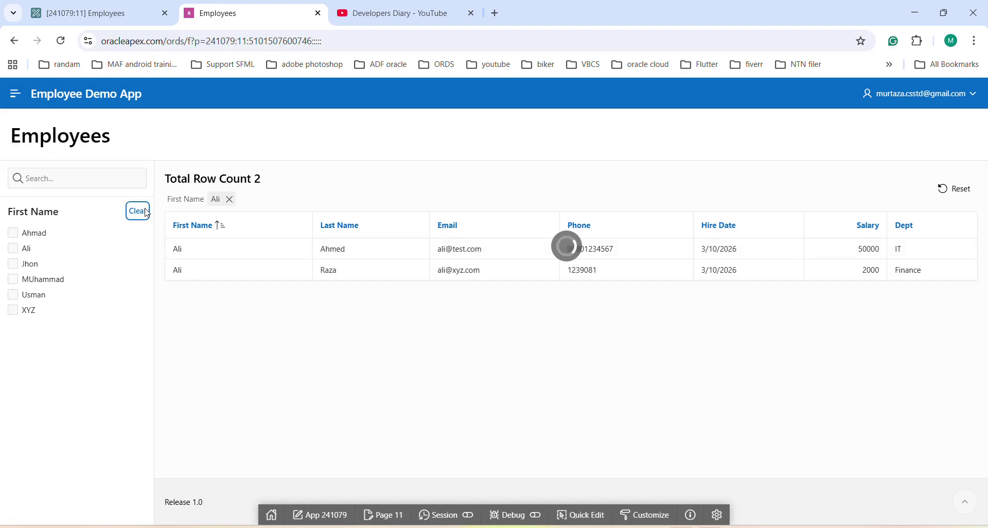
# Step: Return to the page's designer, enable Compute Counts for the first name facet, and save the page
pyautogui.click(101, 15)
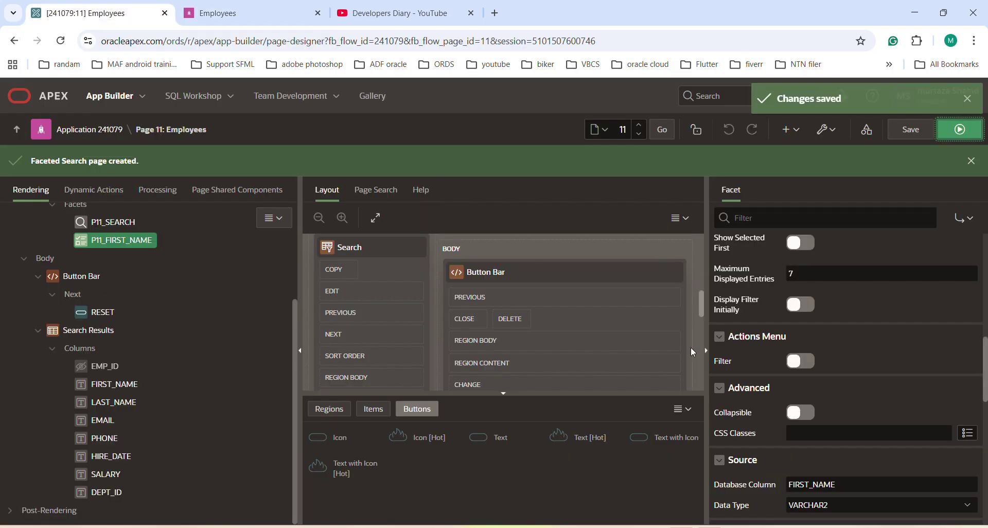
pyautogui.scroll(4, 898, 330)
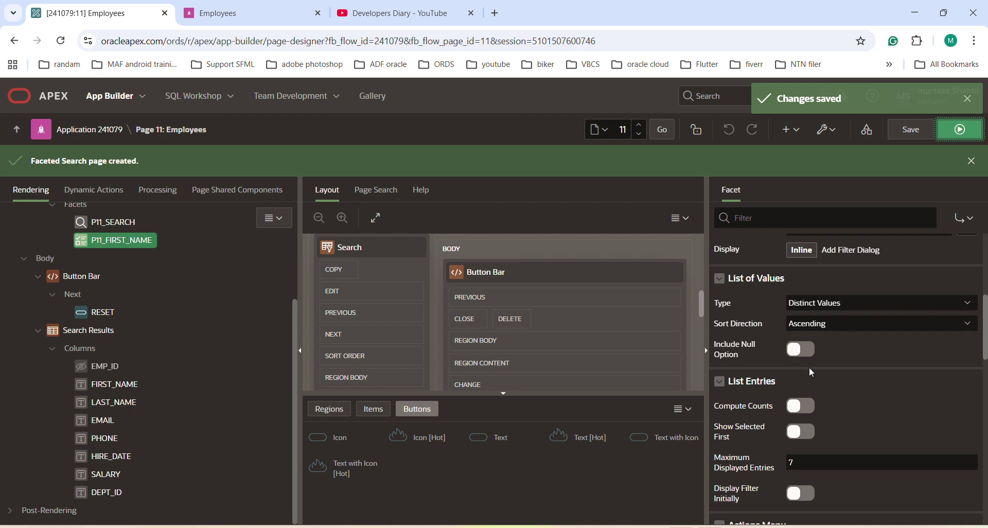
pyautogui.scroll(-2, 812, 372)
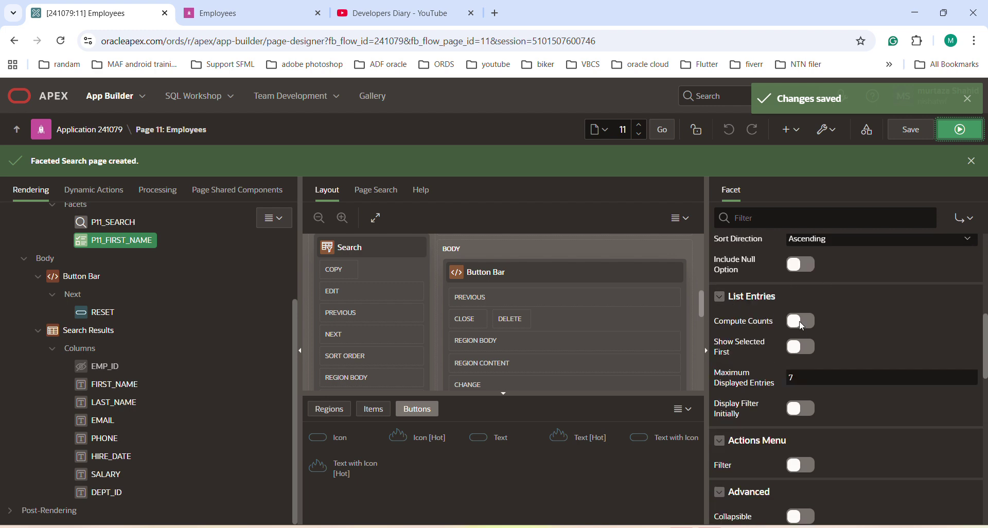
pyautogui.click(801, 321)
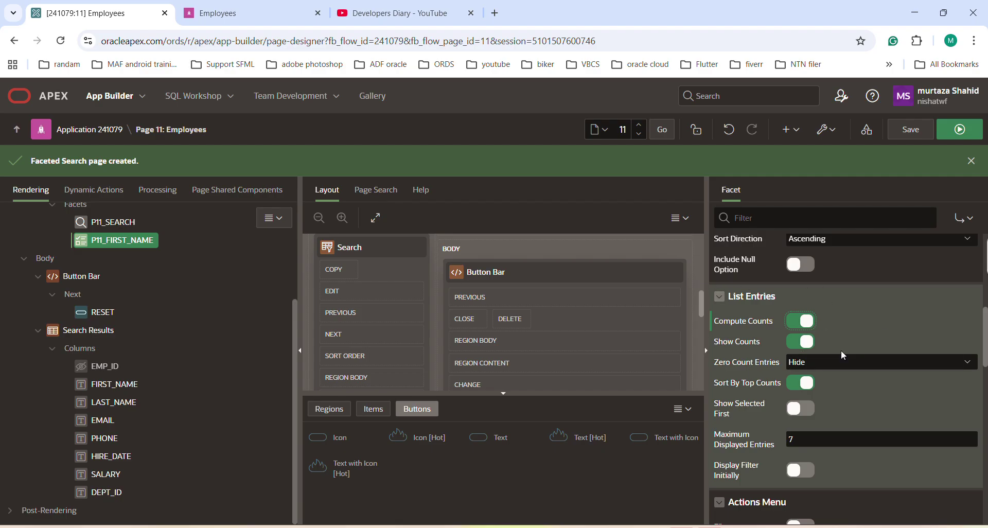
pyautogui.click(239, 13)
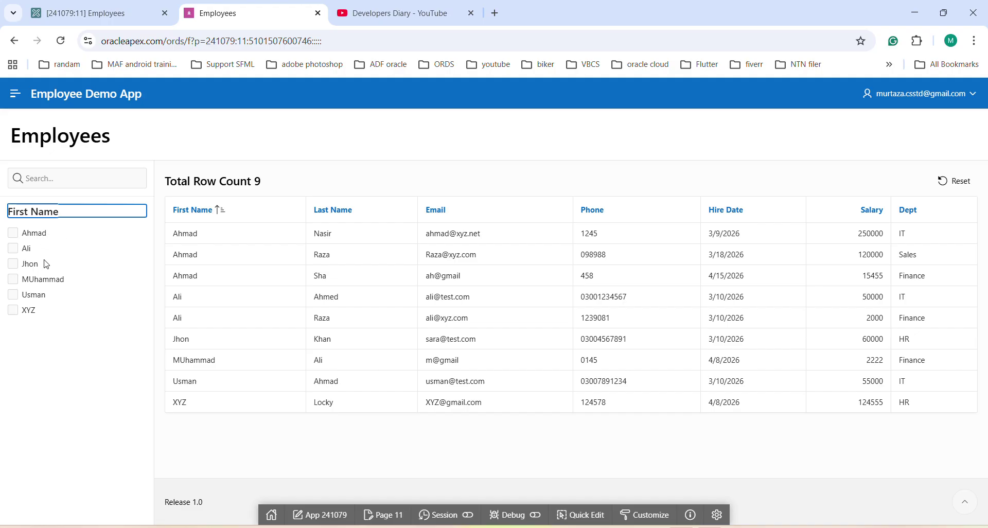
pyautogui.click(83, 14)
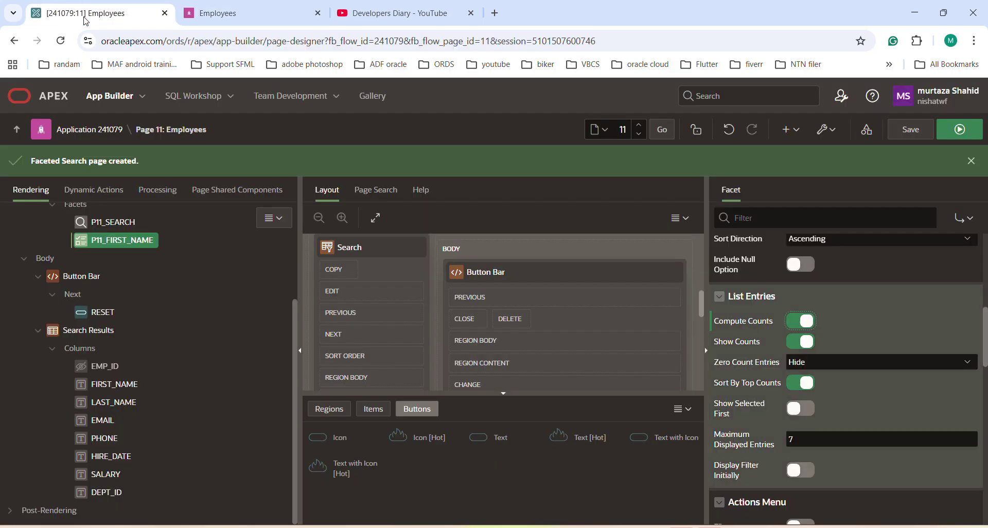
pyautogui.click(799, 441)
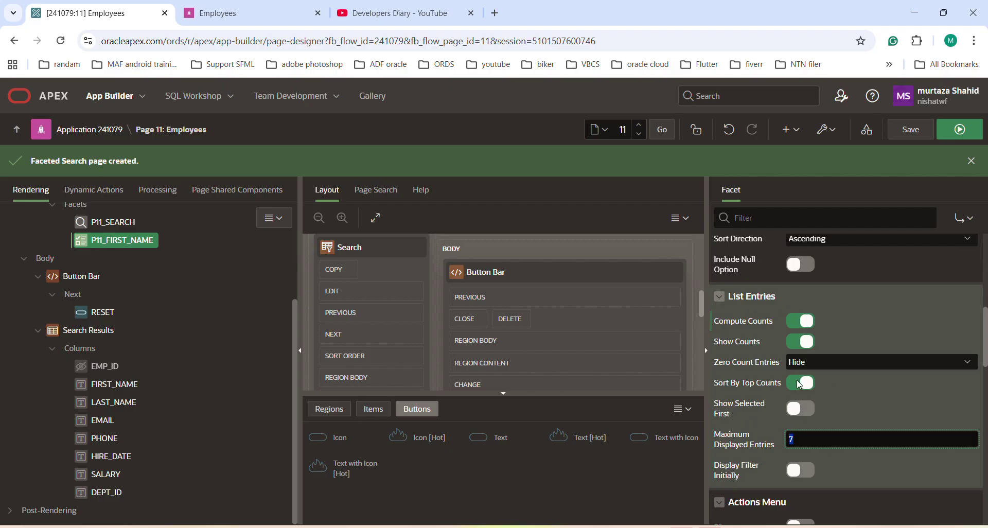
pyautogui.click(905, 138)
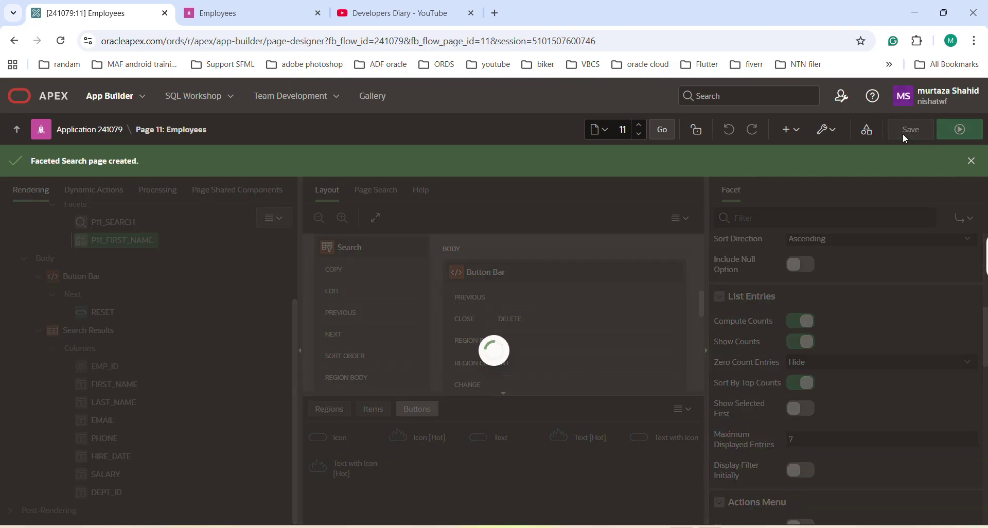
# Step: Run the page with entry counts enabled, test one first name checkbox, and clear the selection
pyautogui.click(961, 129)
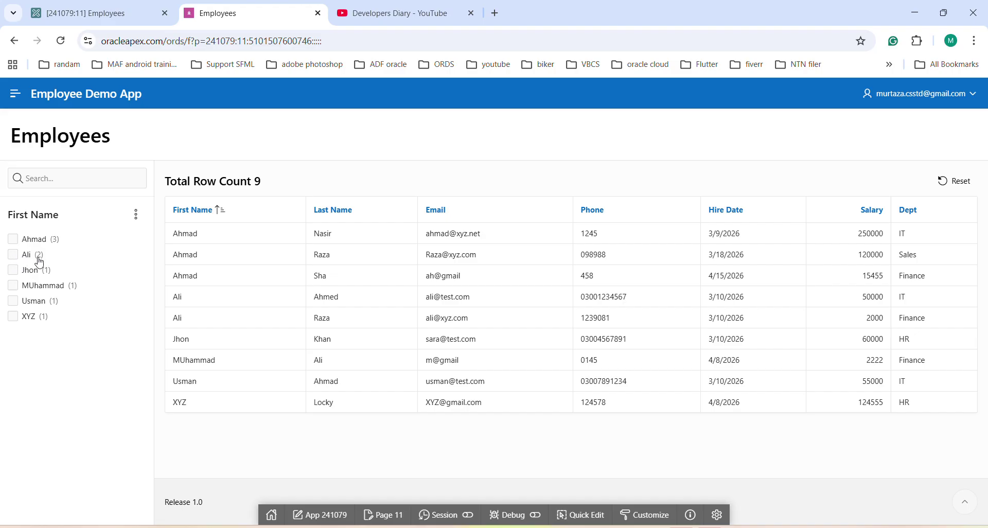
pyautogui.click(16, 273)
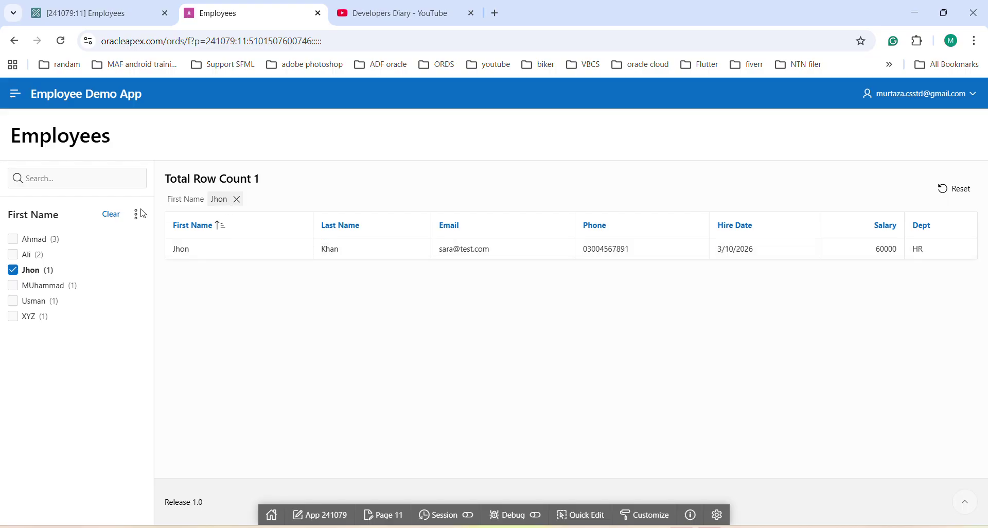
pyautogui.click(111, 214)
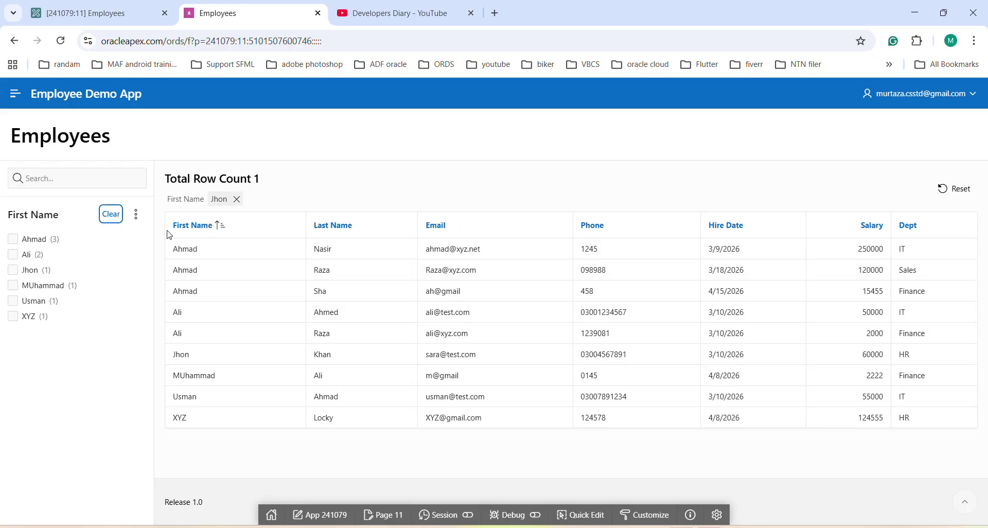
# Step: Set the first name facet's Maximum Displayed Entries to 5 in the designer, and save and run the page
pyautogui.click(82, 13)
pyautogui.scroll(-2, 883, 481)
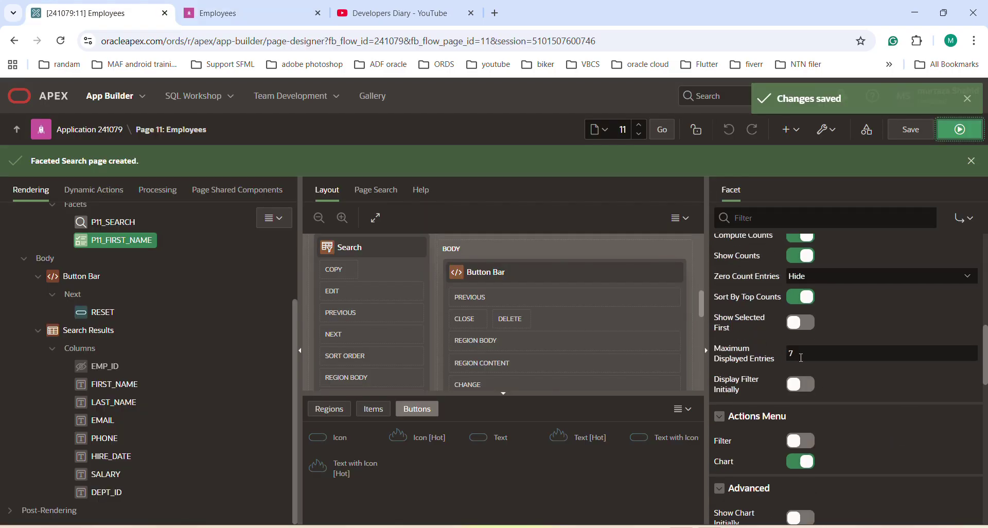
pyautogui.moveTo(800, 354); pyautogui.dragTo(730, 353)
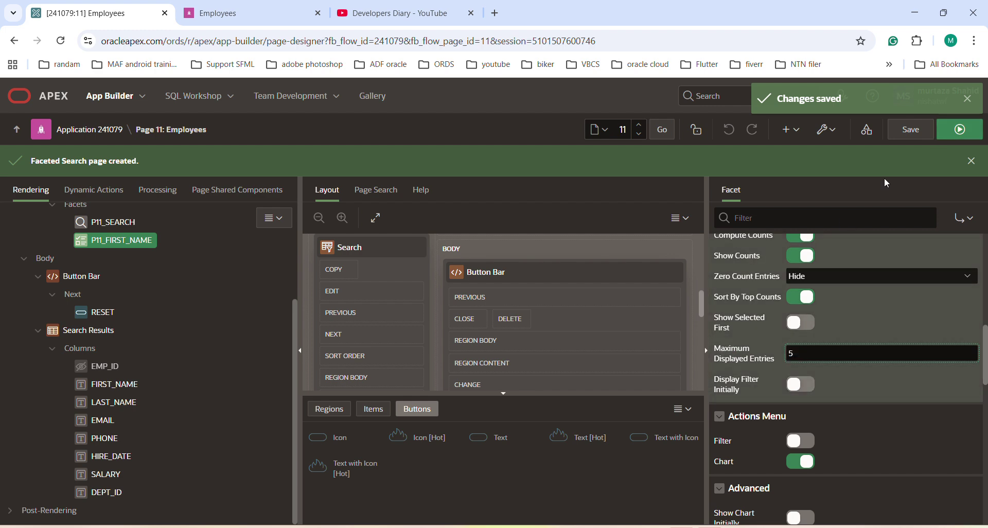
pyautogui.click(909, 133)
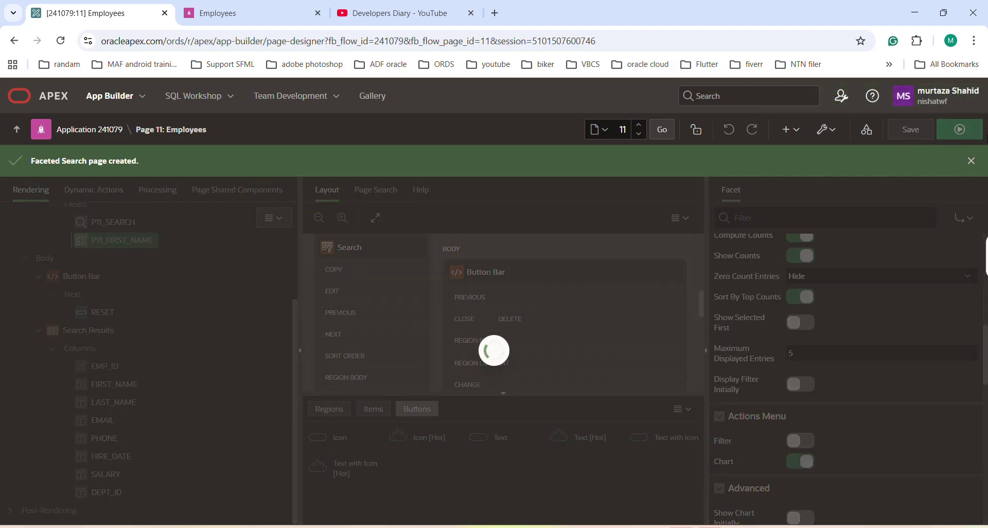
pyautogui.click(960, 129)
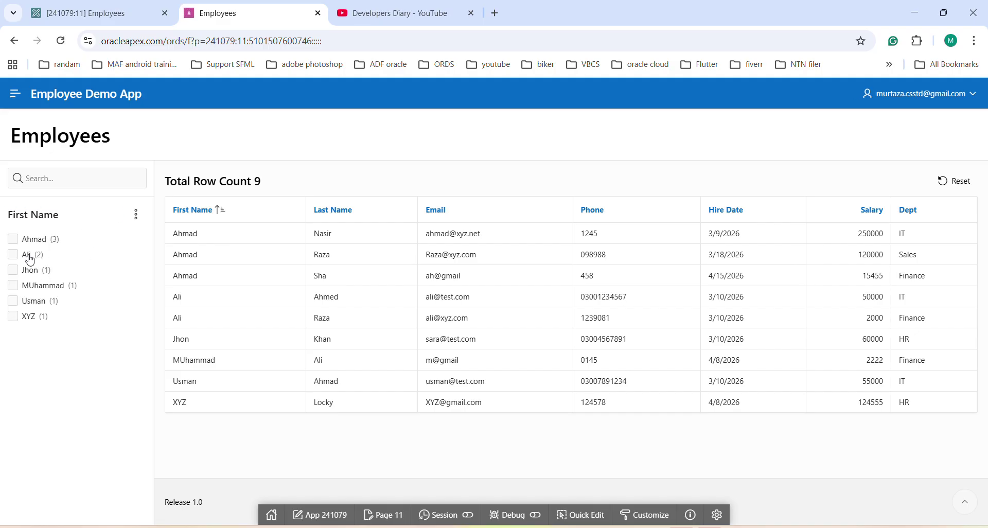
# Step: In the designer, enable Show Selected First, set Maximum Displayed Entries to 4 for the first name facet, and save and run the page
pyautogui.click(74, 9)
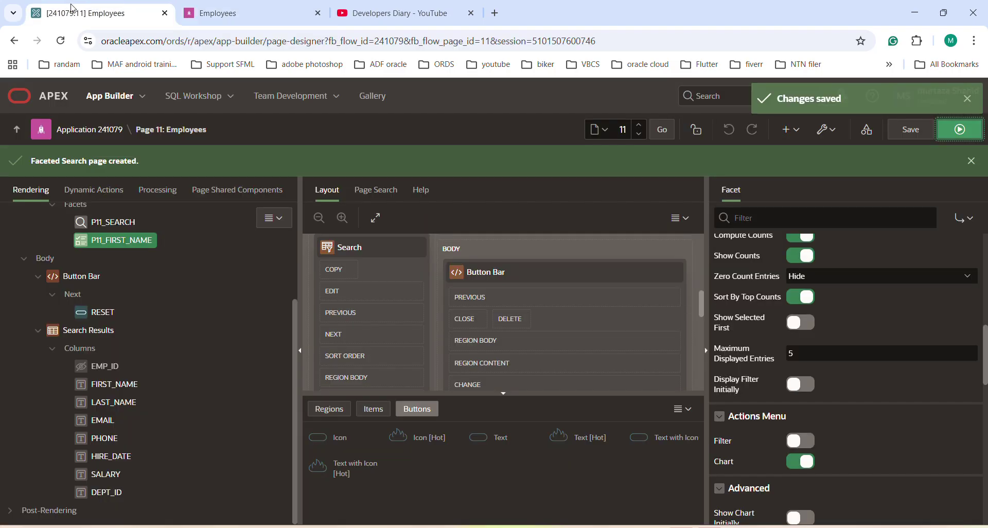
pyautogui.click(907, 127)
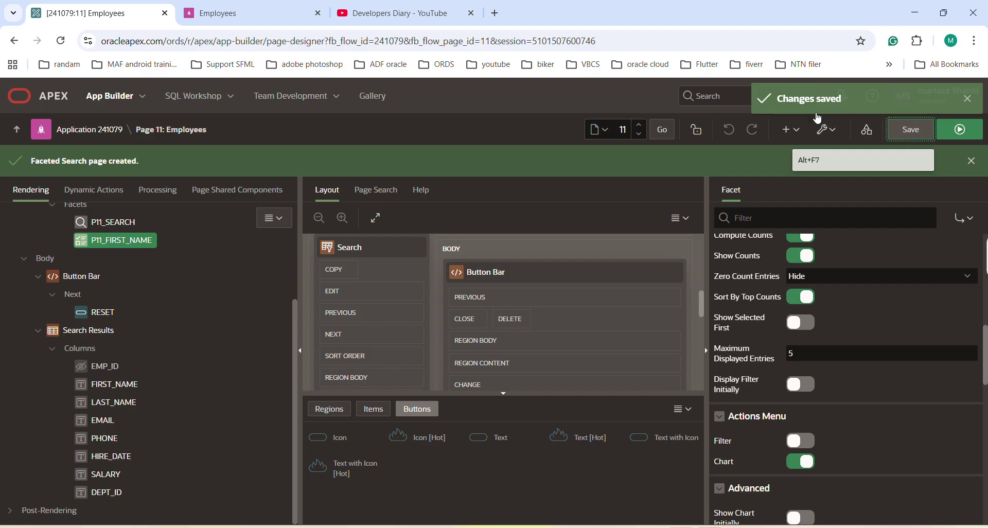
pyautogui.click(803, 323)
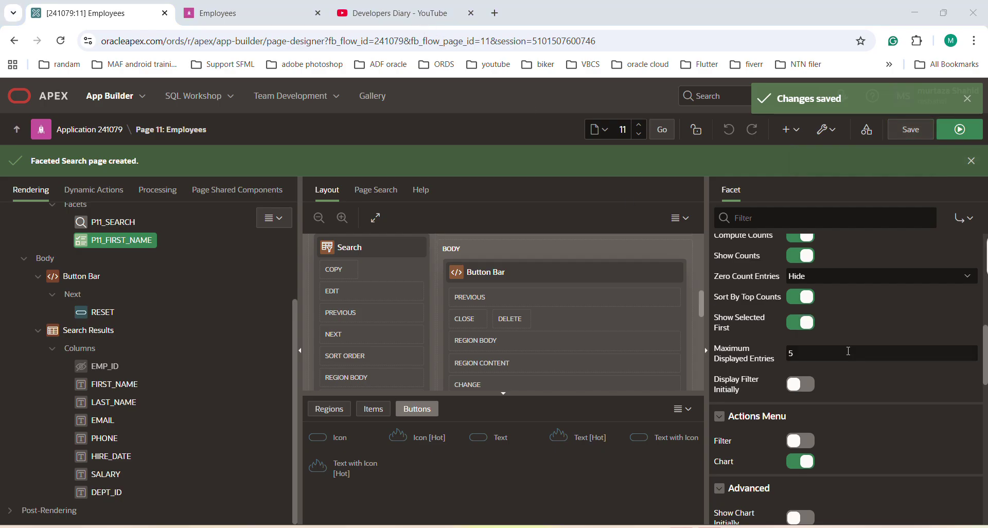
pyautogui.click(806, 353)
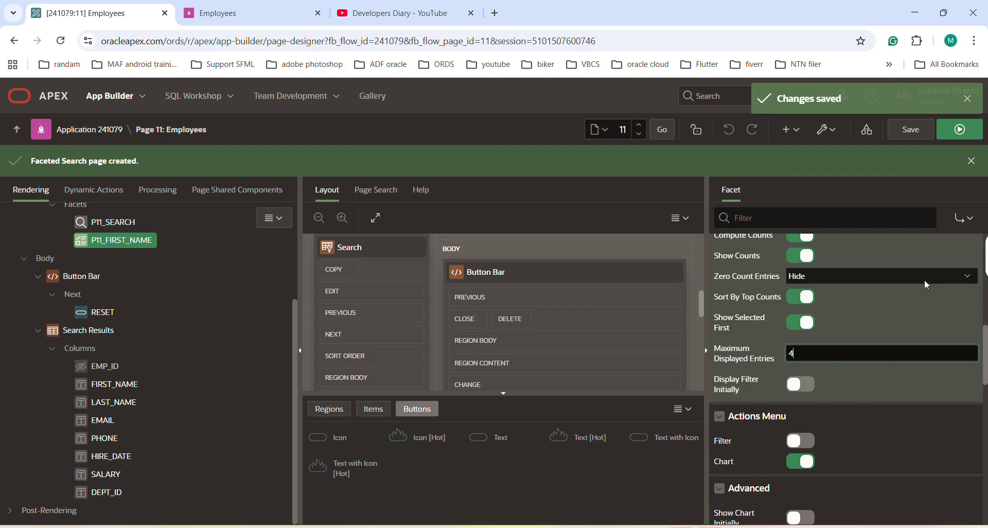
pyautogui.click(914, 132)
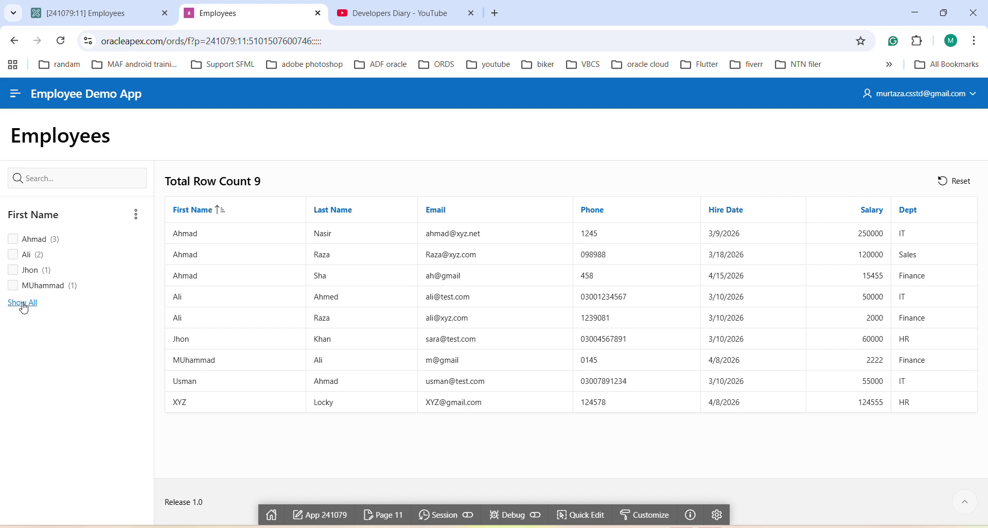
# Step: Expand the first name facet on the running page to show all entries, and collapse it again
pyautogui.click(23, 308)
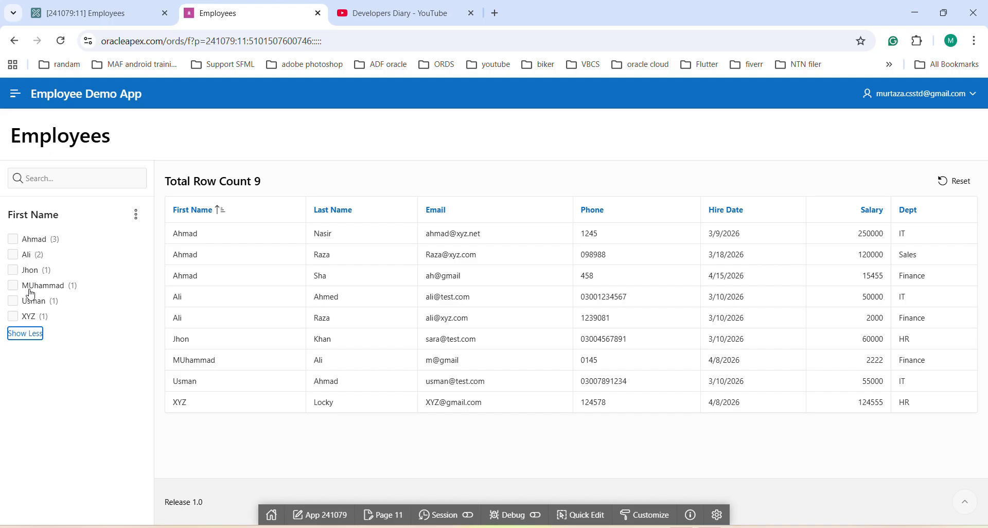
pyautogui.click(24, 335)
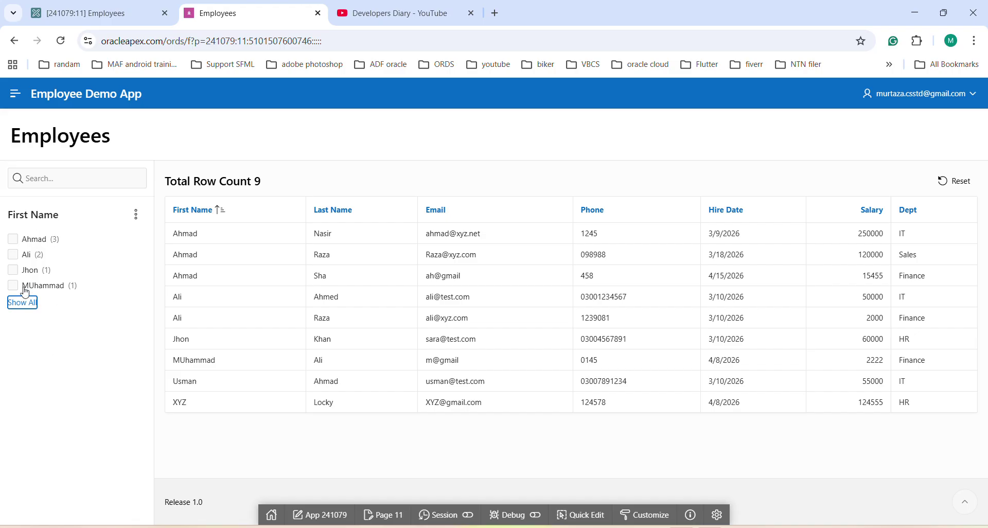
# Step: In the designer, enable Display Filter Initially for the first name facet, and save and run the page
pyautogui.click(98, 13)
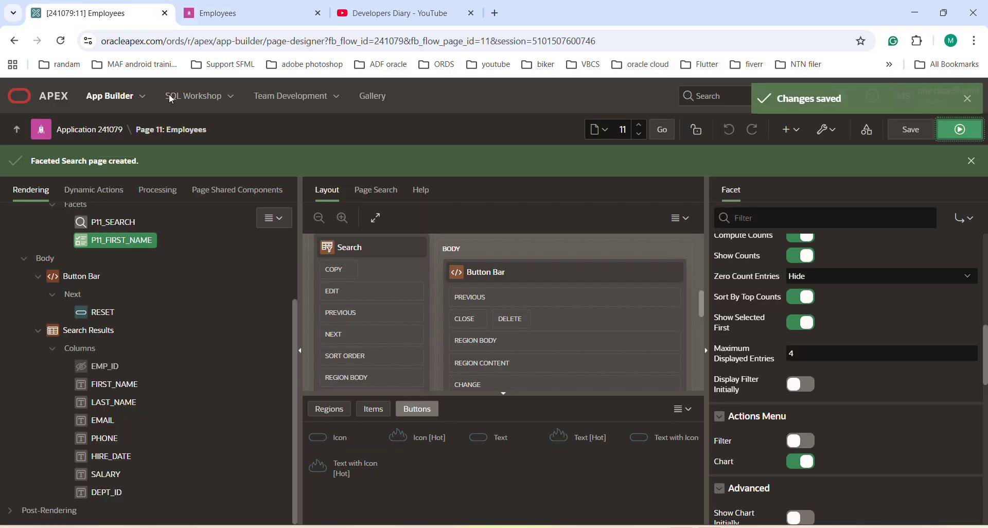
pyautogui.doubleClick(820, 355)
pyautogui.click(247, 13)
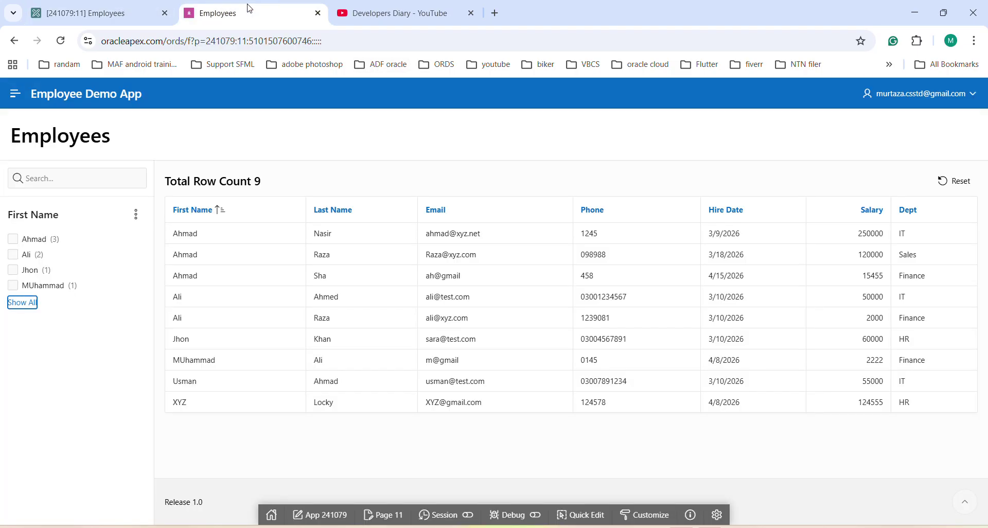
pyautogui.click(88, 14)
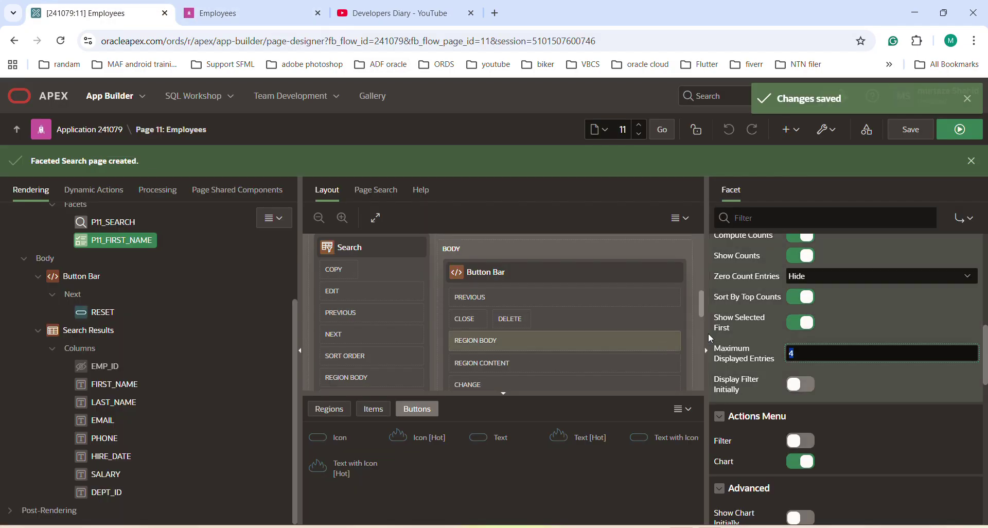
pyautogui.click(807, 386)
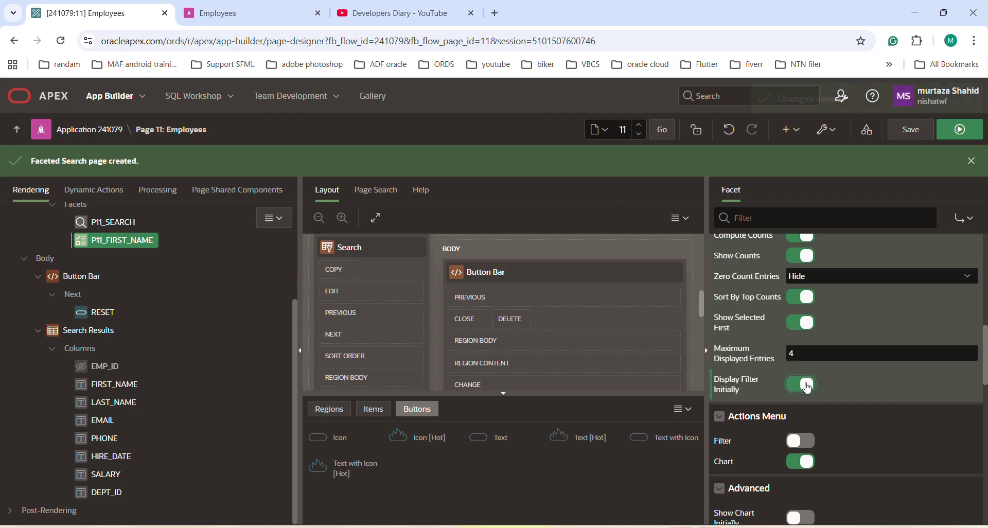
pyautogui.click(916, 133)
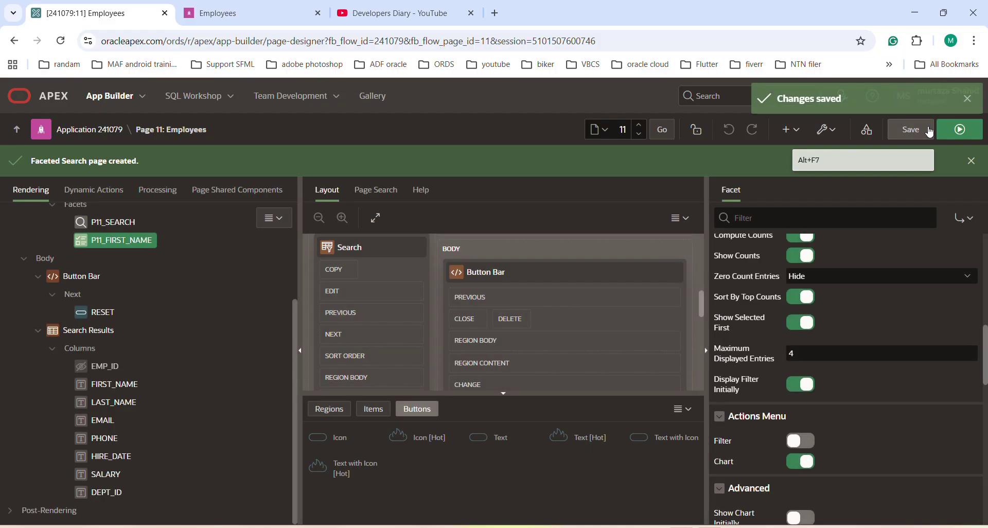
pyautogui.click(960, 129)
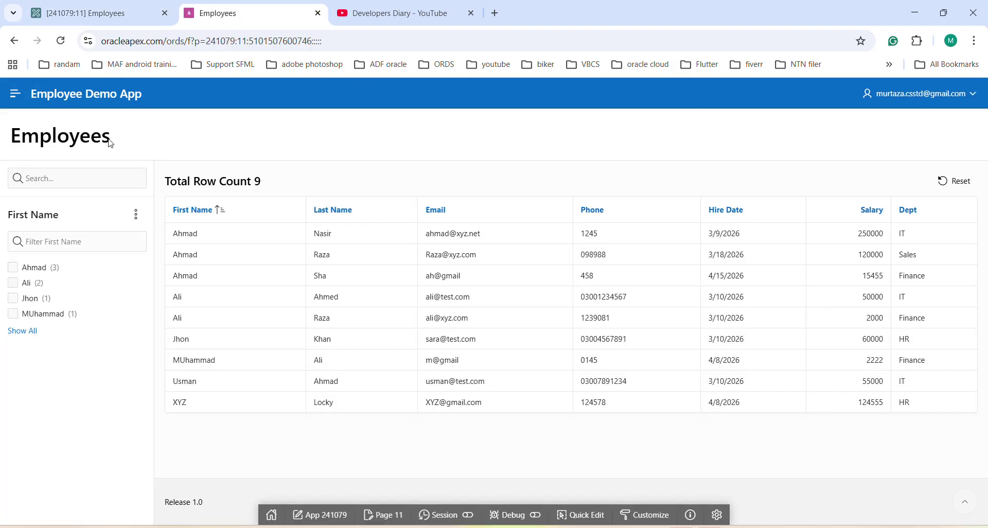
# Step: Test the first name facet's filter on the running page with "xyz", clear it, and expand the facet to show all entries
pyautogui.click(67, 13)
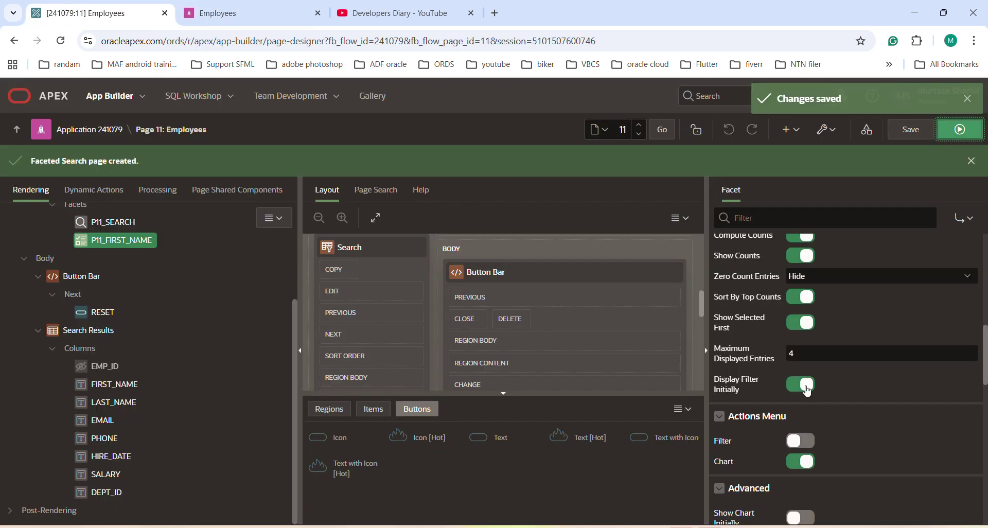
pyautogui.click(208, 8)
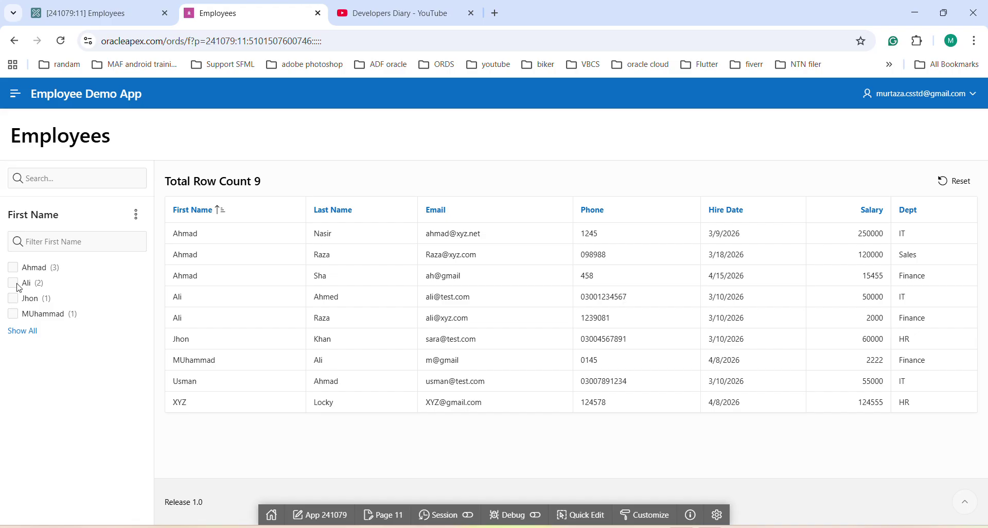
pyautogui.click(50, 245)
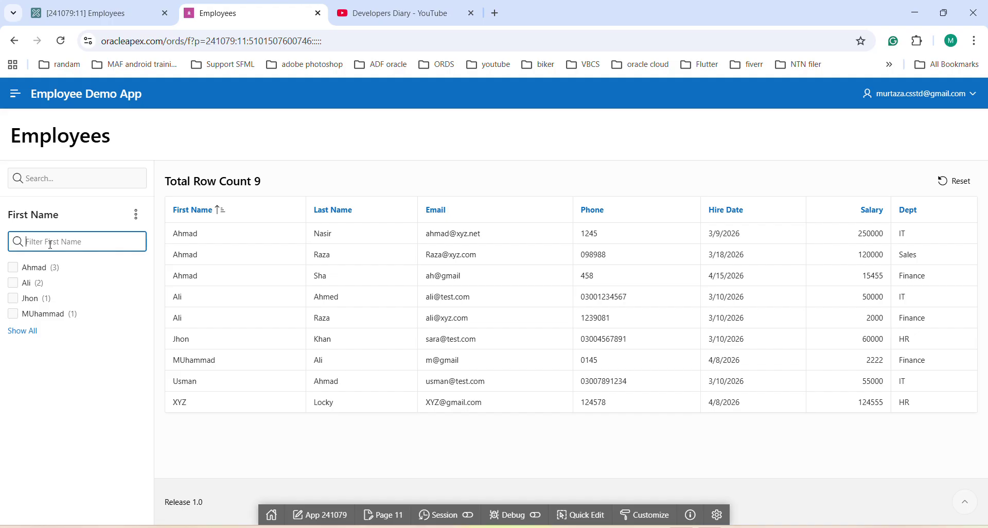
pyautogui.write('xyz')
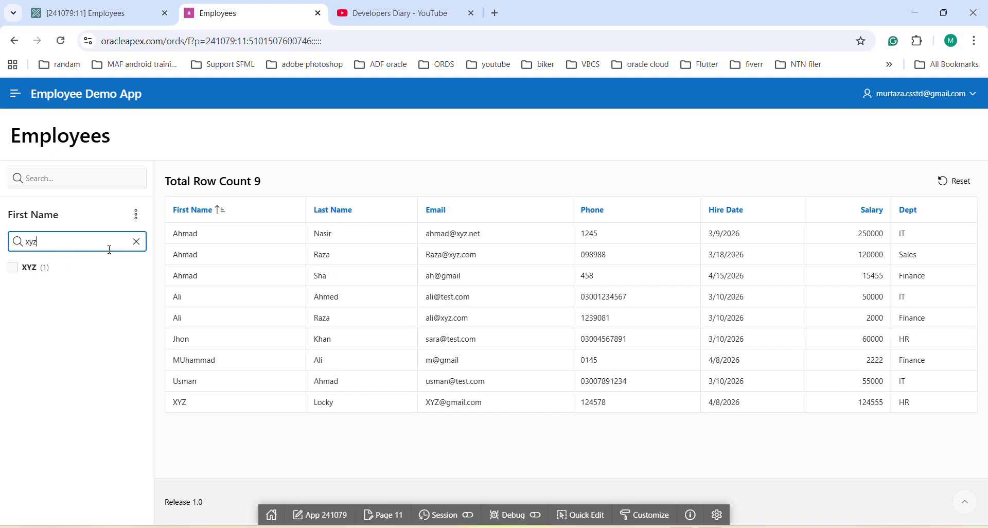
pyautogui.click(135, 243)
pyautogui.click(23, 329)
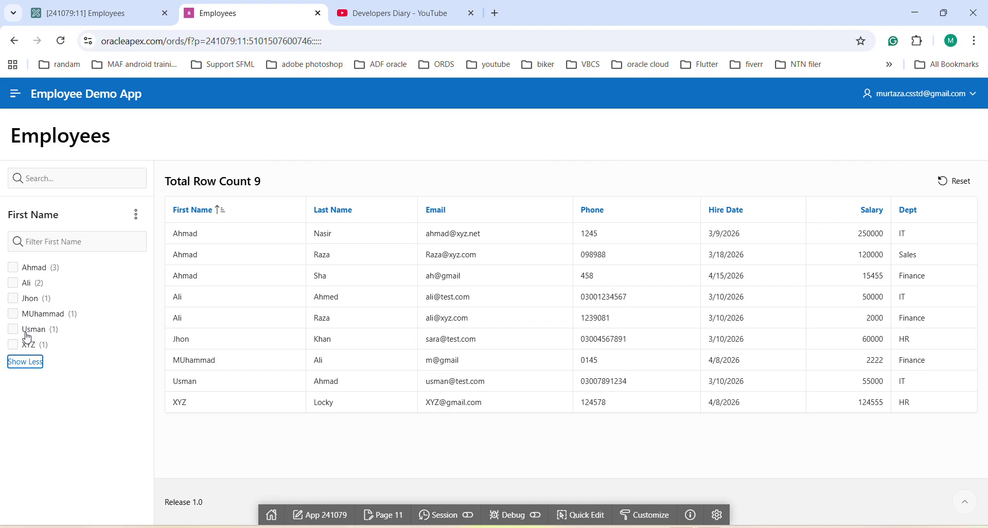
# Step: Filter the first name facet by "us", select the matching first name checkbox, and clear the filter text
pyautogui.click(50, 242)
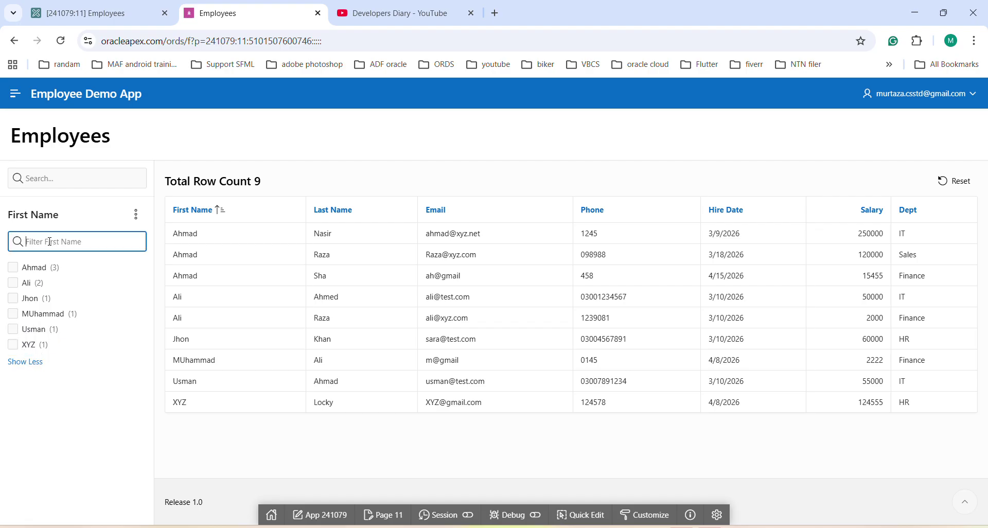
pyautogui.write('u')
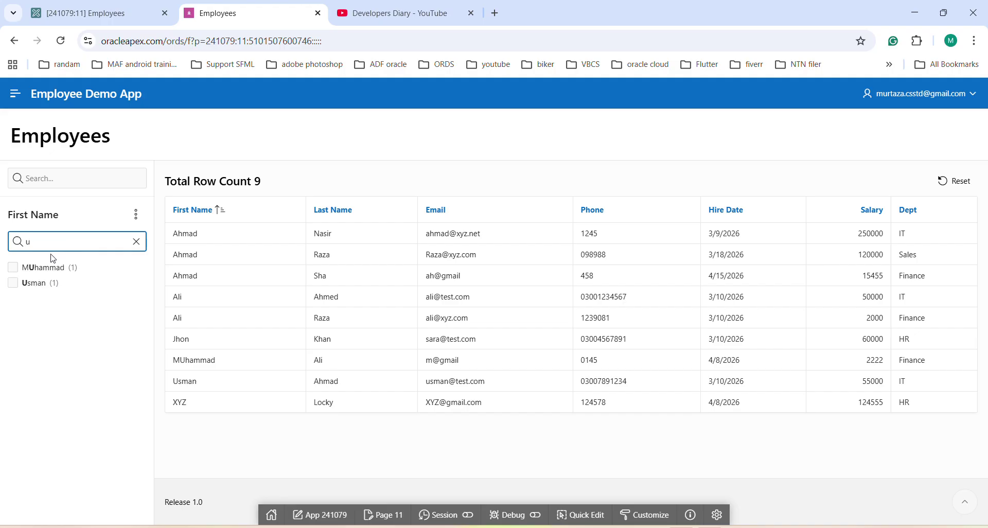
pyautogui.write('ss')
pyautogui.click(14, 267)
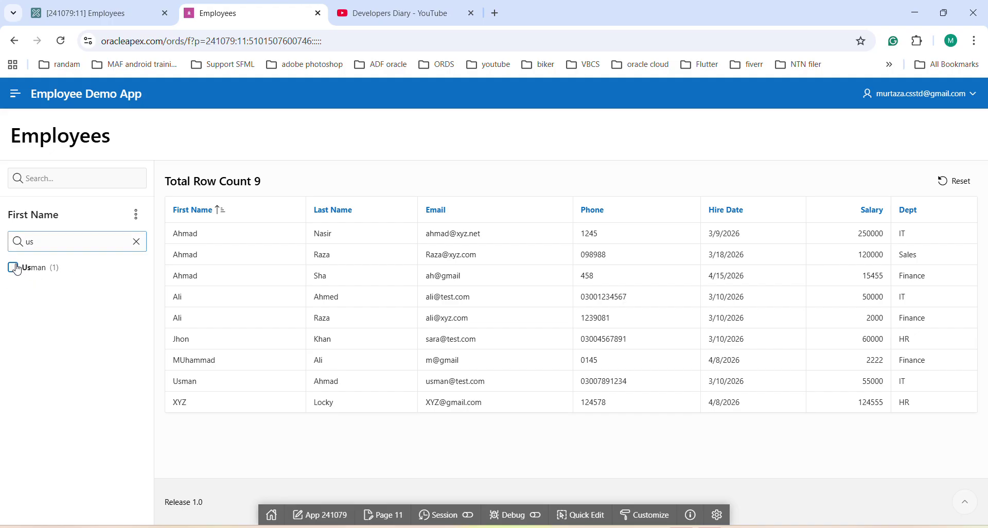
pyautogui.click(138, 242)
# Step: In the designer, enable Filter in the first name facet's Actions Menu settings, and save and run the page
pyautogui.click(88, 13)
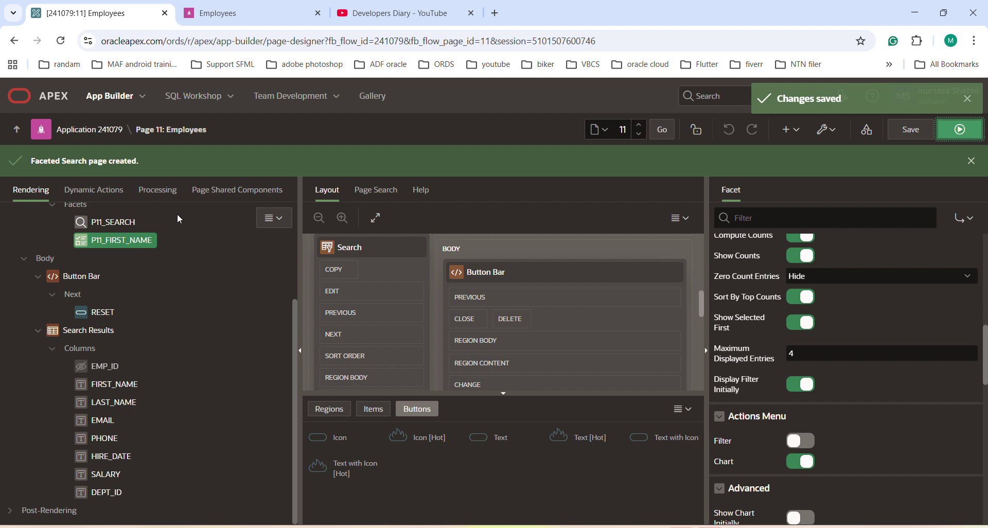
pyautogui.scroll(-2, 847, 425)
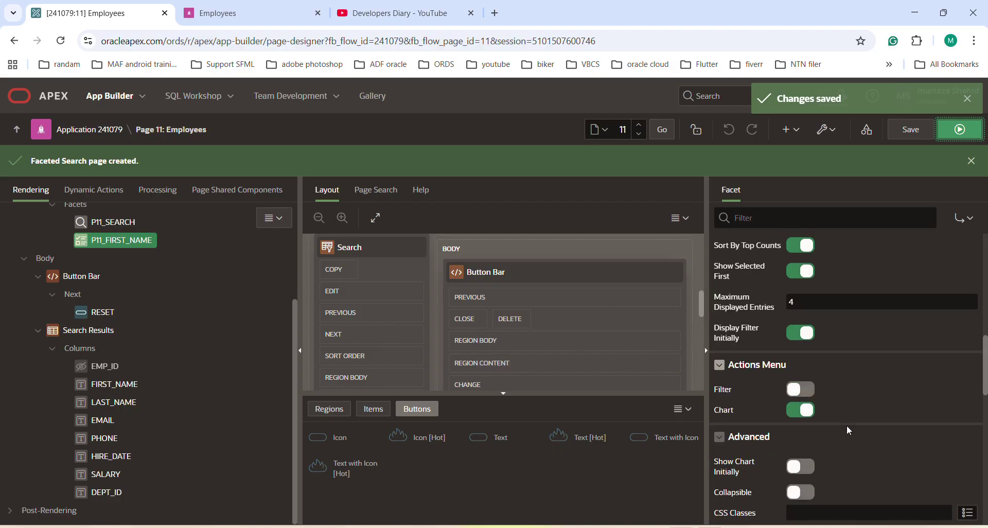
pyautogui.click(814, 330)
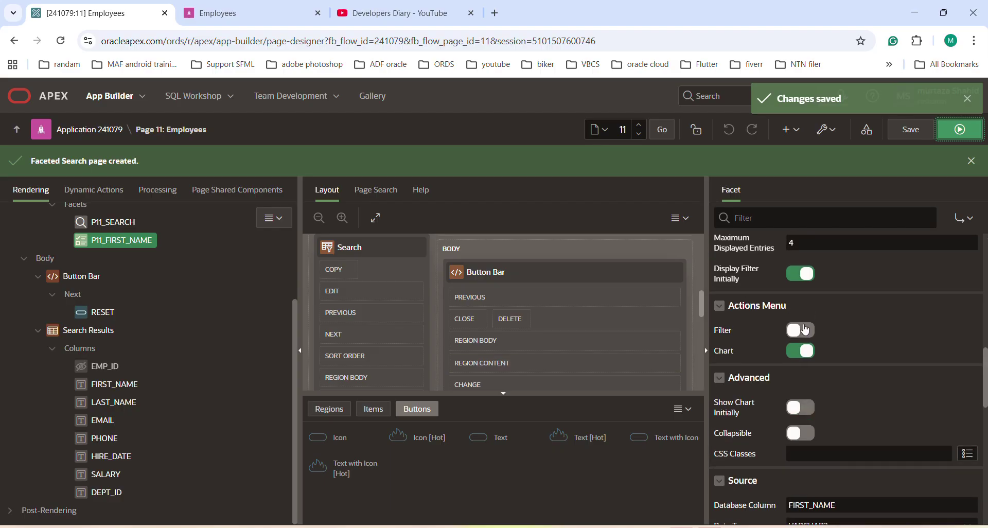
pyautogui.click(918, 122)
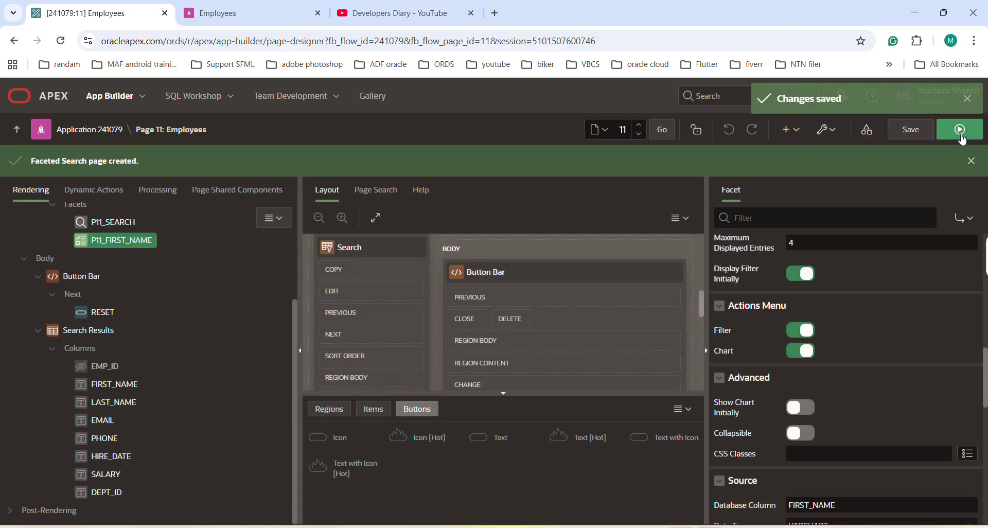
pyautogui.click(960, 130)
pyautogui.click(258, 12)
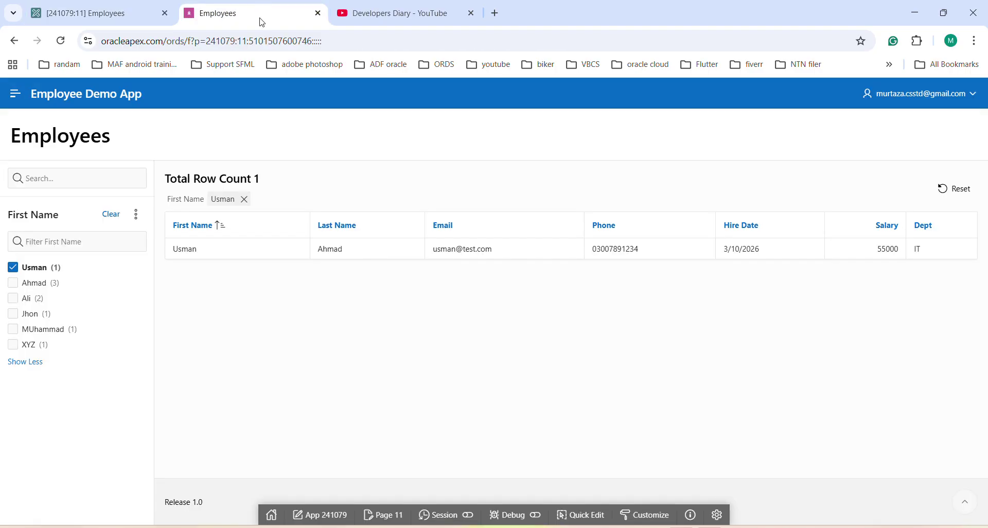
# Step: Show the first name facet's chart for the selected entry, switch it to a pie chart, and close it
pyautogui.click(136, 214)
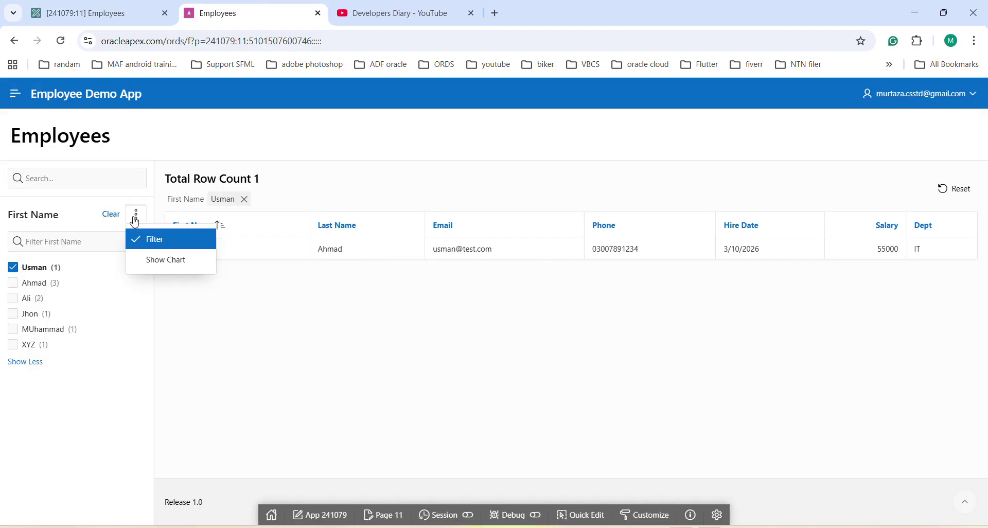
pyautogui.click(158, 266)
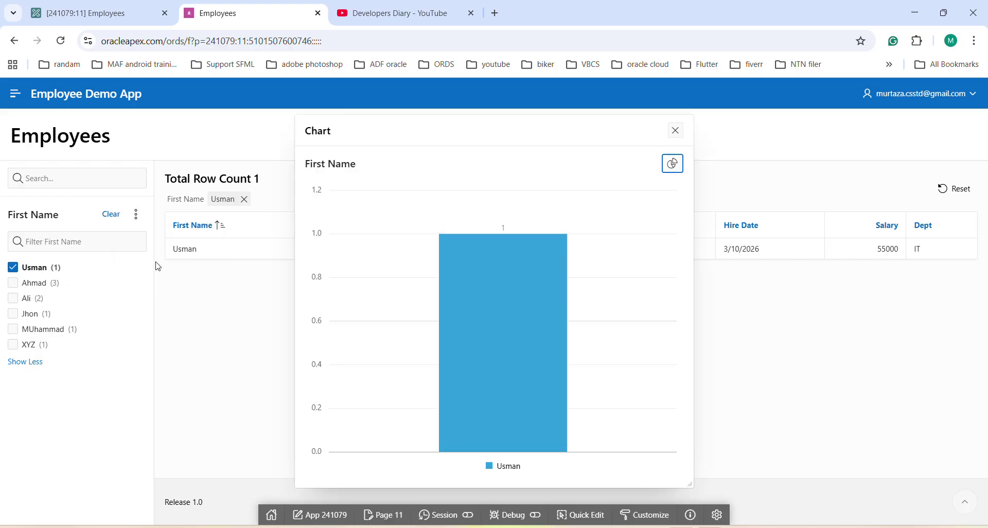
pyautogui.click(672, 165)
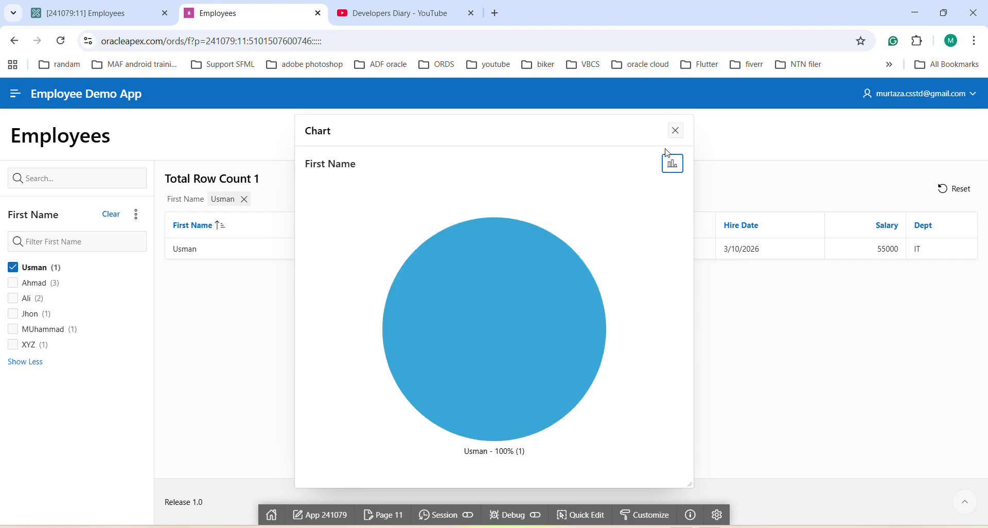
pyautogui.click(675, 131)
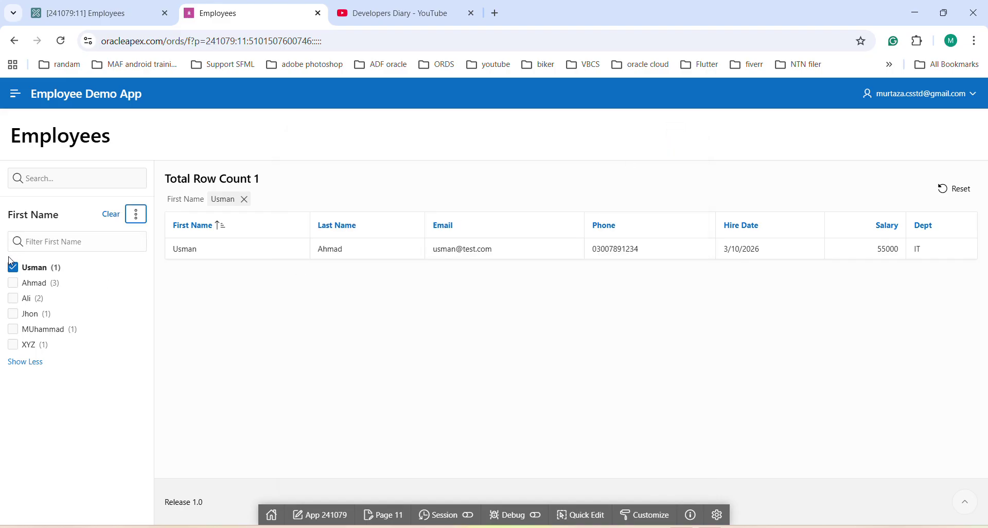
# Step: Deselect the first name entry, view the facet's chart for all first names as both pie and bar, and close it
pyautogui.click(35, 270)
pyautogui.click(136, 214)
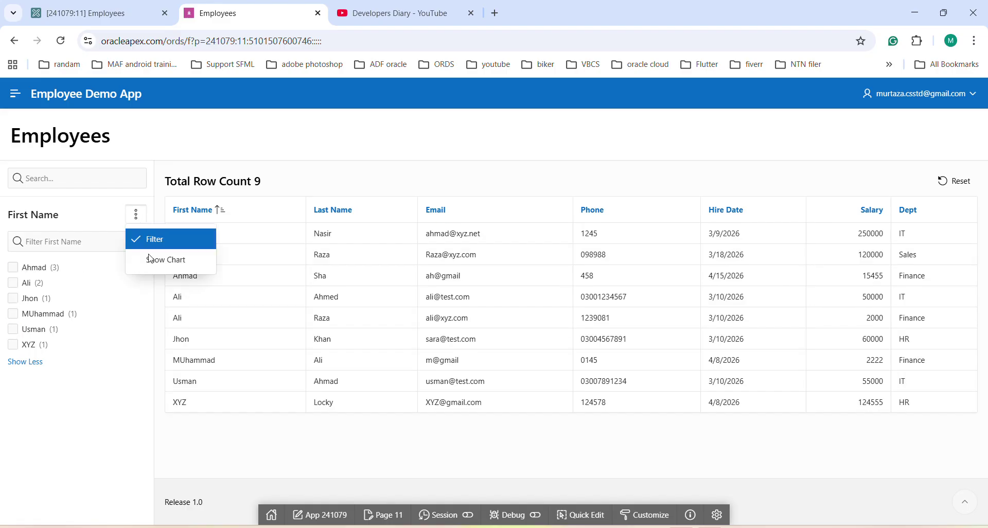
pyautogui.click(166, 260)
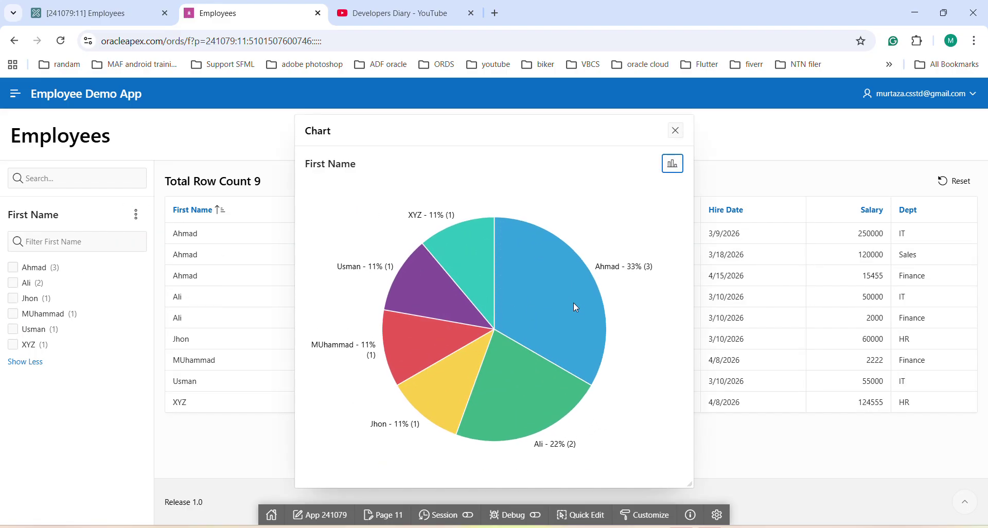
pyautogui.click(672, 164)
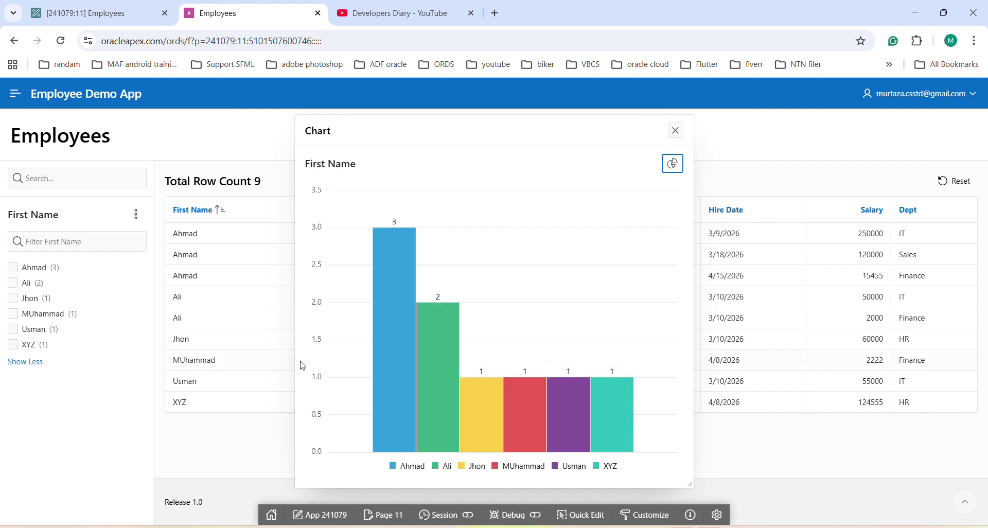
pyautogui.moveTo(397, 266)
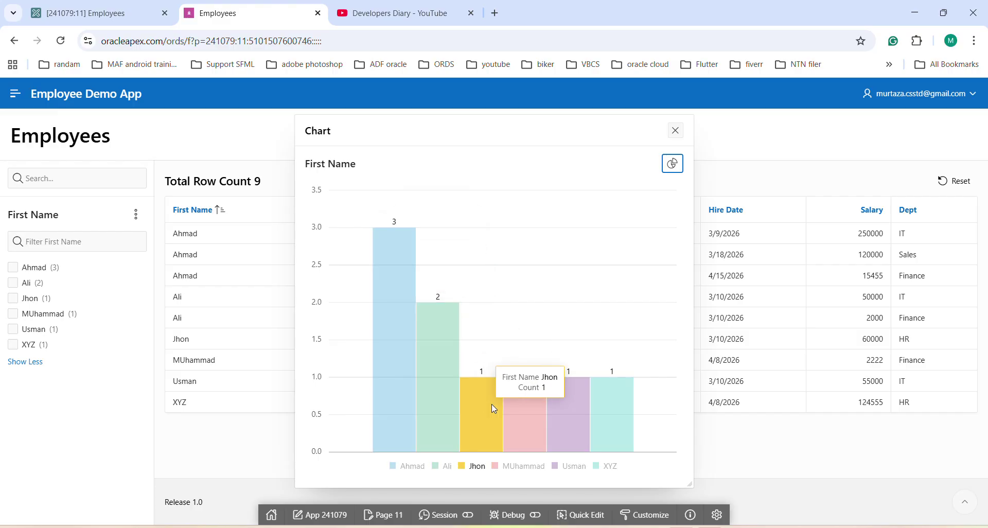
pyautogui.click(673, 164)
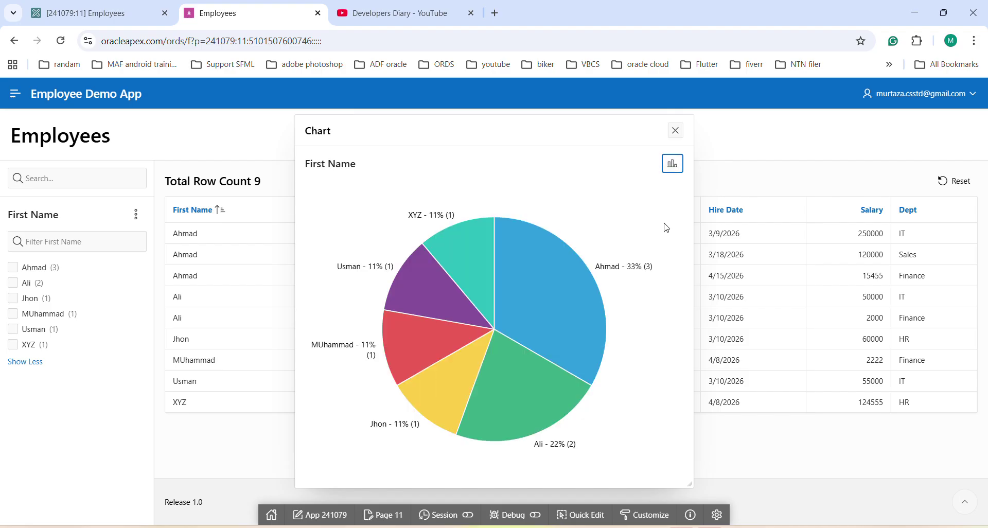
pyautogui.click(675, 130)
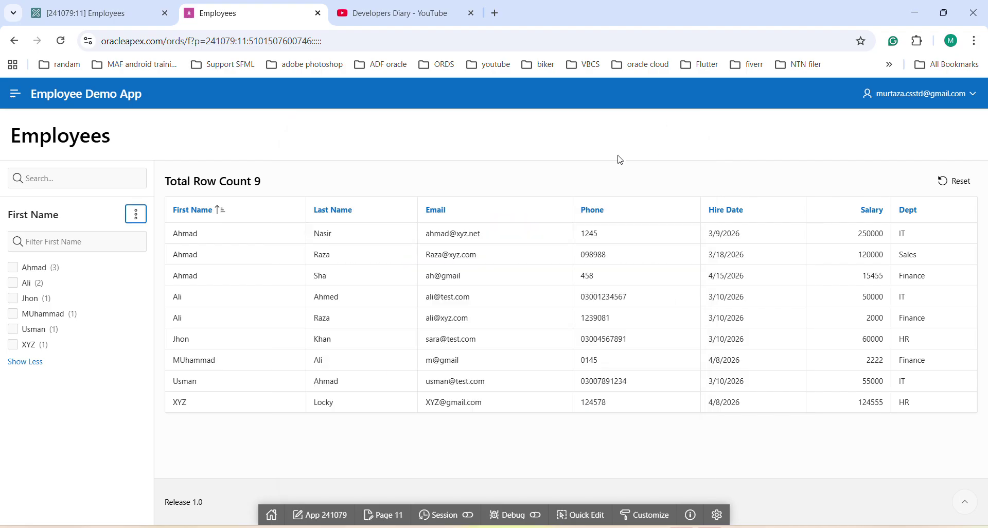
# Step: Disable Chart in the first name facet's Actions Menu settings, save and run the page, and check the facet's actions menu
pyautogui.click(93, 11)
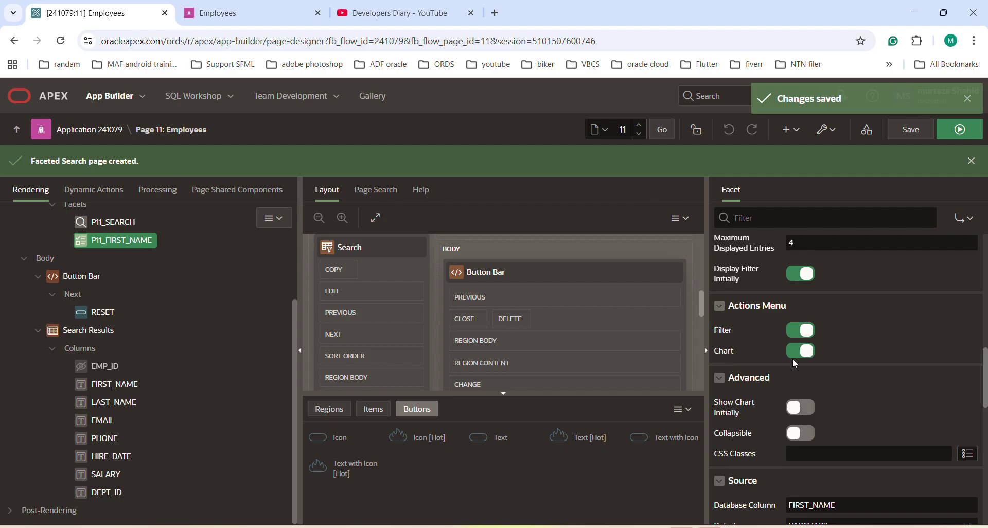
pyautogui.click(796, 354)
pyautogui.click(912, 126)
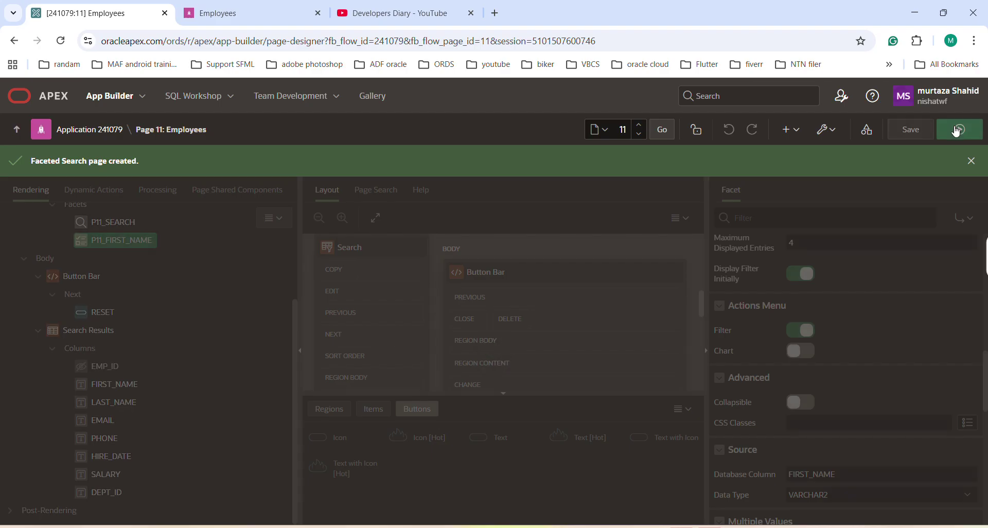
pyautogui.click(958, 132)
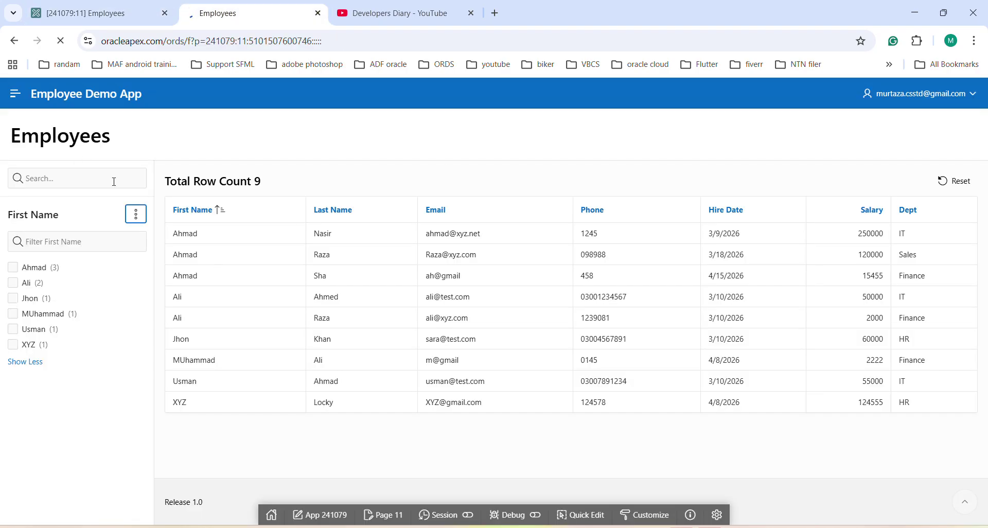
pyautogui.click(136, 214)
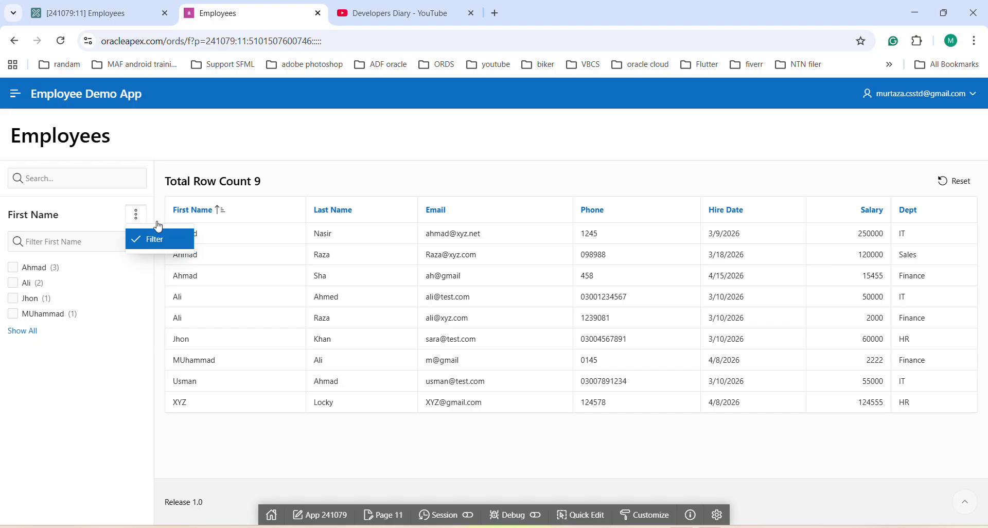
# Step: Return to the page designer and create a new facet in the Search region
pyautogui.click(75, 11)
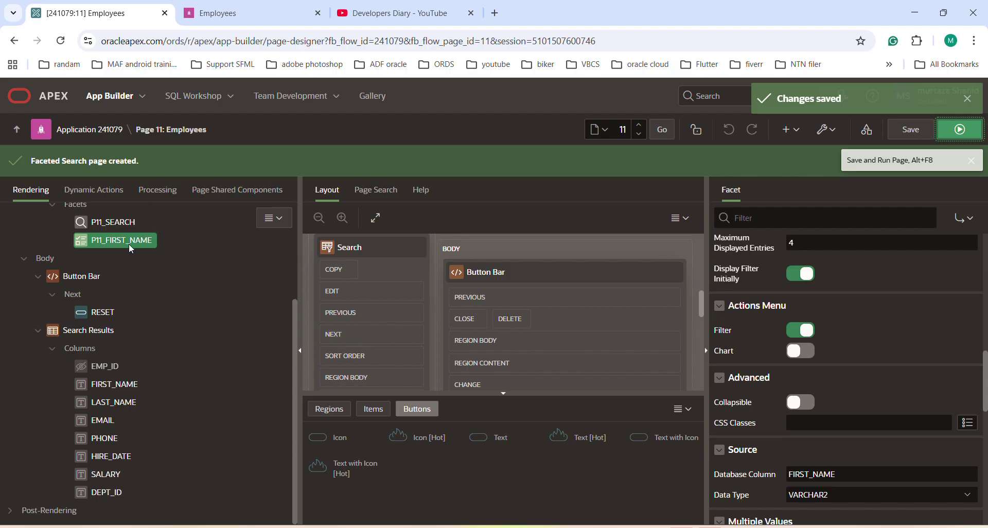
pyautogui.click(206, 294)
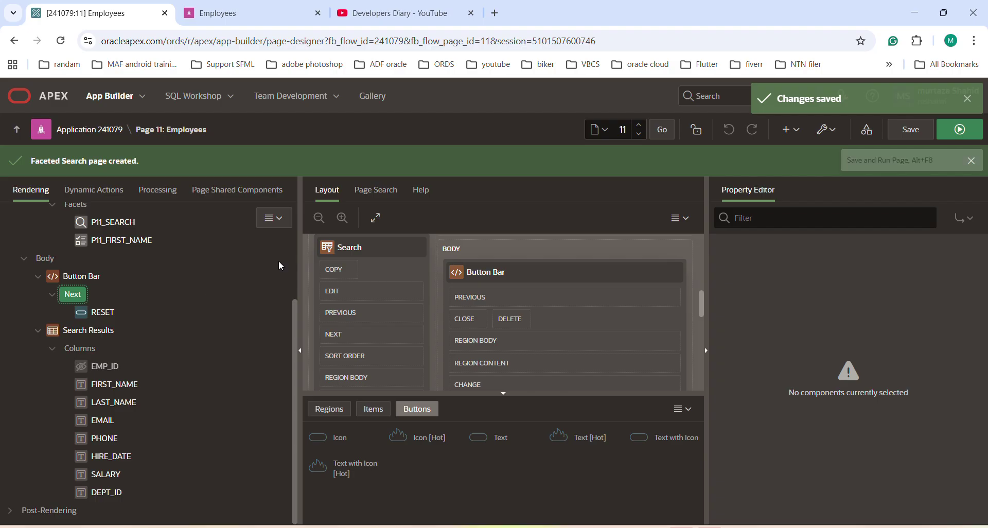
pyautogui.click(972, 162)
pyautogui.scroll(3, 311, 227)
pyautogui.scroll(3, 243, 221)
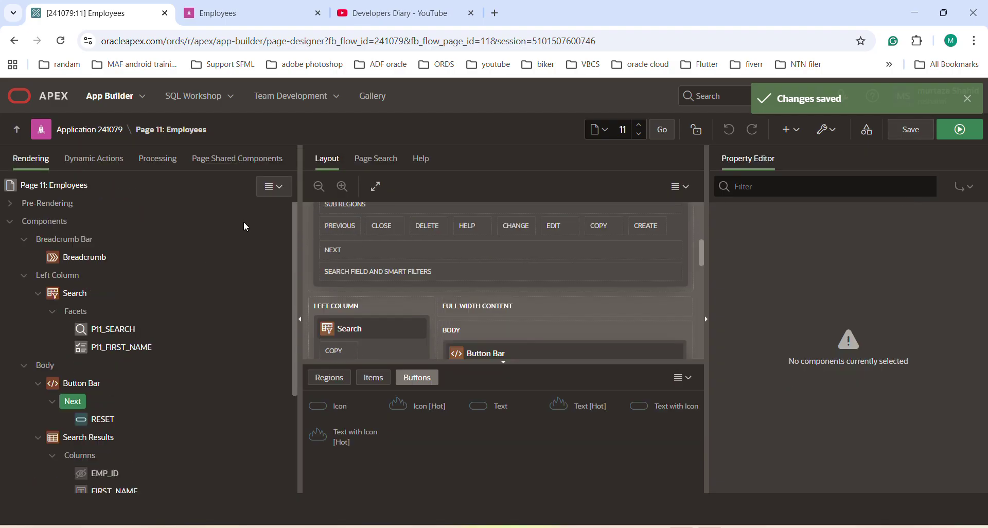
pyautogui.click(75, 297)
pyautogui.click(73, 309)
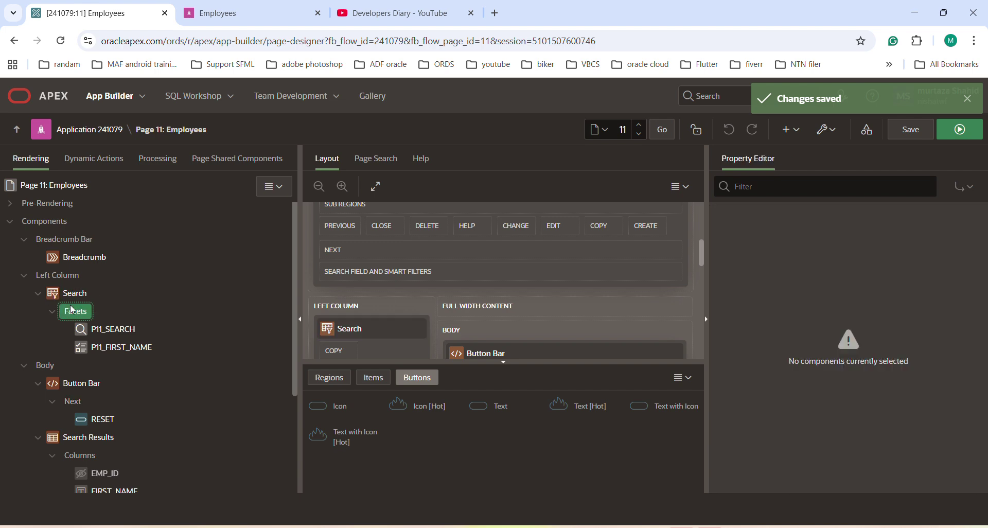
pyautogui.rightClick(73, 308)
pyautogui.click(107, 324)
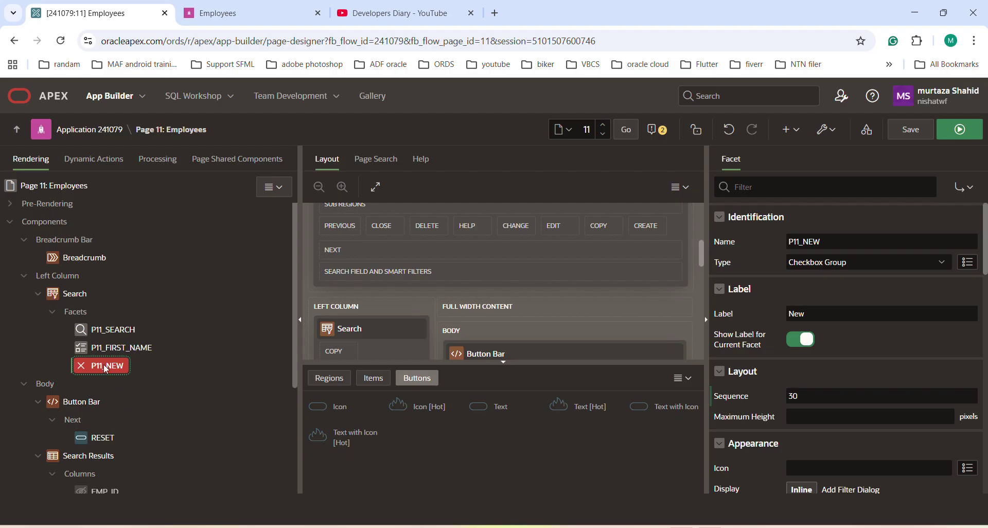
# Step: Name the new facet P11_SALARY after the salary column and set its type to Range
pyautogui.scroll(-3, 178, 389)
pyautogui.click(111, 446)
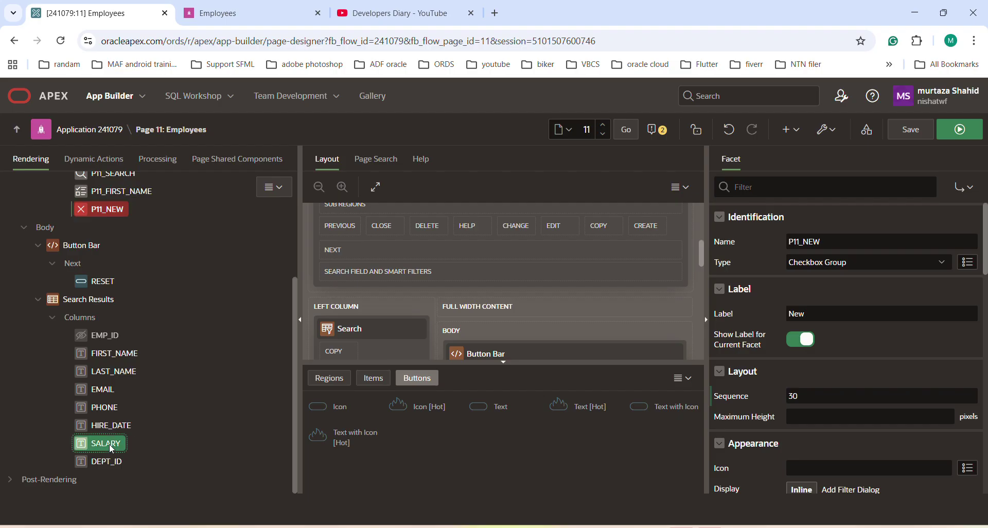
pyautogui.moveTo(822, 238); pyautogui.dragTo(742, 238)
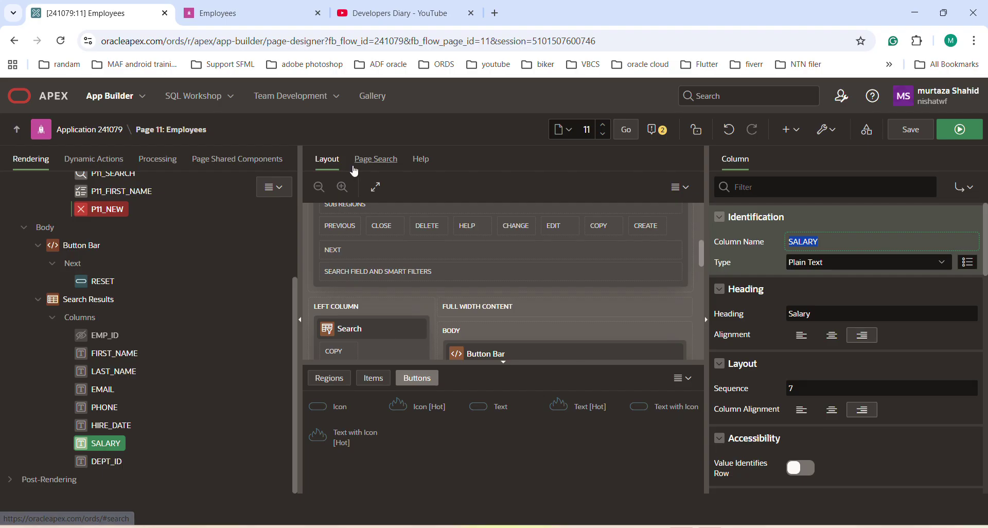
pyautogui.click(100, 207)
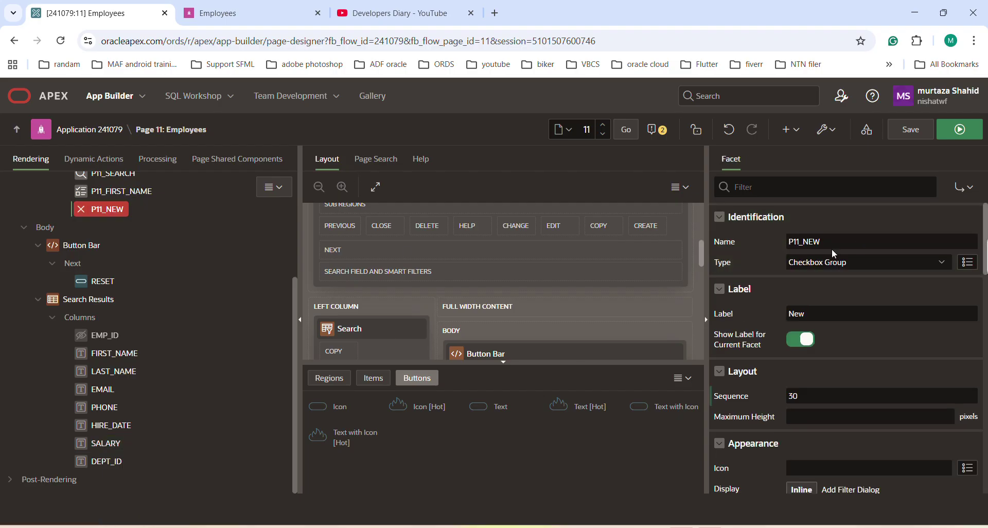
pyautogui.click(858, 241)
pyautogui.moveTo(859, 241); pyautogui.dragTo(805, 243)
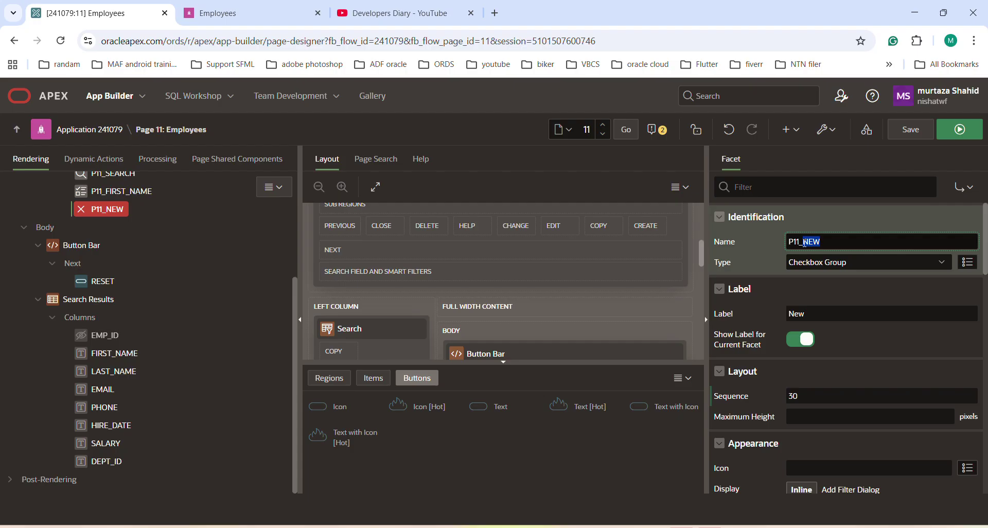
pyautogui.write('SALARY')
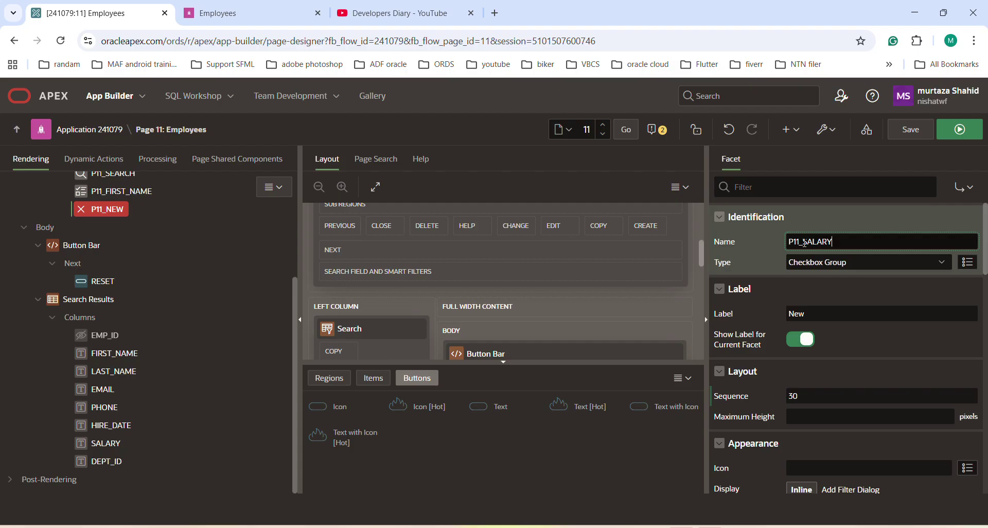
pyautogui.click(853, 265)
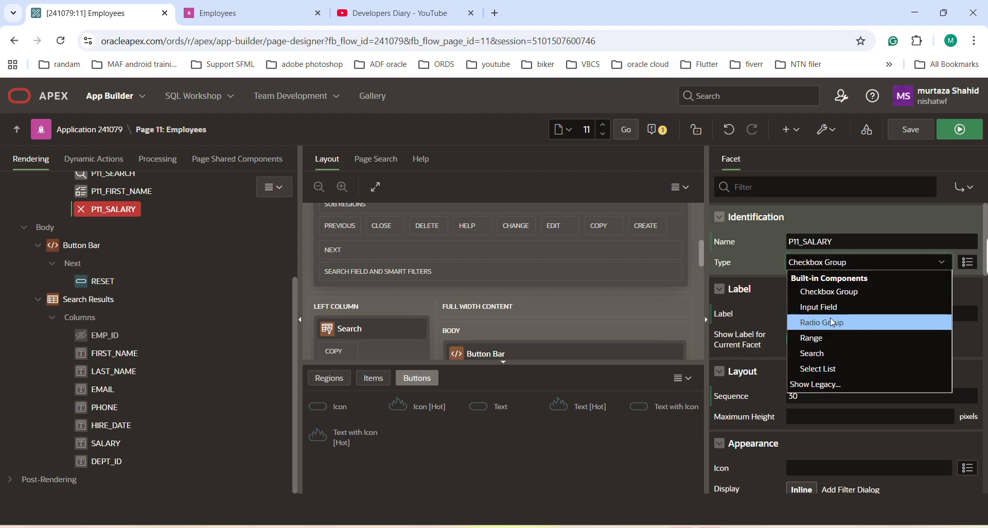
pyautogui.click(816, 339)
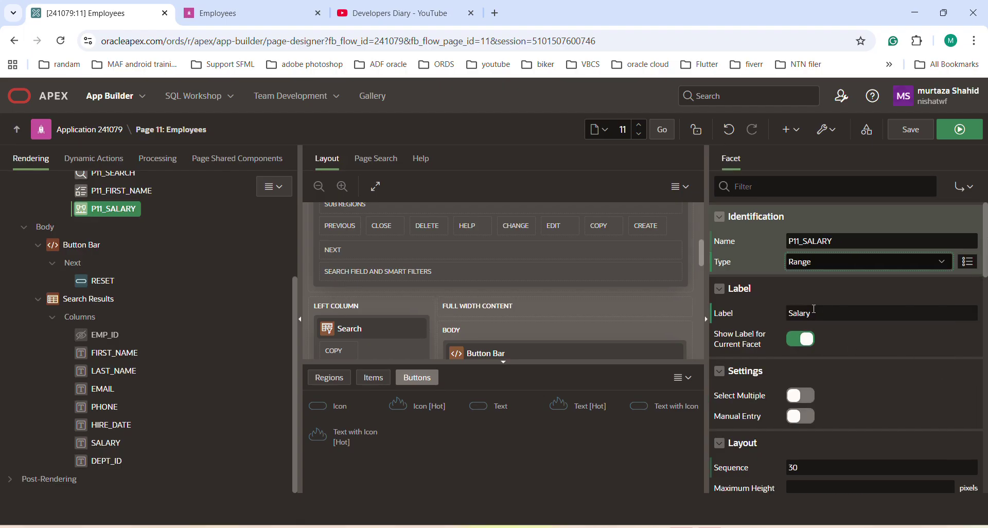
# Step: Set the salary facet's List of Values type to Static Values
pyautogui.scroll(-4, 814, 308)
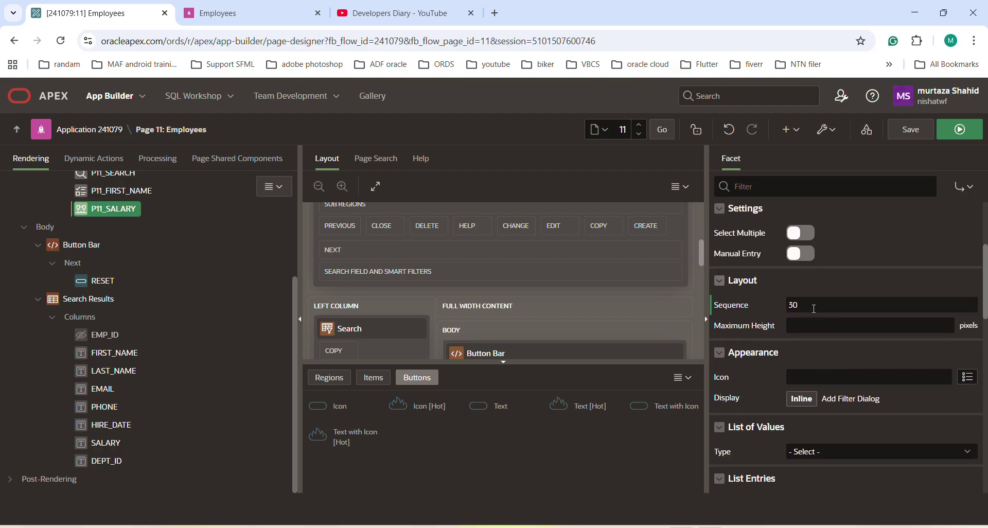
pyautogui.scroll(-3, 814, 308)
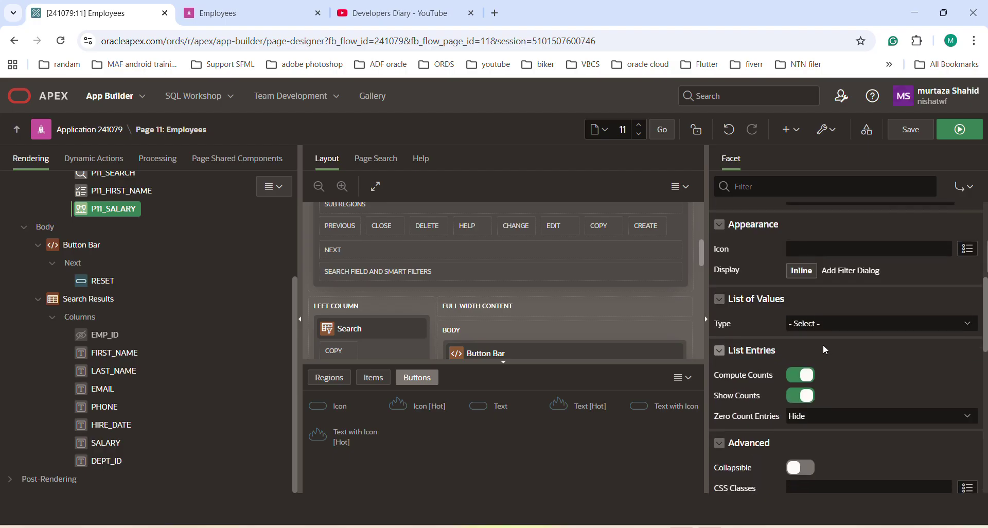
pyautogui.click(818, 325)
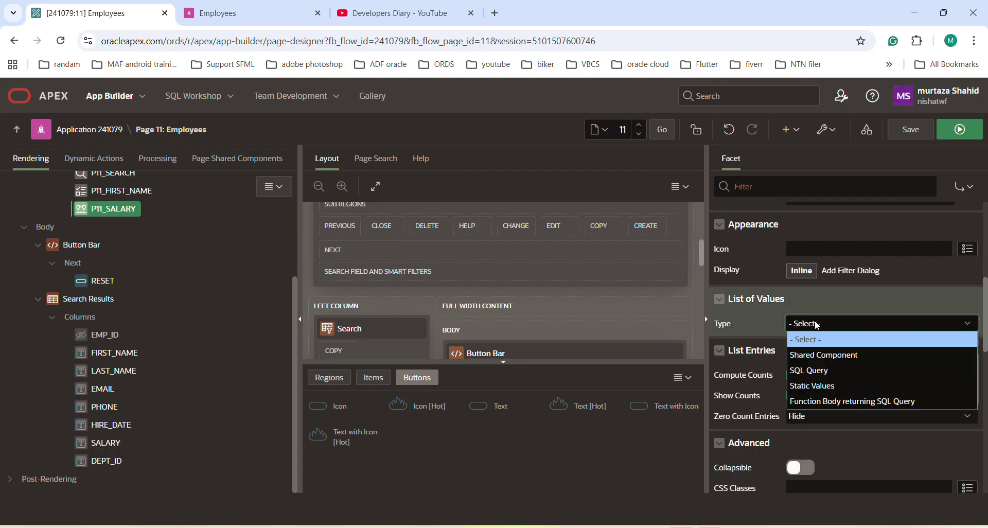
pyautogui.click(811, 387)
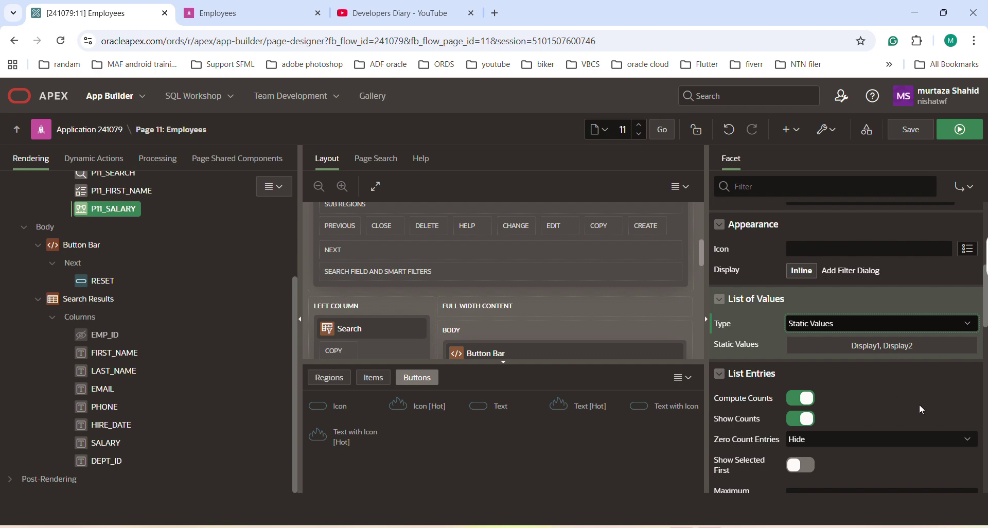
# Step: Replace the first static value of the salary facet with display value <1000 and return value |1000
pyautogui.click(867, 346)
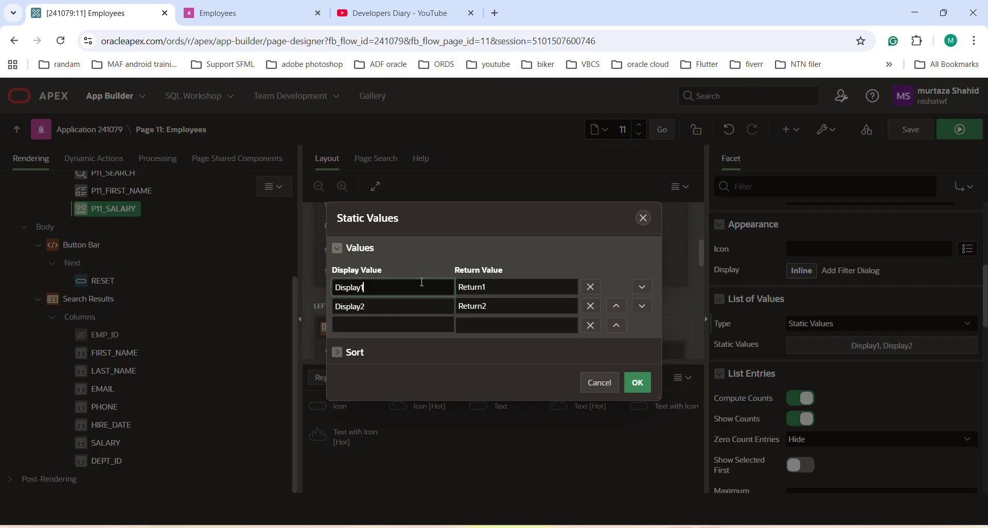
pyautogui.moveTo(413, 282); pyautogui.dragTo(307, 268)
pyautogui.write('<1000')
pyautogui.moveTo(507, 285); pyautogui.dragTo(412, 282)
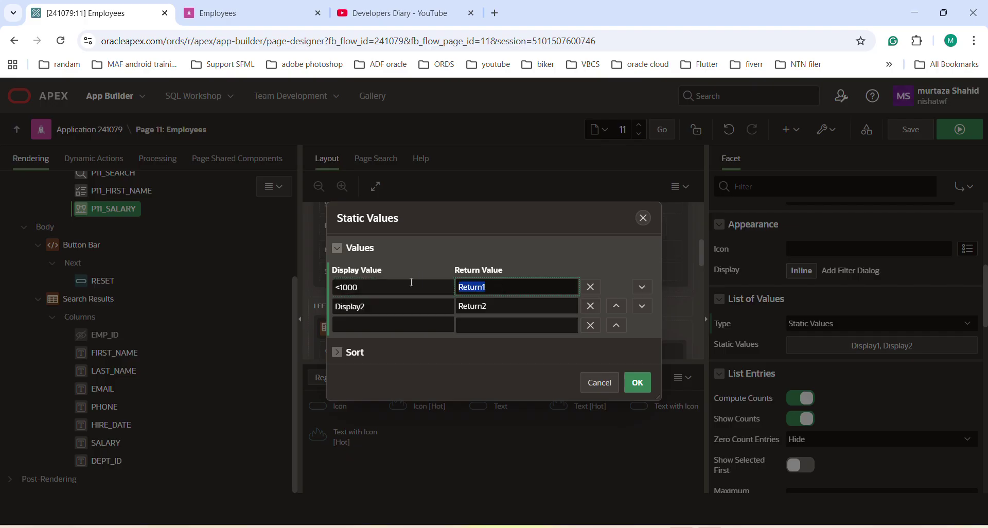
pyautogui.press('BackSpace')
pyautogui.write('|1000')
# Step: Fill in the next two static values: 1000-2000 returning 1000|2000, and >=2000 returning 2000|
pyautogui.moveTo(381, 307); pyautogui.dragTo(292, 300)
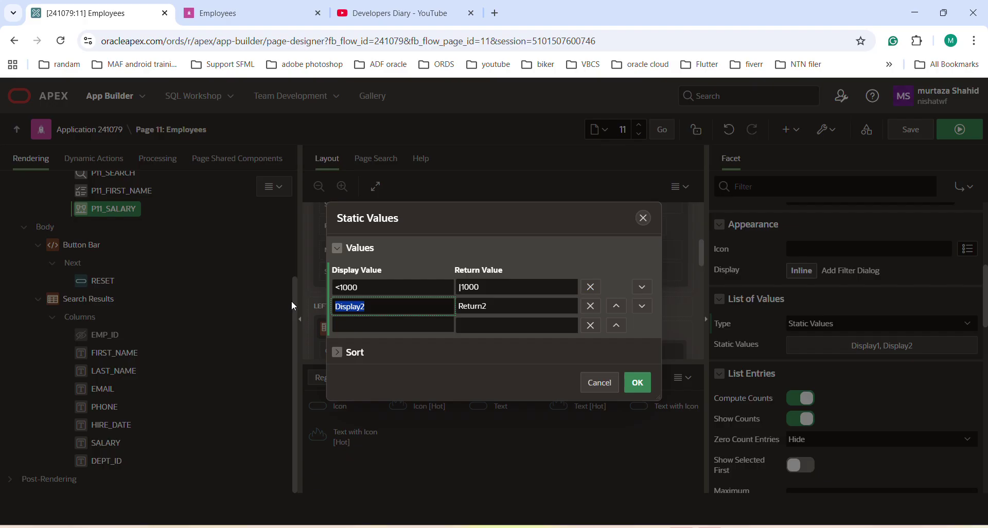
pyautogui.write('1000-2000')
pyautogui.press('Tab')
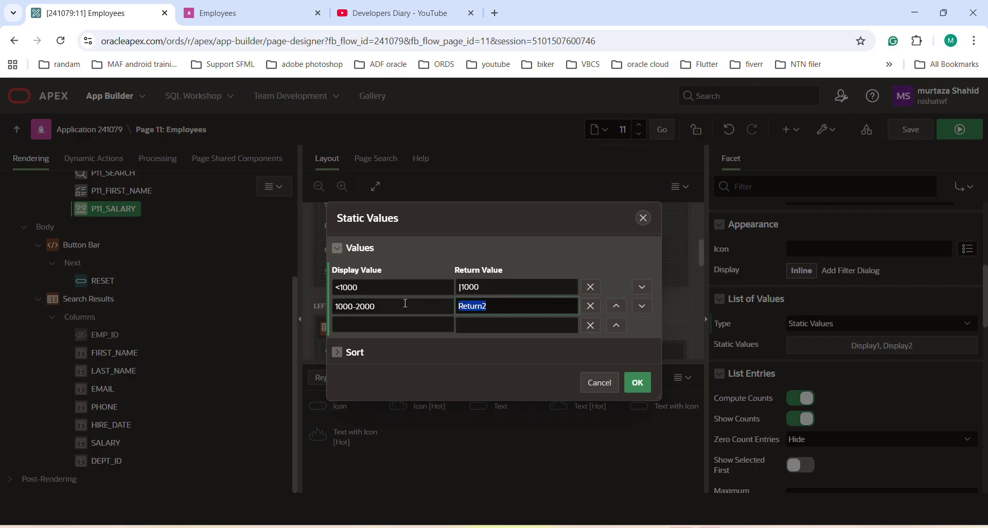
pyautogui.write('1000|2000')
pyautogui.click(375, 322)
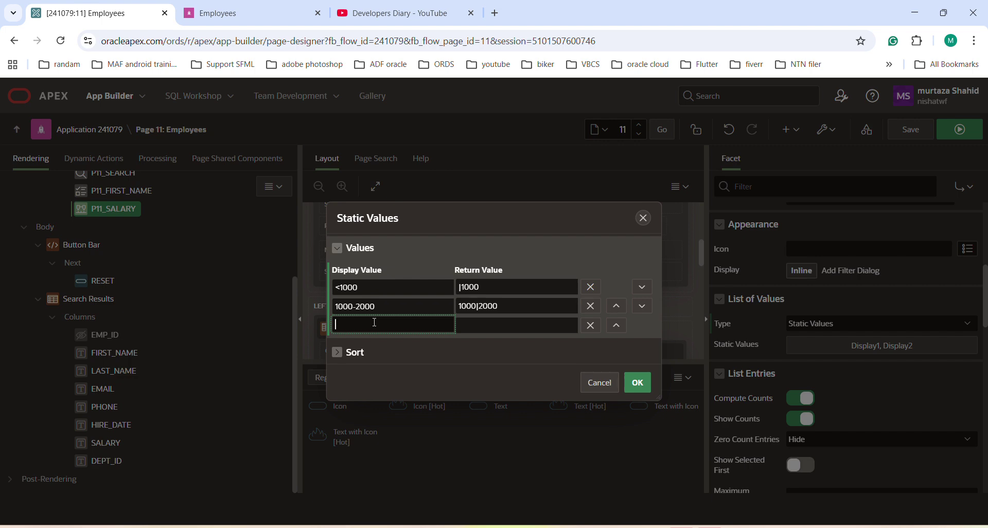
pyautogui.write('>=2000')
pyautogui.click(479, 324)
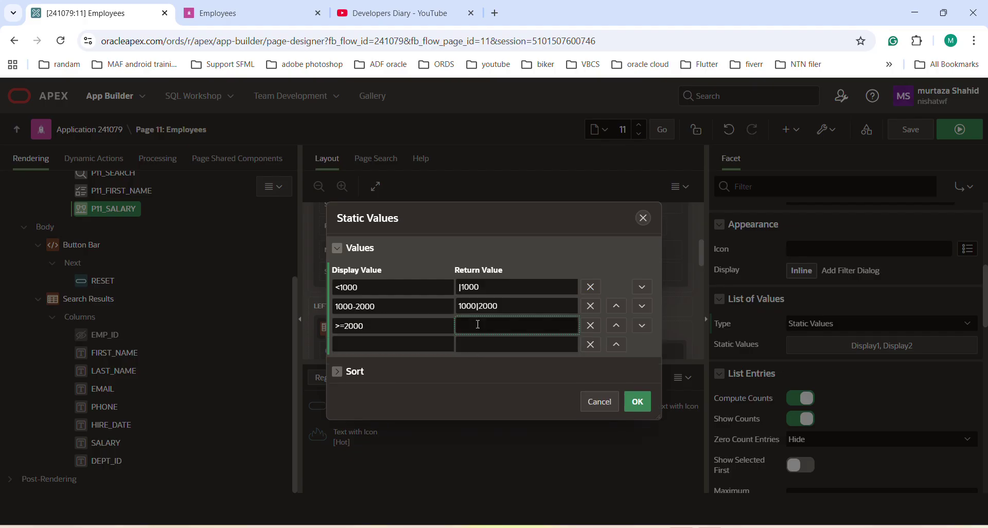
pyautogui.write('2000|')
# Step: Review the range separators in the three return values and accept the static values
pyautogui.click(465, 287)
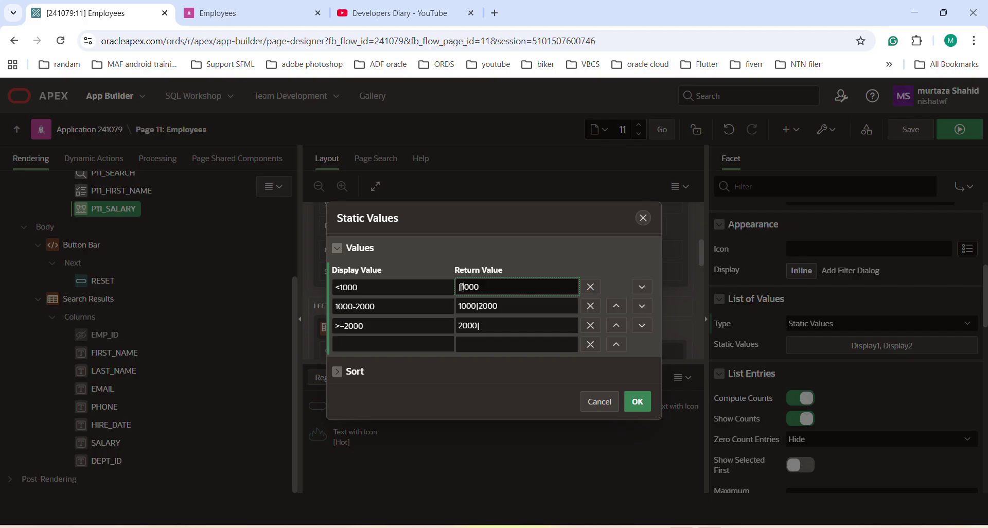
pyautogui.moveTo(462, 287); pyautogui.dragTo(452, 288)
pyautogui.click(422, 19)
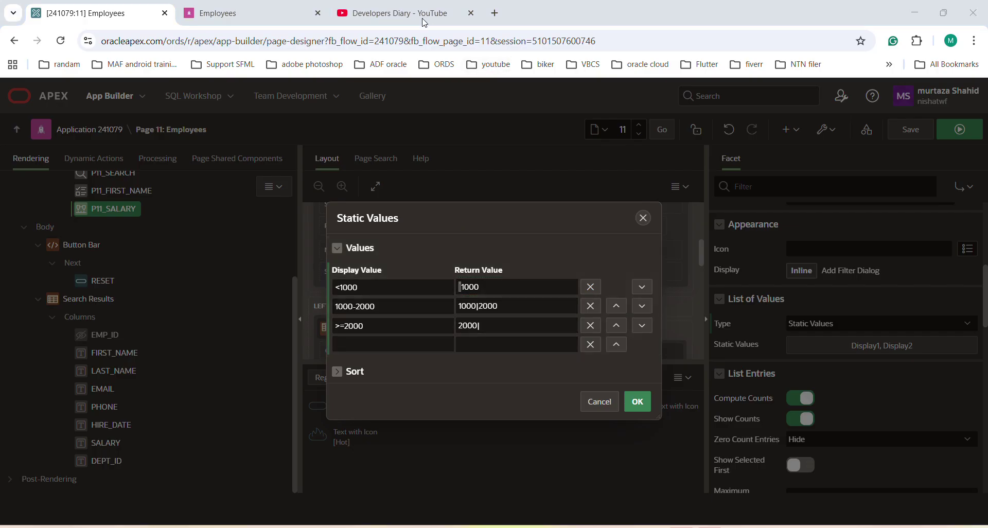
pyautogui.click(484, 326)
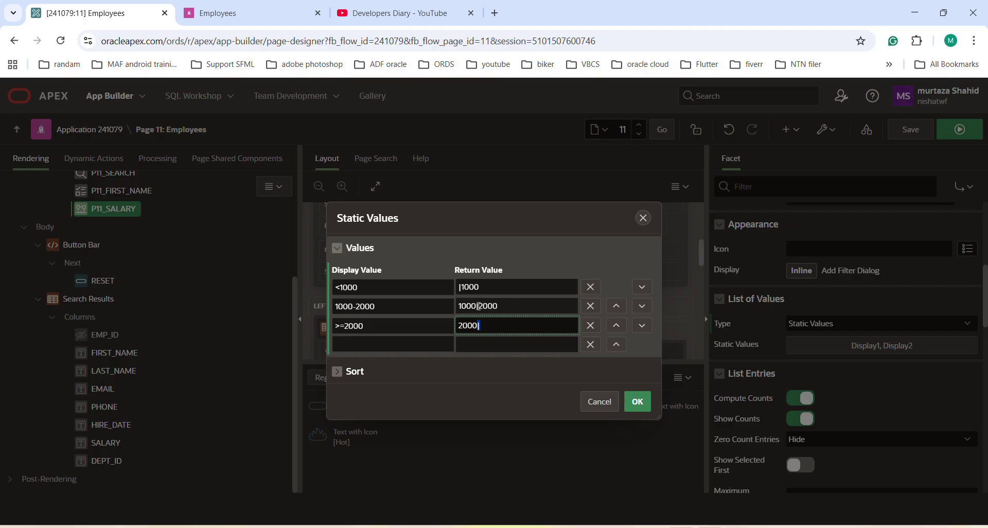
pyautogui.moveTo(479, 306)
pyautogui.mouseDown()
pyautogui.moveTo(458, 306)
pyautogui.moveTo(497, 306)
pyautogui.moveTo(482, 308)
pyautogui.mouseUp()
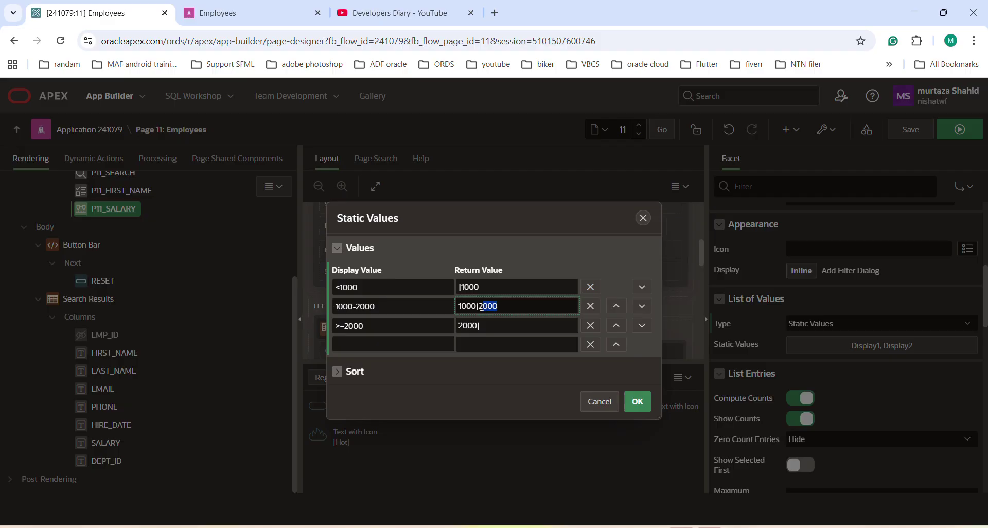
pyautogui.click(638, 402)
# Step: Set the source data type of the salary facet to NUMBER
pyautogui.scroll(-5, 941, 417)
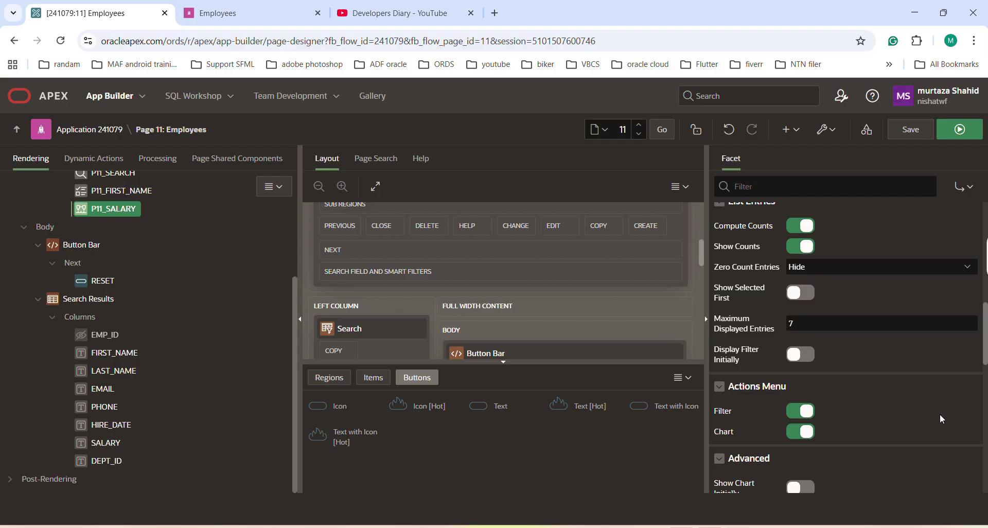
pyautogui.scroll(-3, 940, 414)
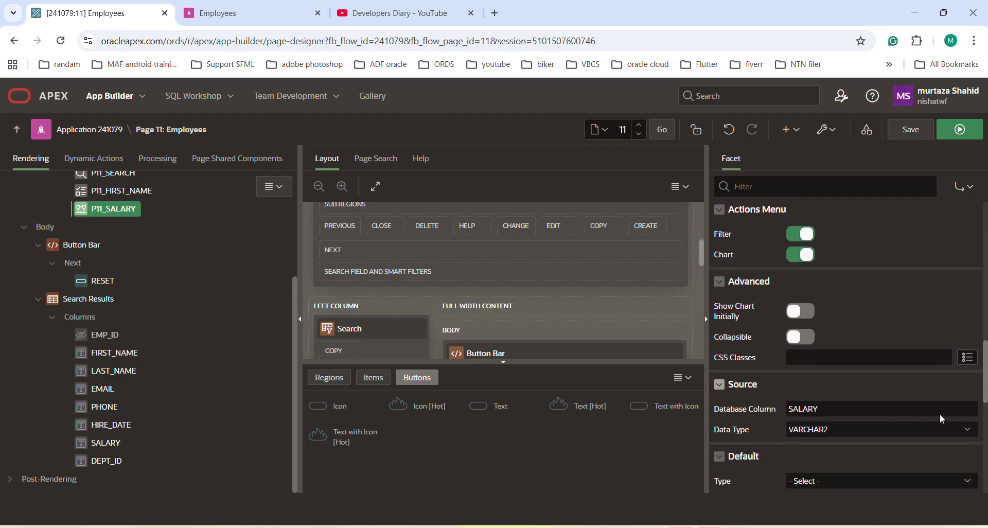
pyautogui.click(911, 406)
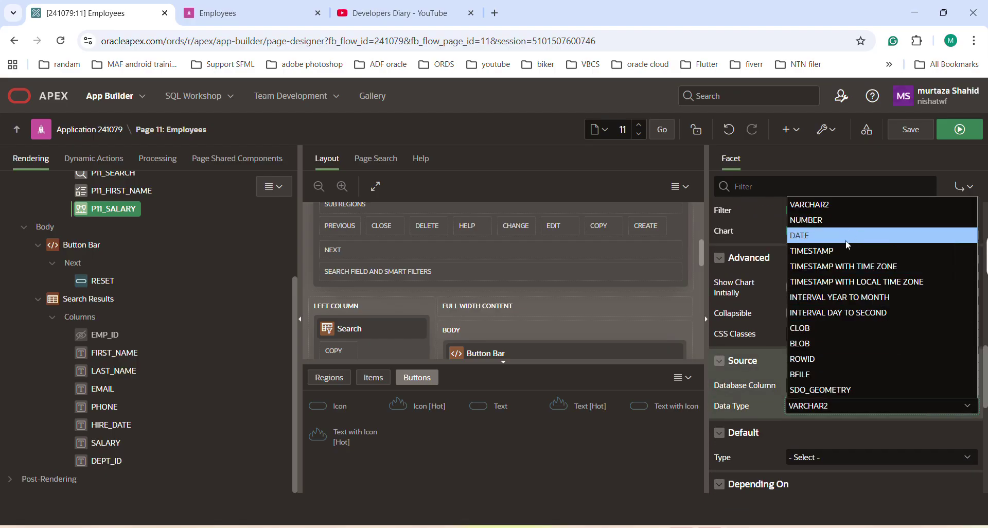
pyautogui.click(832, 221)
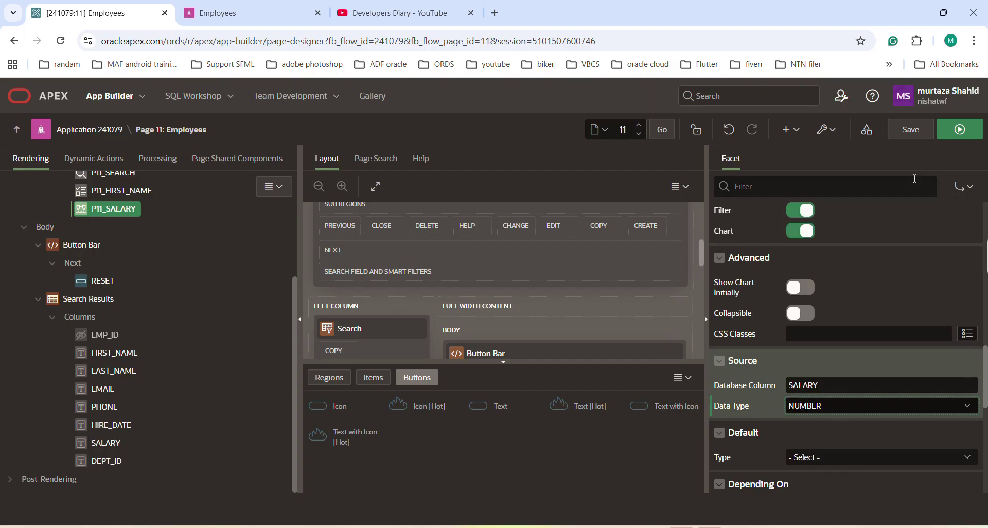
# Step: Save and run the page, and filter the employees by the >=2000 salary range
pyautogui.click(909, 130)
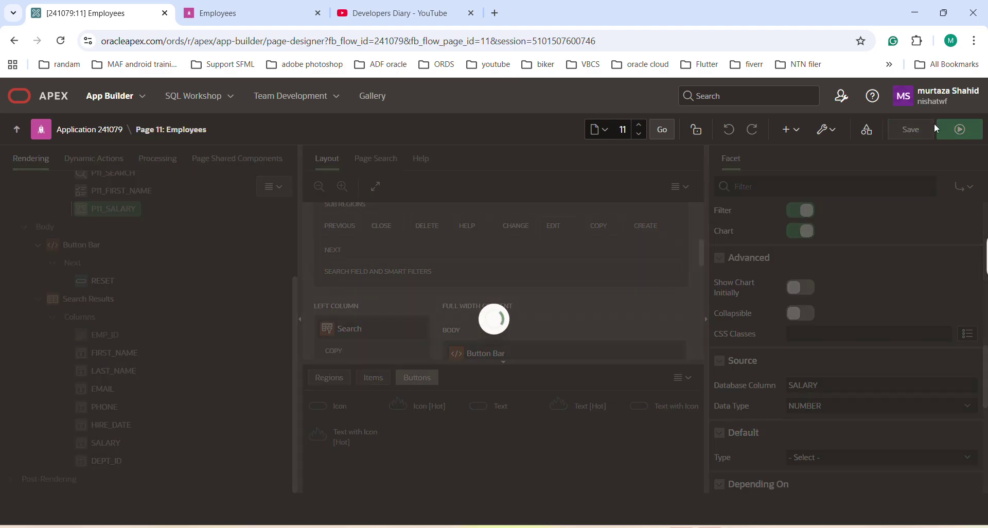
pyautogui.click(959, 131)
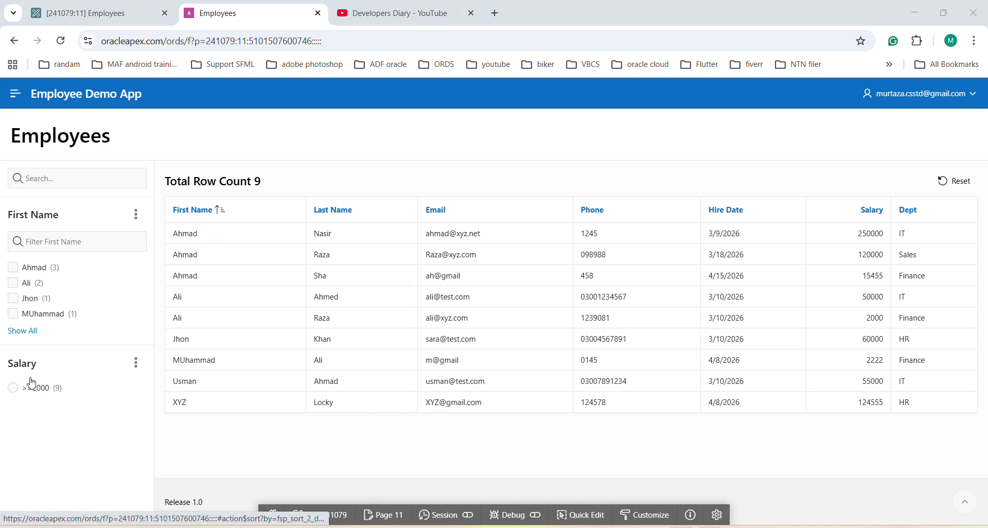
pyautogui.click(46, 395)
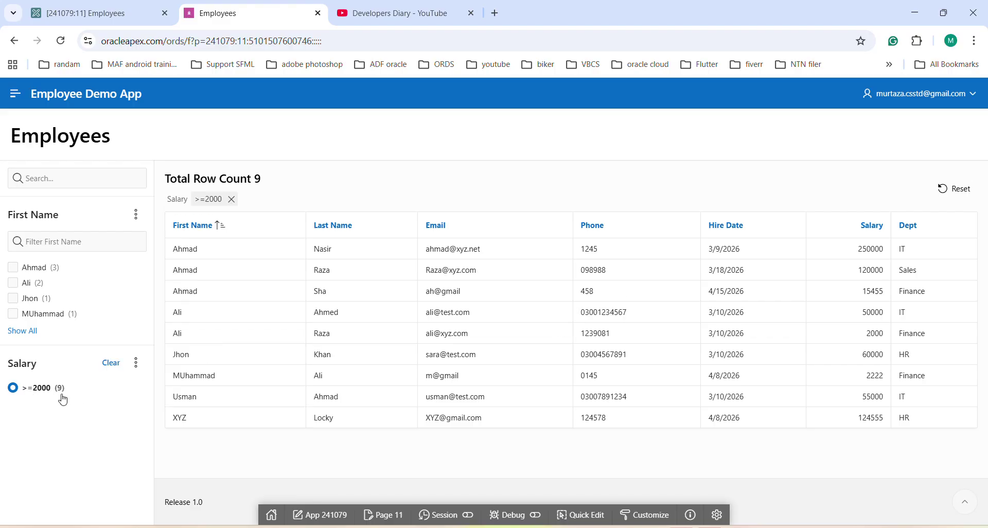
# Step: Turn off Compute Counts for the salary facet, then save and run the page
pyautogui.click(58, 21)
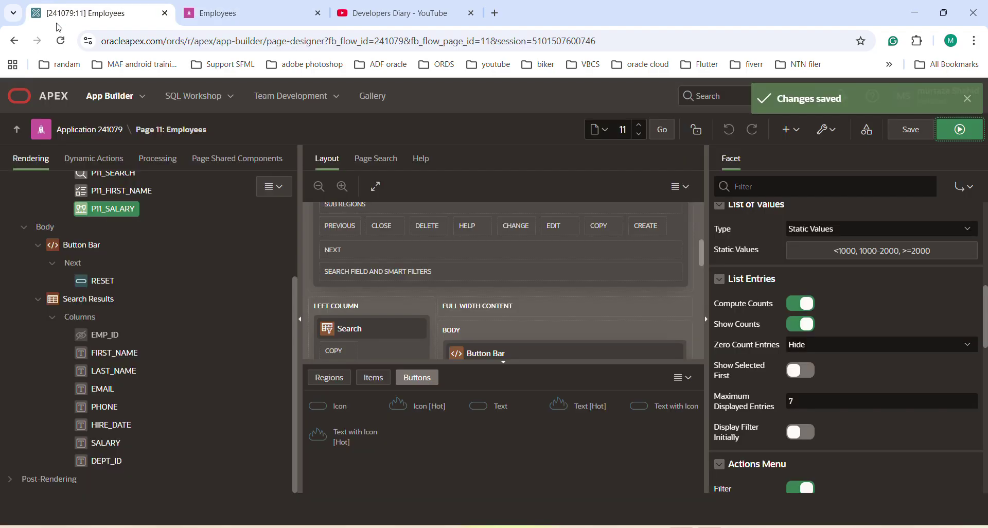
pyautogui.click(798, 304)
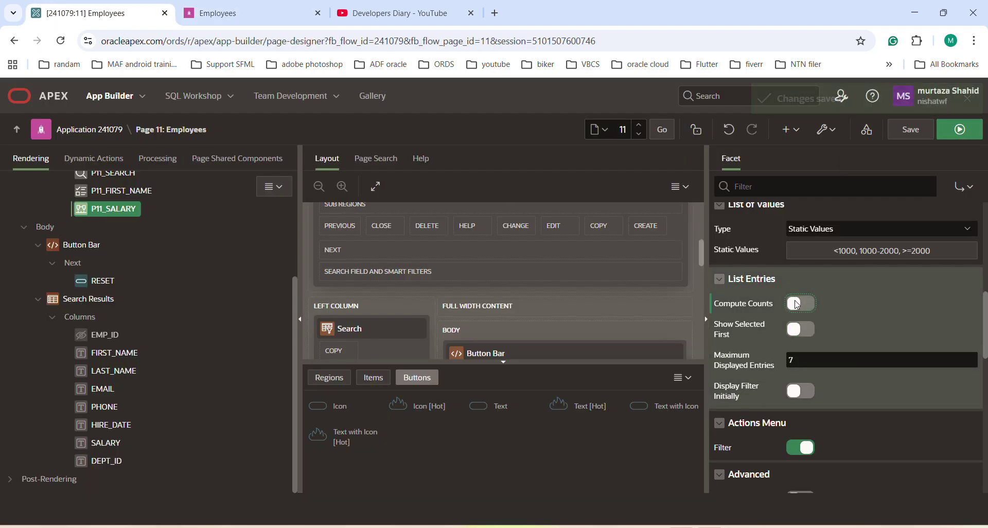
pyautogui.click(907, 134)
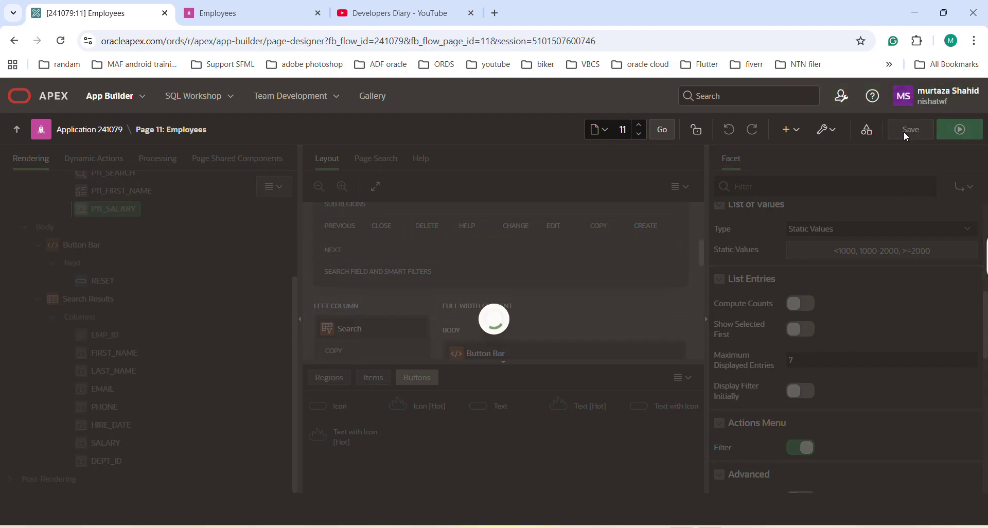
pyautogui.click(969, 133)
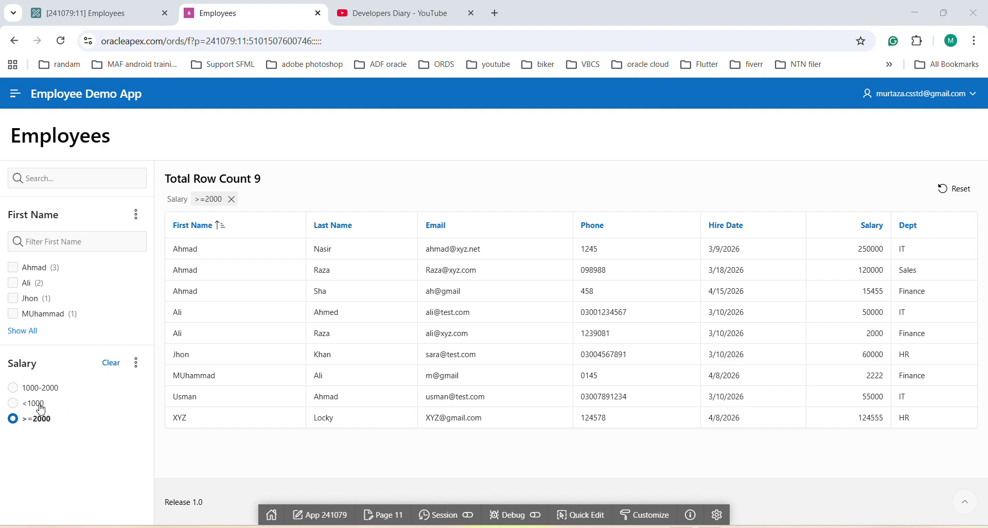
# Step: Turn off Sort at Runtime for the salary facet's static values, then save and run the page
pyautogui.click(109, 21)
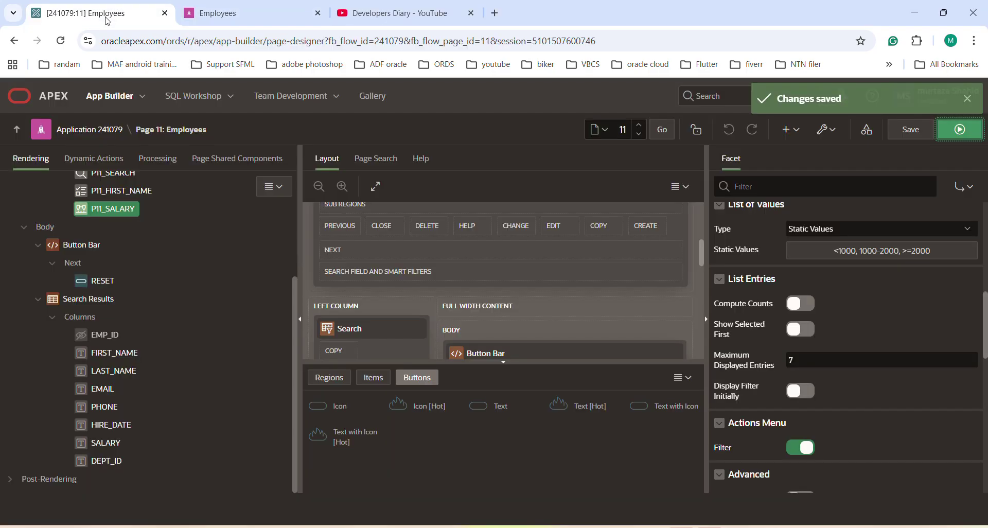
pyautogui.click(889, 253)
pyautogui.click(340, 364)
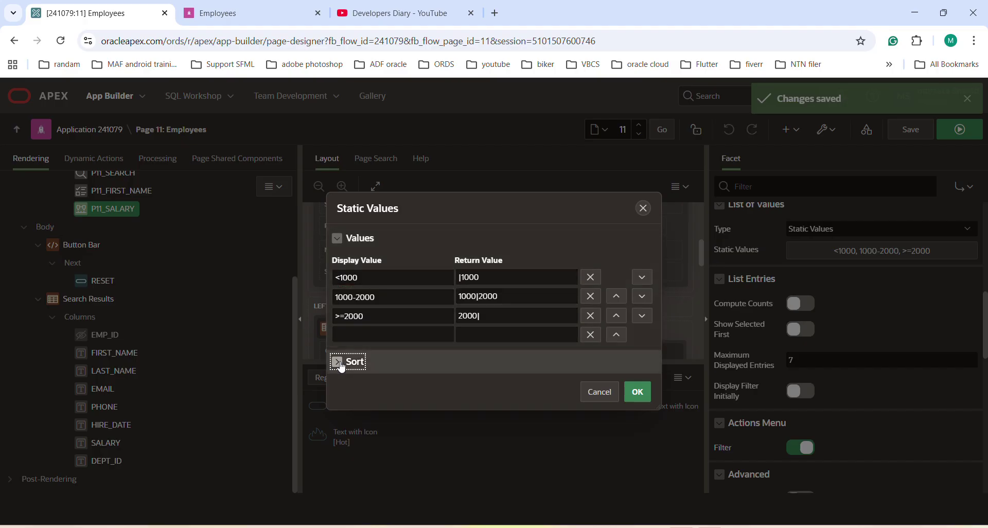
pyautogui.click(414, 387)
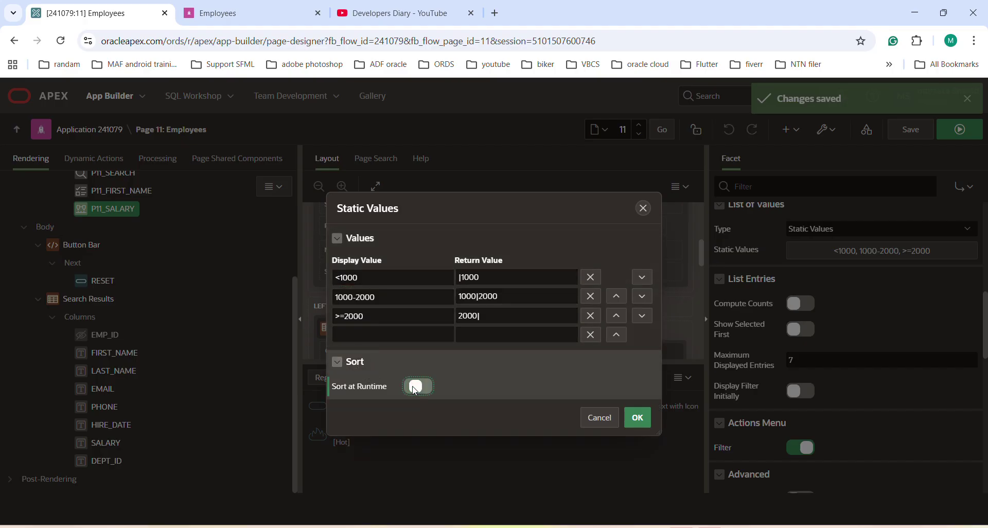
pyautogui.click(638, 417)
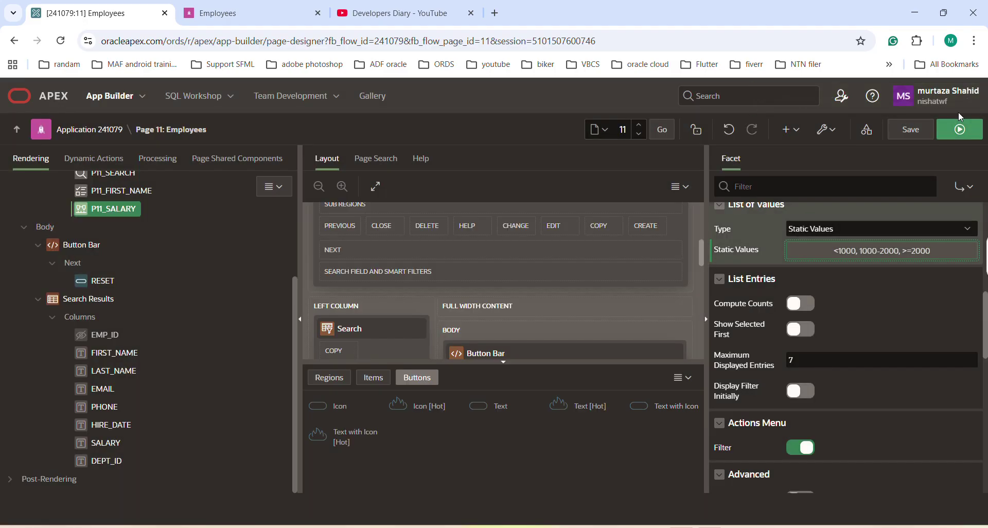
pyautogui.click(915, 127)
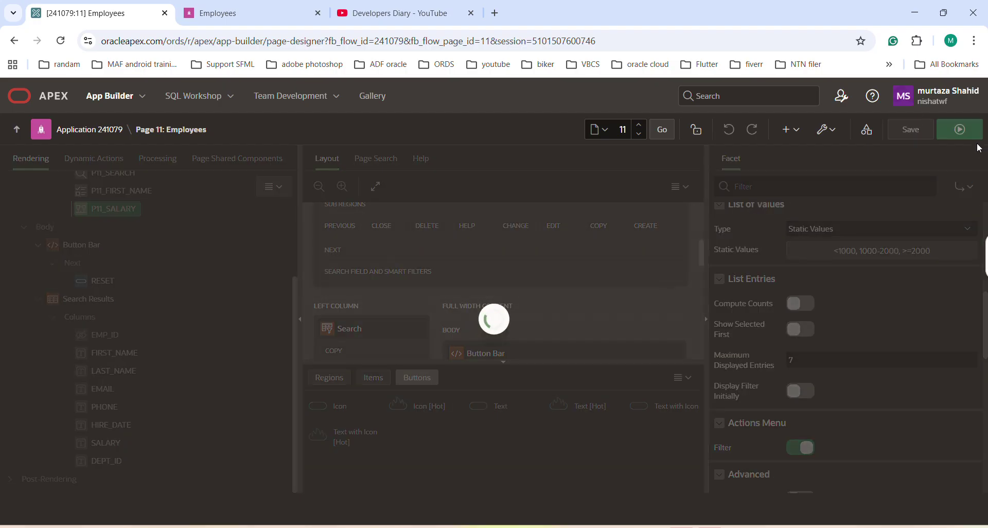
pyautogui.click(959, 132)
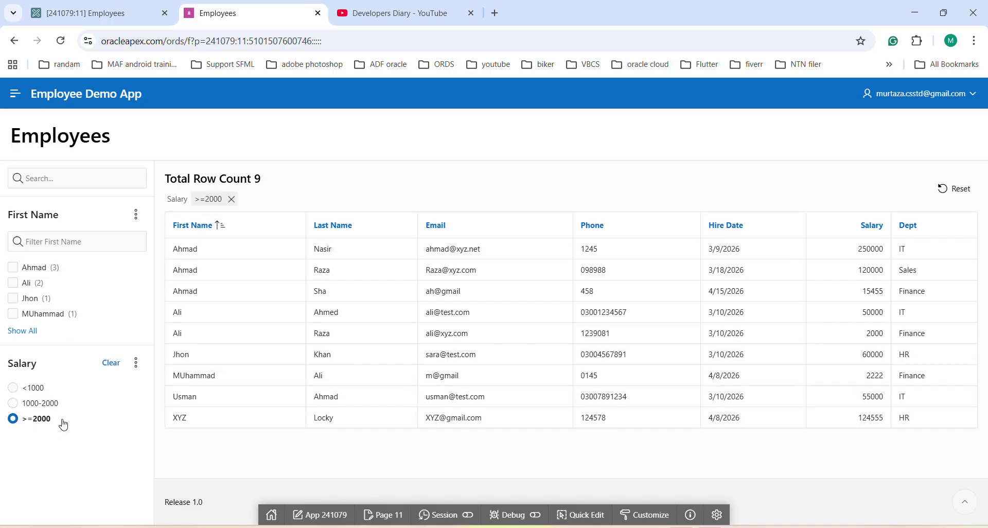
# Step: Test the salary facet by filtering the employees by <1000, 1000-2000 and >=2000 in turn
pyautogui.click(14, 387)
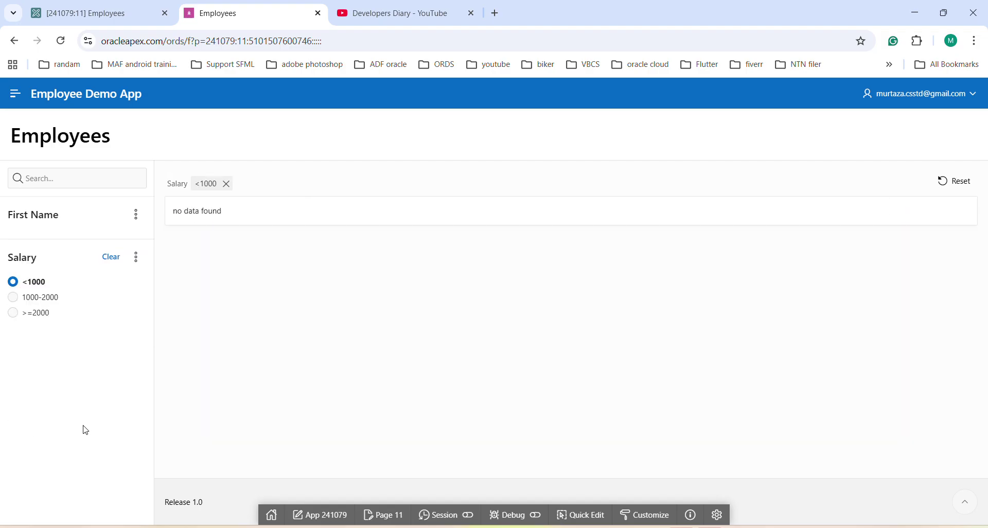
pyautogui.click(13, 299)
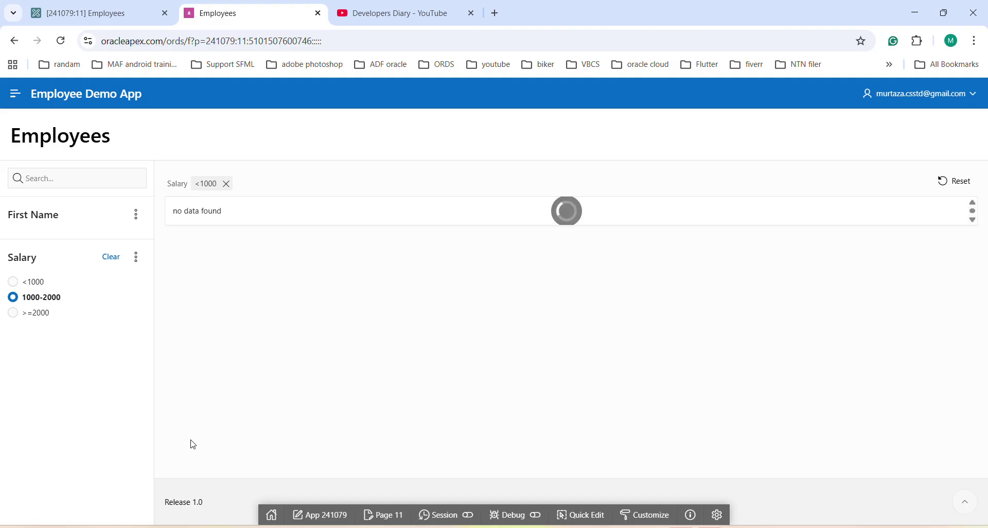
pyautogui.click(13, 313)
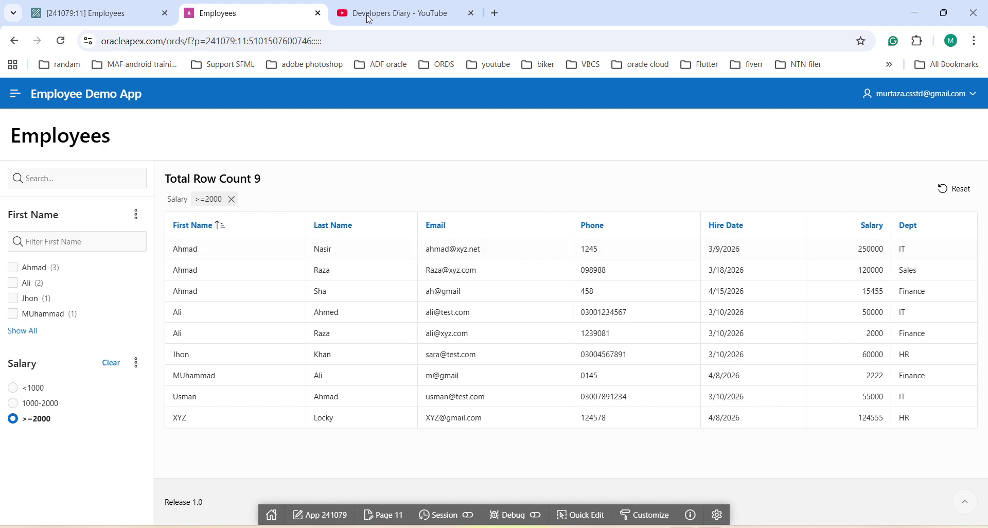
# Step: Change the salary facet's first static value to <10000 with the return value |10000
pyautogui.click(123, 11)
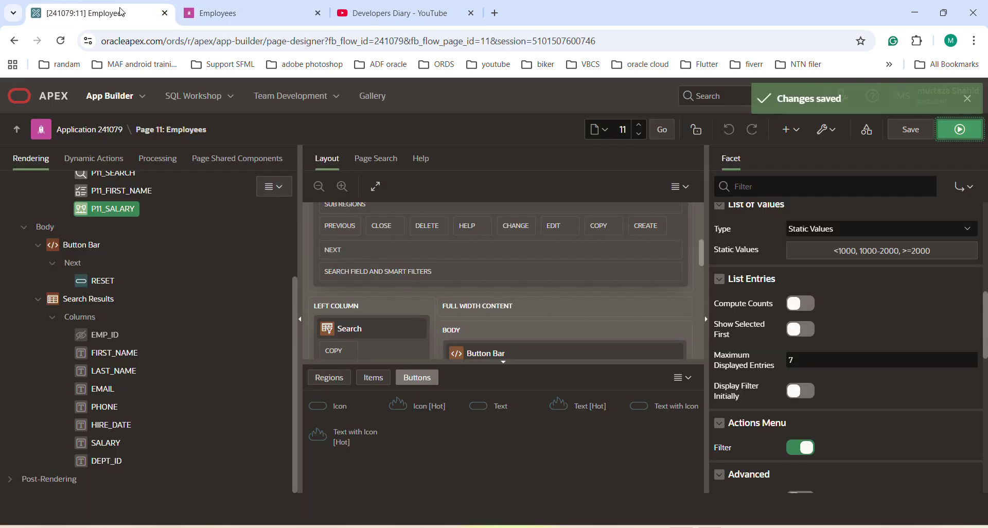
pyautogui.click(859, 251)
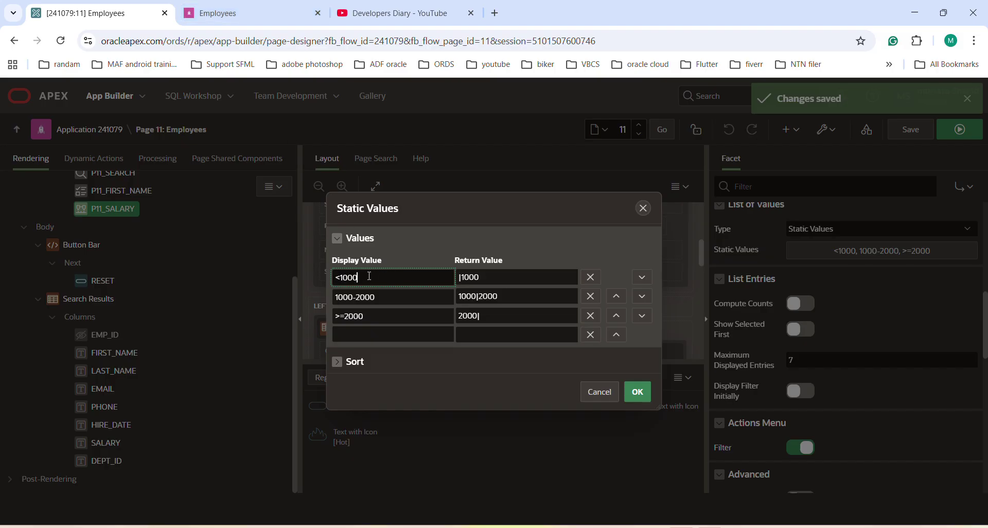
pyautogui.click(504, 282)
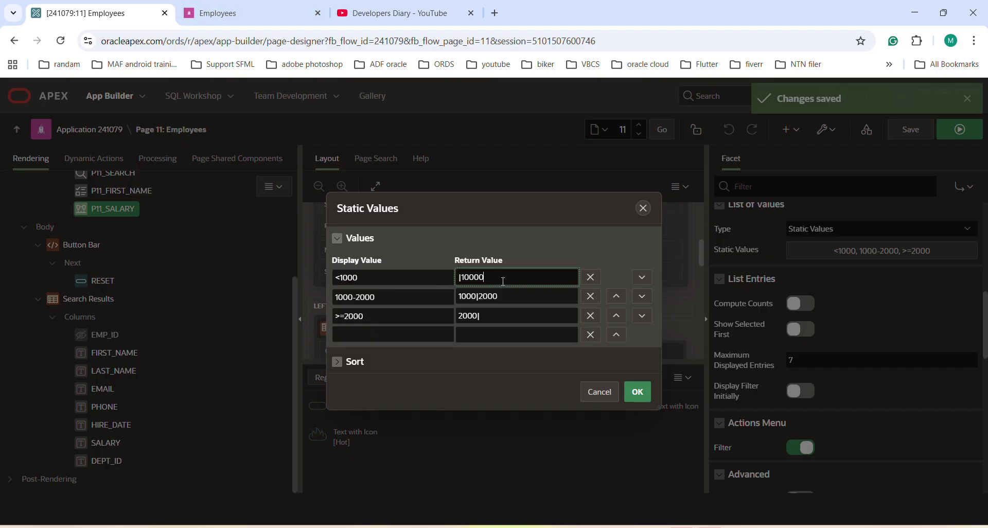
pyautogui.rightClick(390, 278)
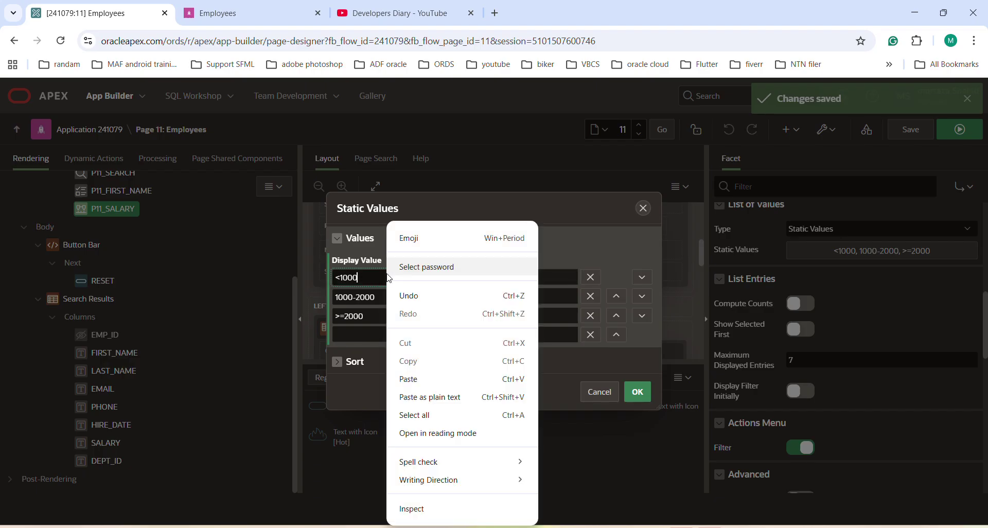
pyautogui.click(359, 276)
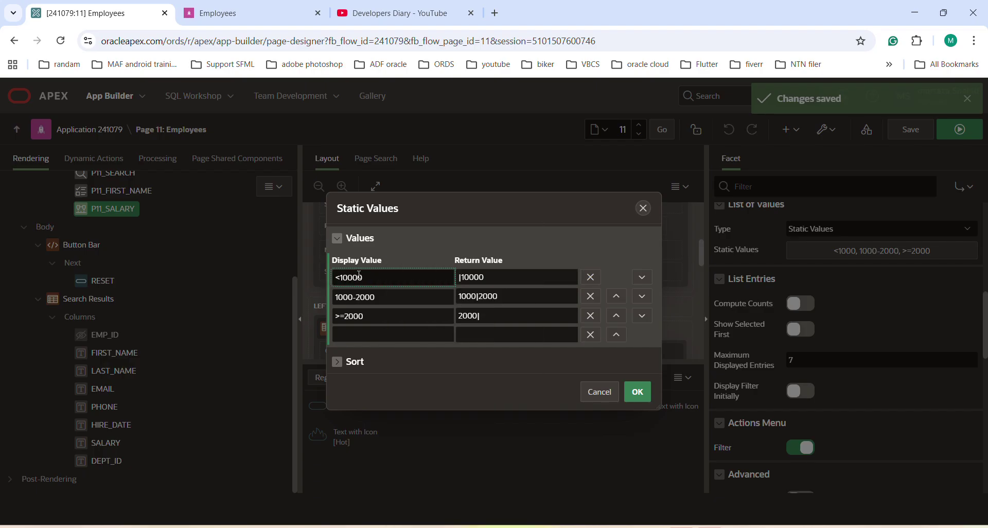
pyautogui.click(352, 292)
pyautogui.write('0')
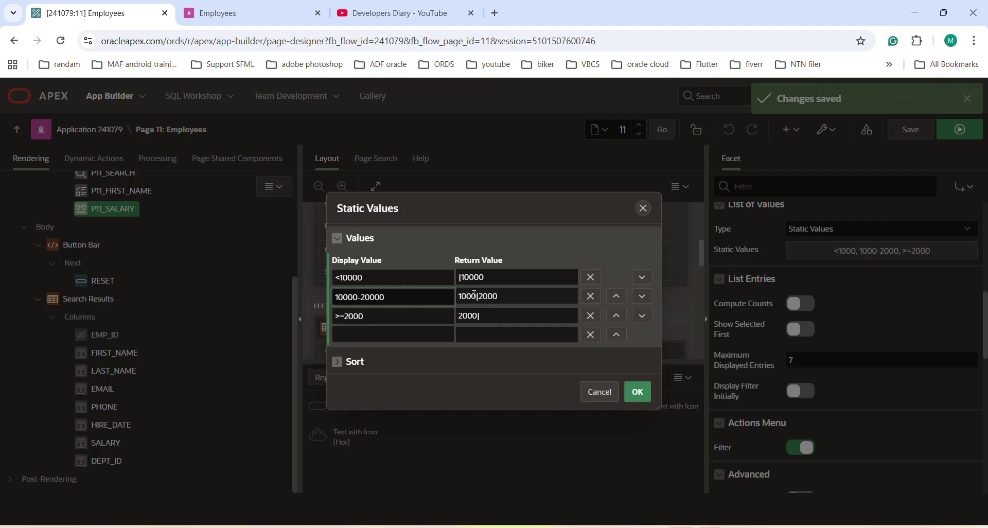
pyautogui.click(478, 296)
pyautogui.write('0')
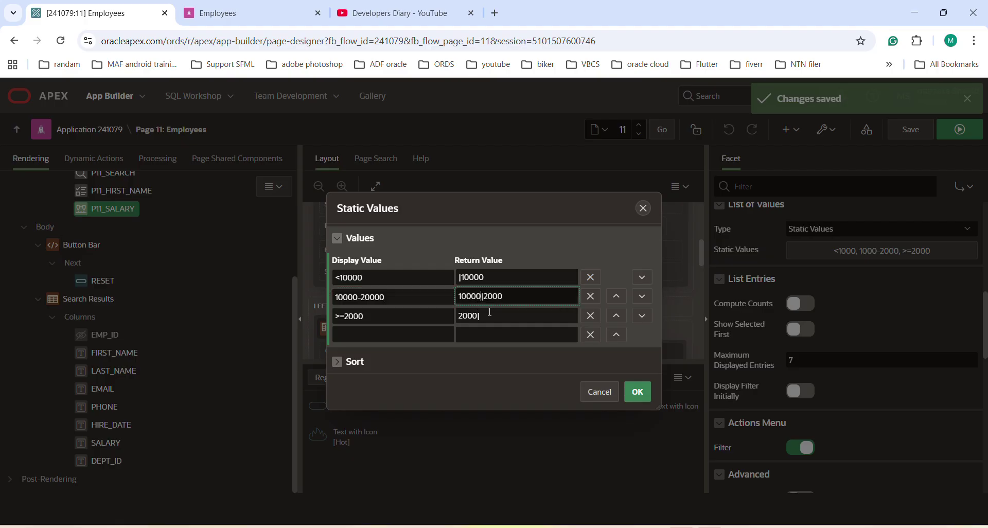
# Step: Change the third static value to >=20000 with the return value 20000|, and accept the static values
pyautogui.click(372, 319)
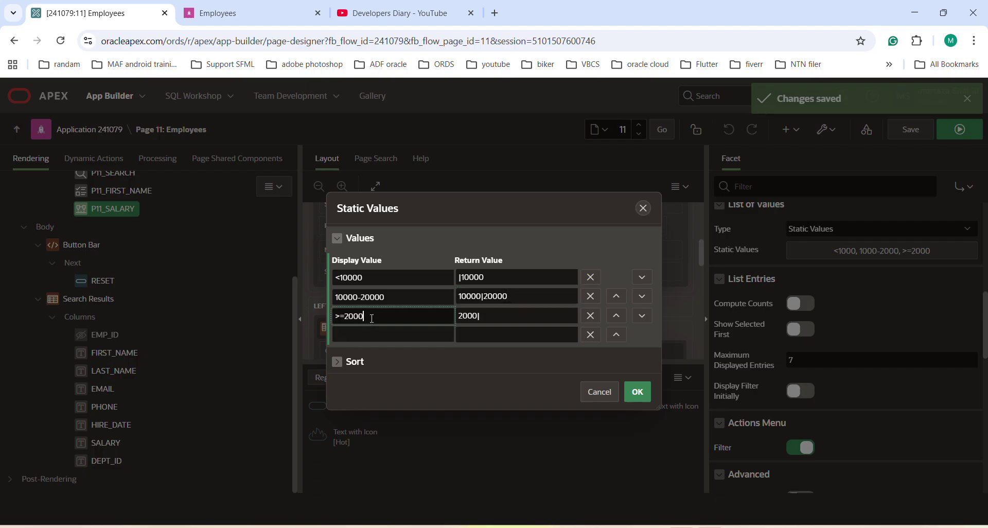
pyautogui.click(477, 315)
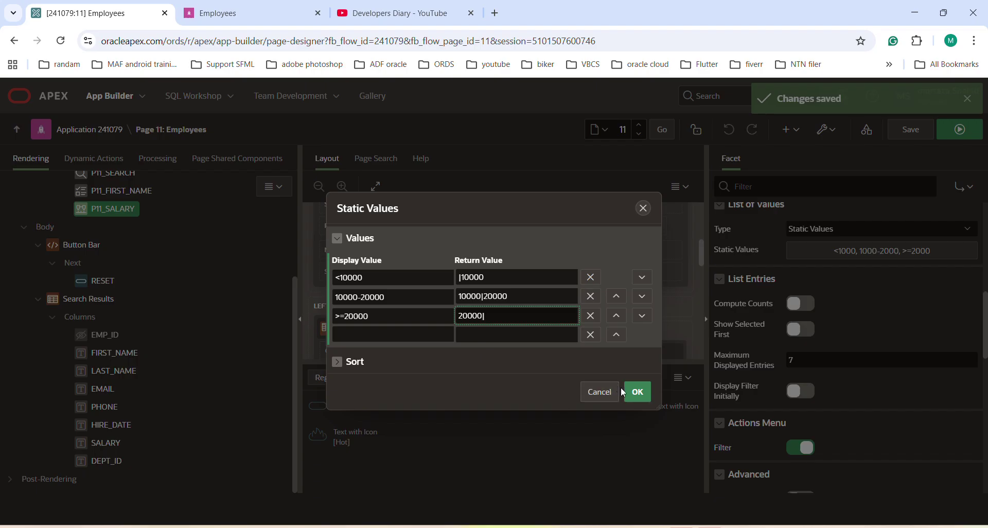
pyautogui.click(638, 391)
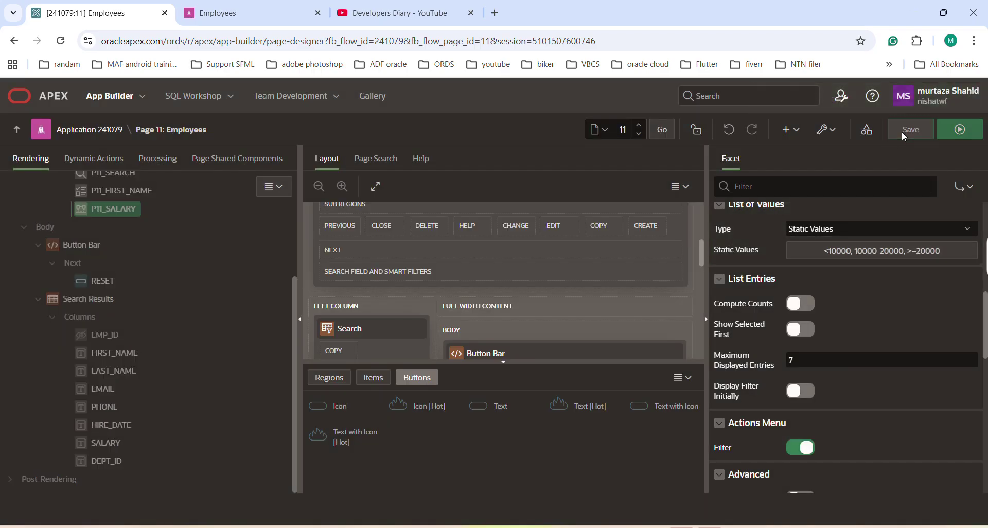
pyautogui.click(970, 134)
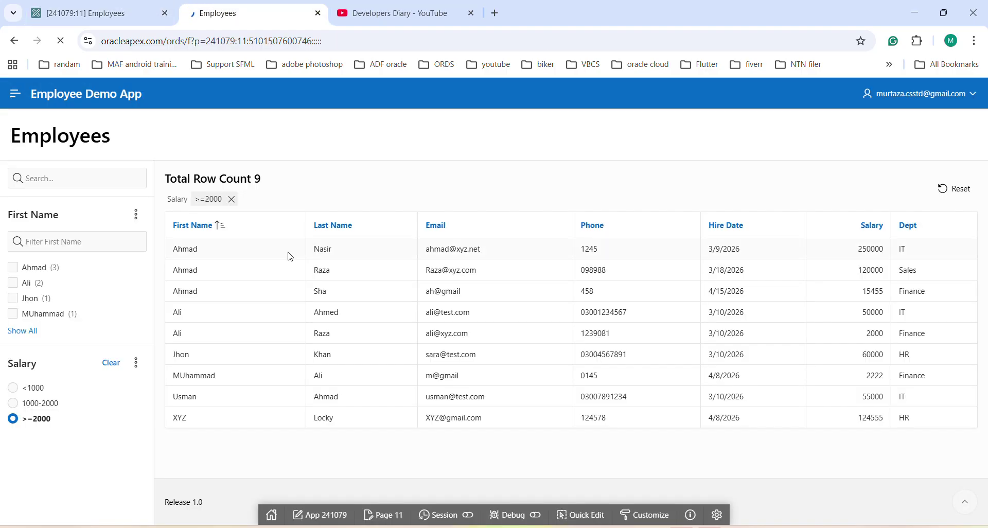
pyautogui.click(17, 390)
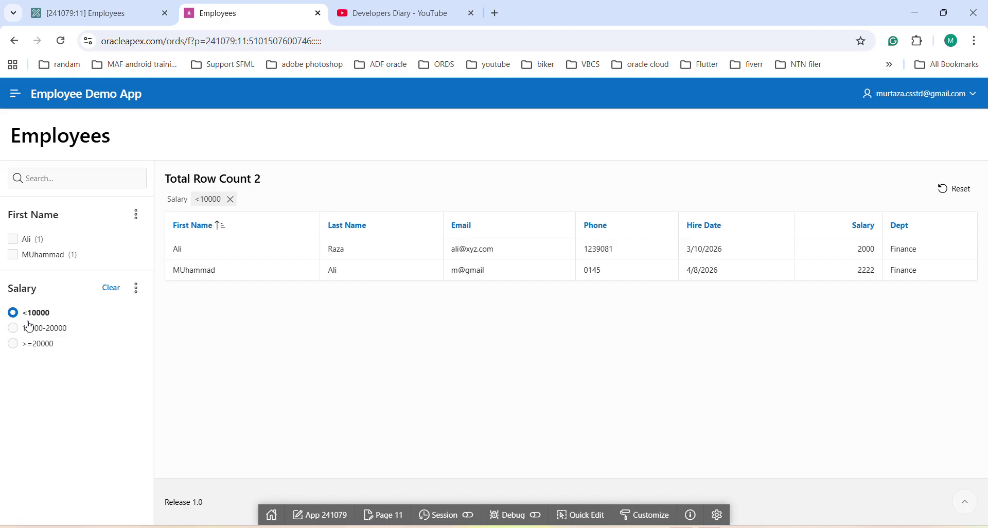
pyautogui.click(15, 330)
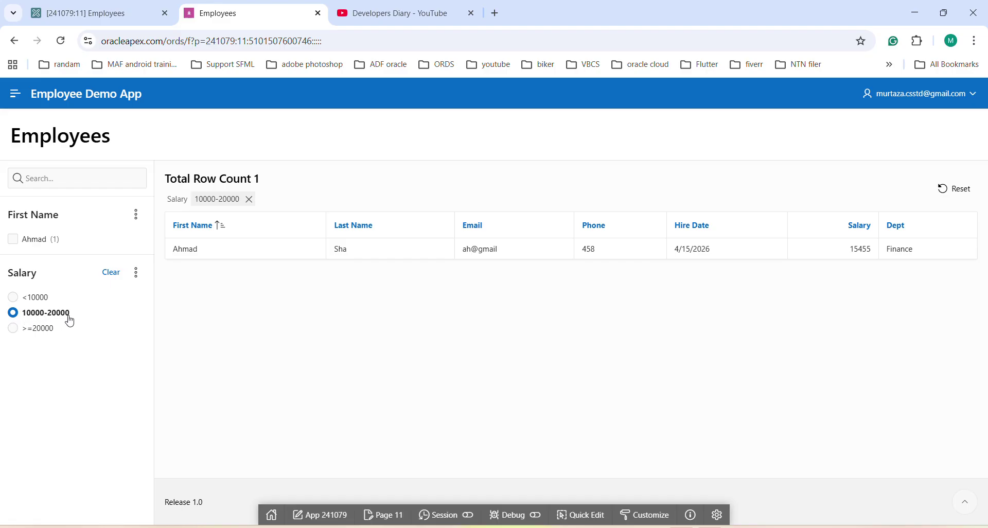
pyautogui.click(13, 332)
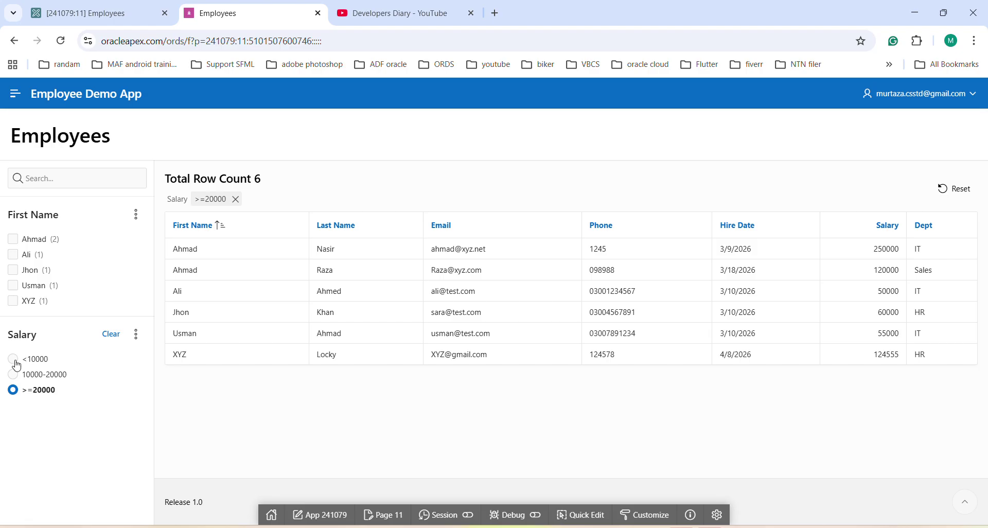
# Step: Remove the >=20000 salary filter from the employee search results on the running page
pyautogui.click(92, 12)
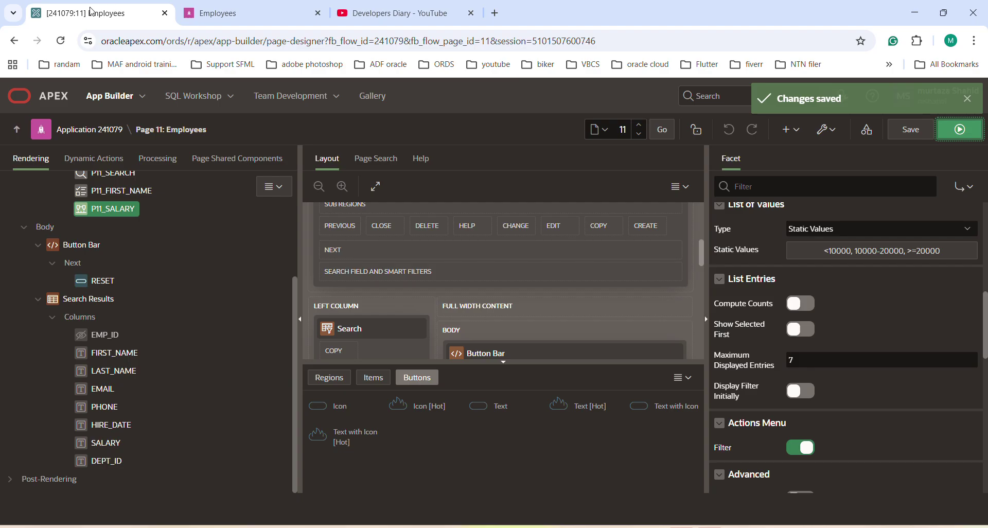
pyautogui.click(235, 12)
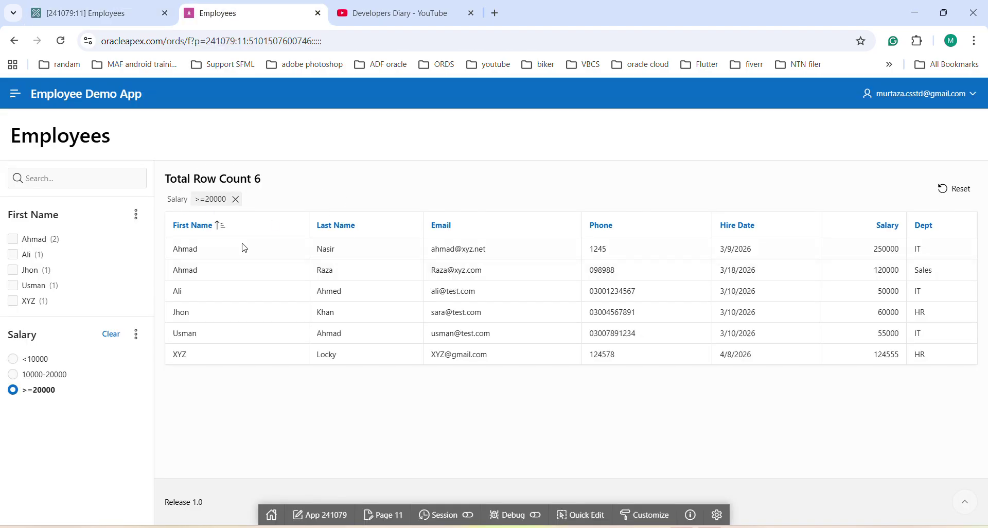
pyautogui.click(236, 199)
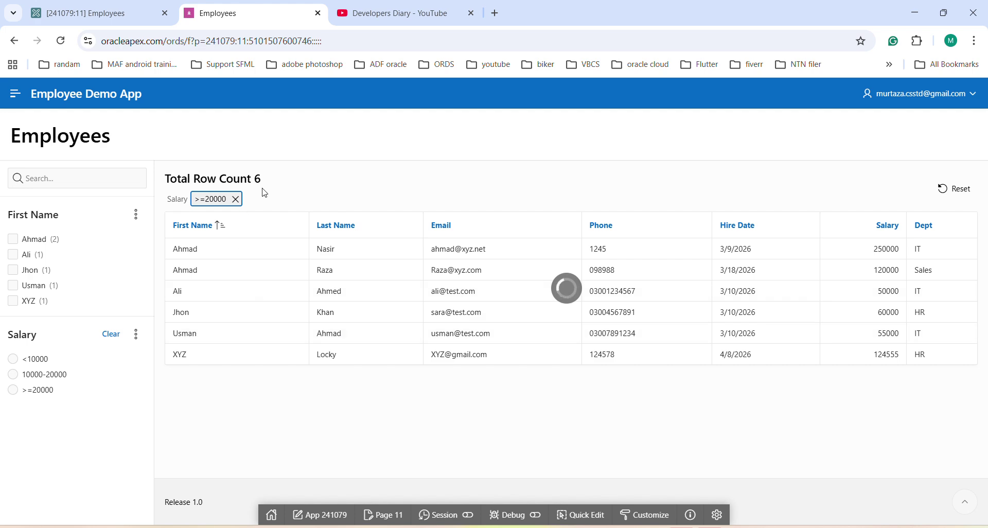
# Step: Create a region in the page body, place it between Button Bar and Search Results, and look through its layout properties
pyautogui.click(103, 16)
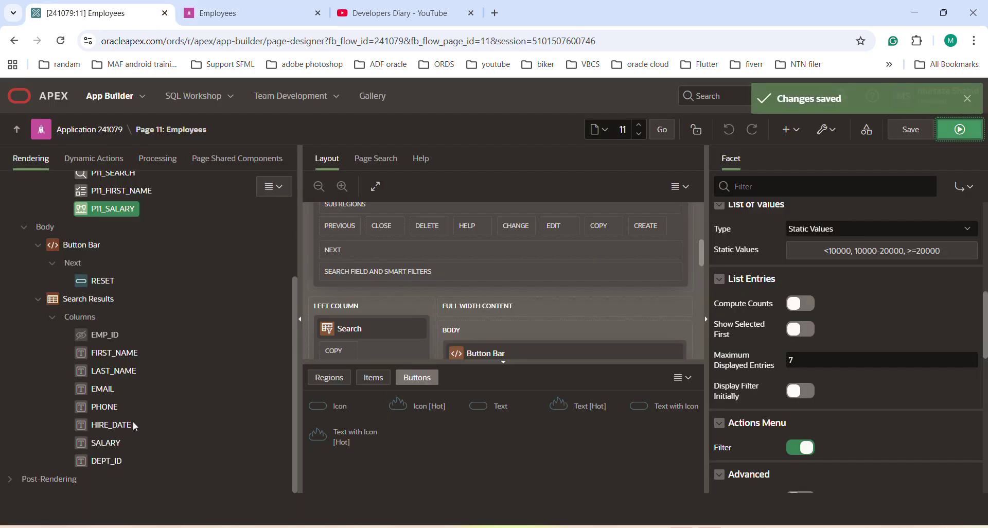
pyautogui.rightClick(46, 230)
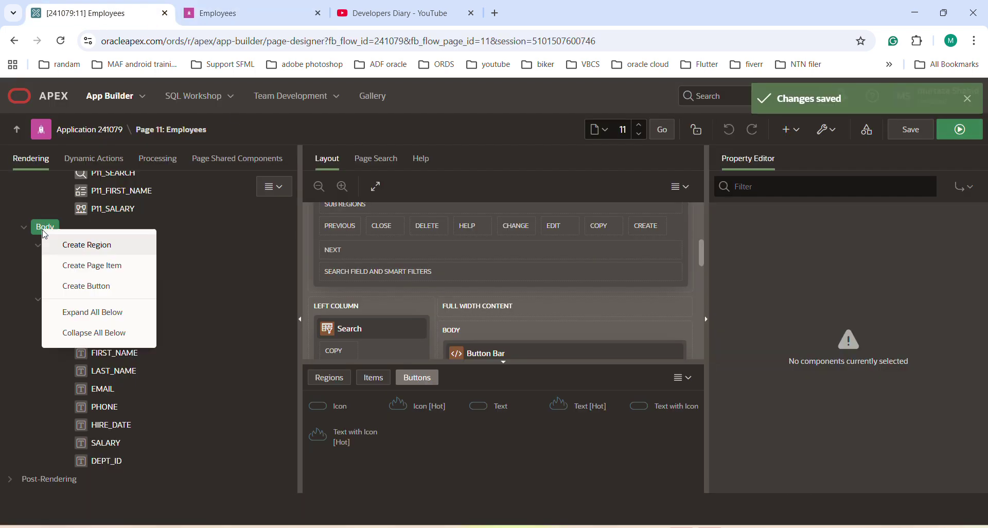
pyautogui.click(75, 246)
pyautogui.moveTo(60, 476); pyautogui.dragTo(66, 298)
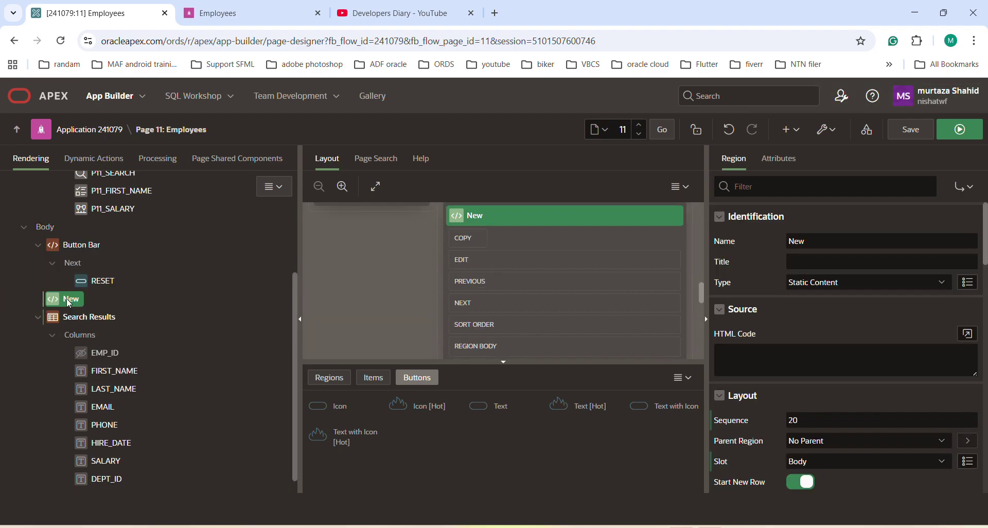
pyautogui.click(815, 239)
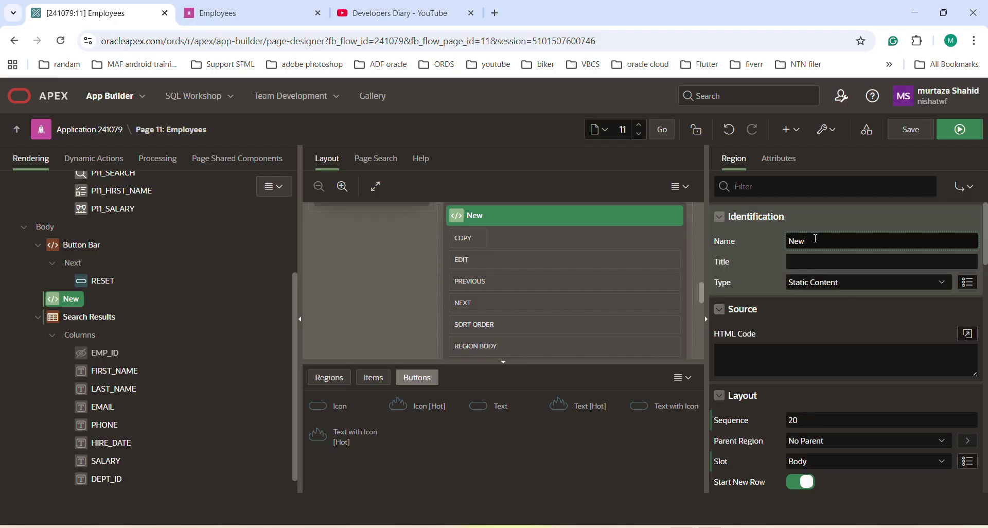
pyautogui.scroll(-6, 866, 455)
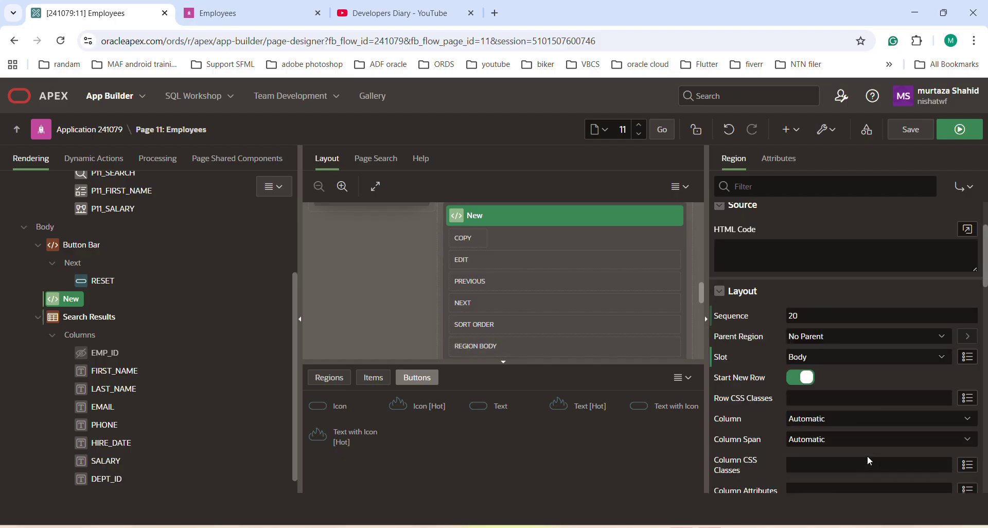
# Step: Set the new body region's template to Blank with Attributes (No Grid) and rename the region HeadingTitle
pyautogui.click(881, 356)
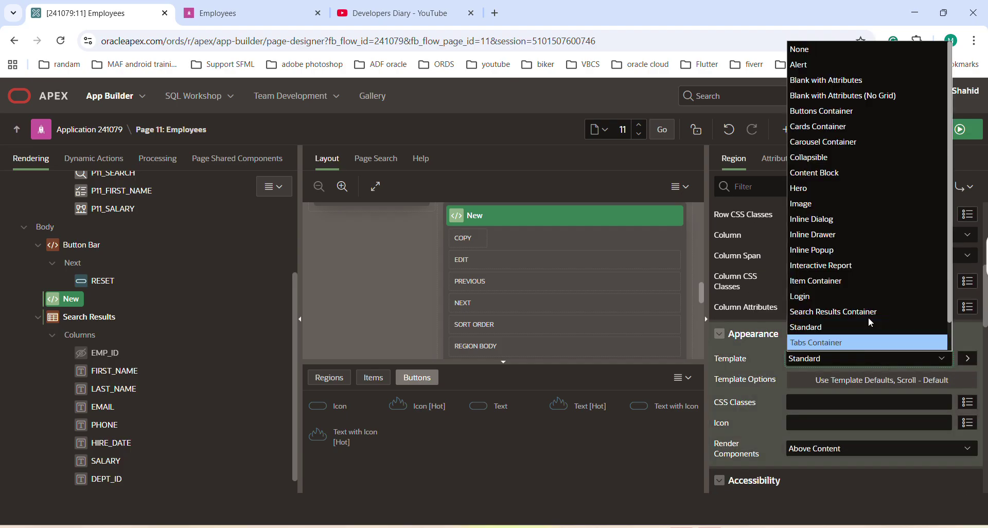
pyautogui.click(823, 93)
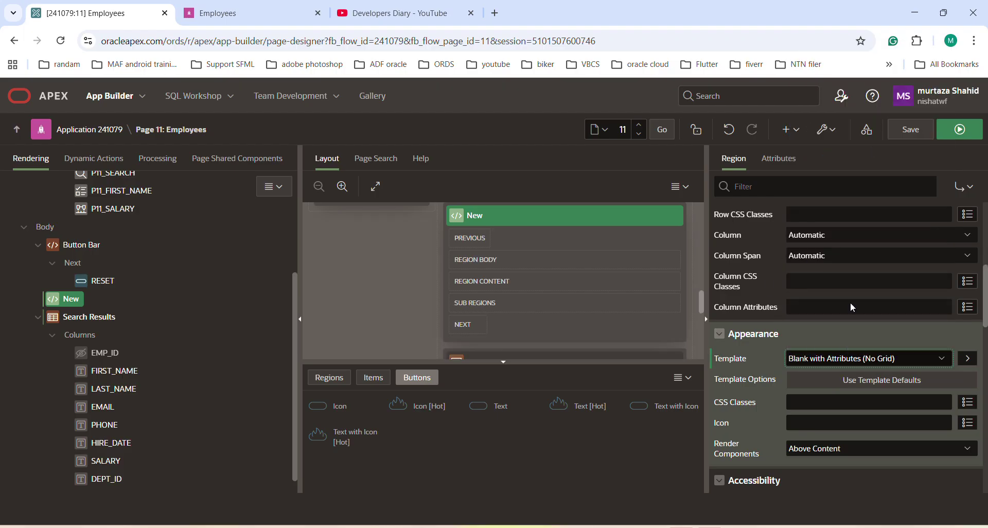
pyautogui.scroll(5, 832, 213)
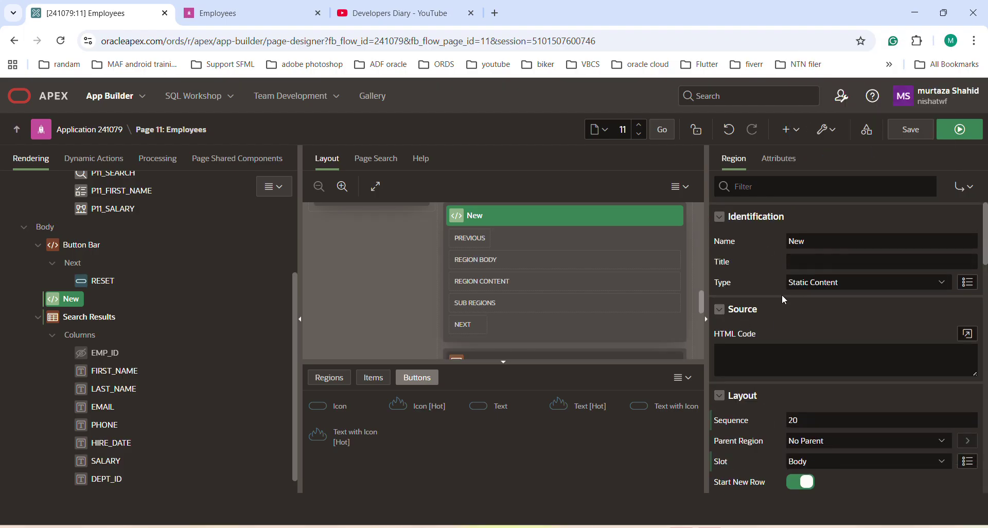
pyautogui.doubleClick(822, 240)
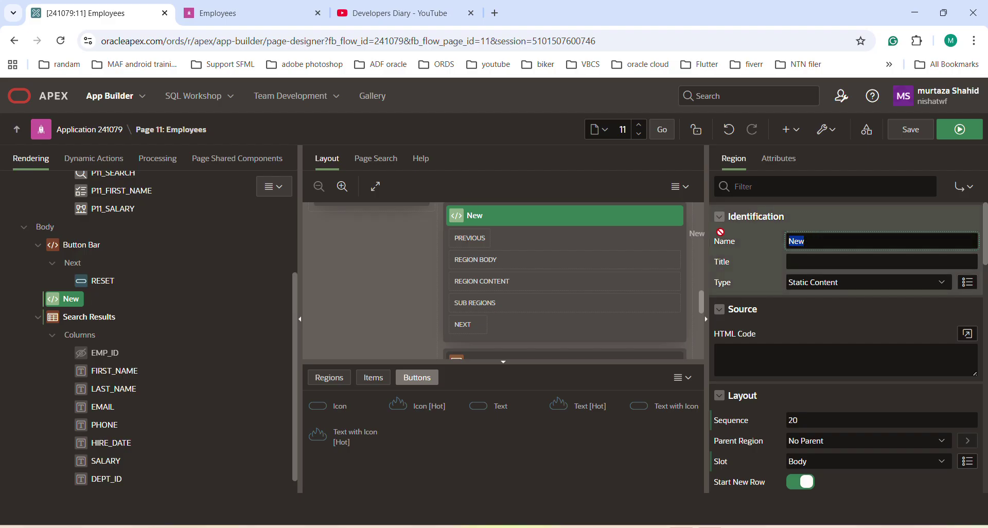
pyautogui.write('HeadingTitle')
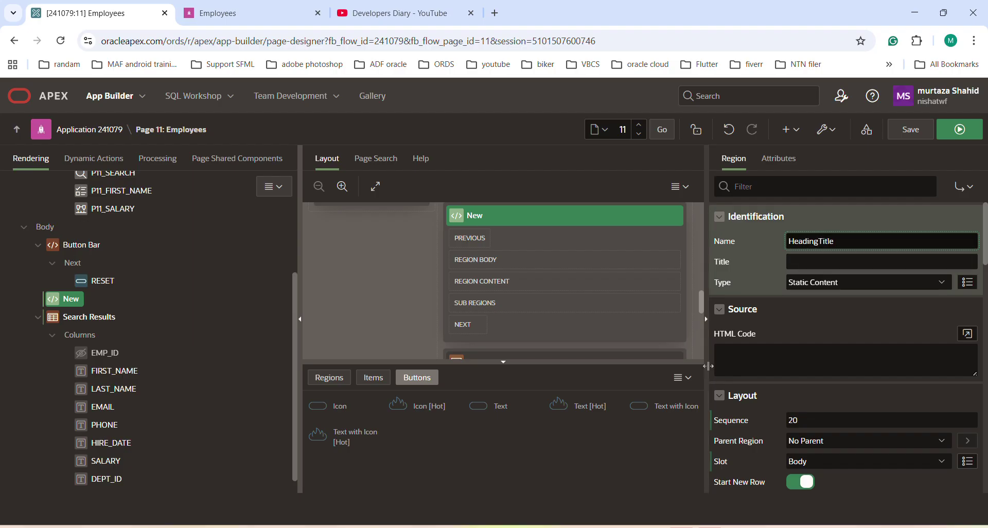
# Step: Enter <H1>Employees</H1> as the HTML code of the HeadingTitle region
pyautogui.click(743, 361)
pyautogui.write('<>')
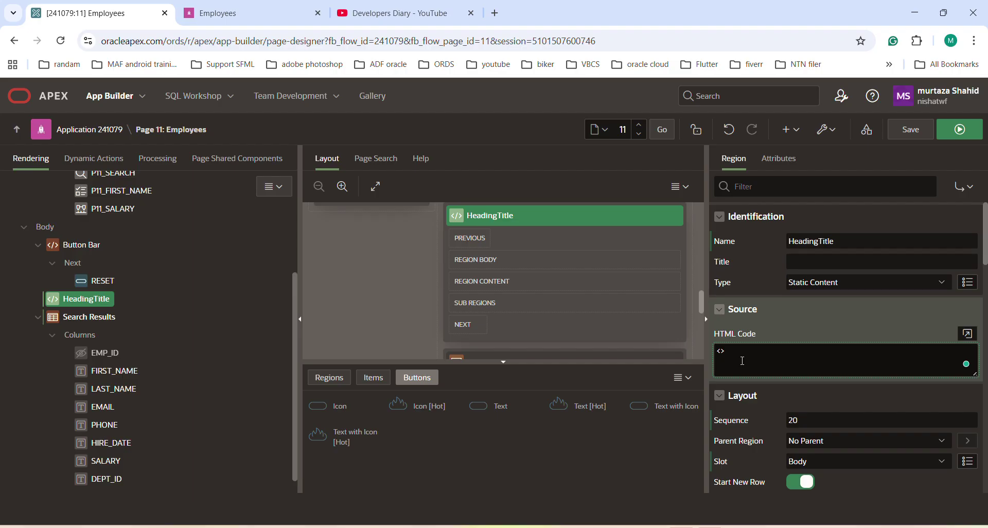
pyautogui.write('H1')
pyautogui.write('</H1>')
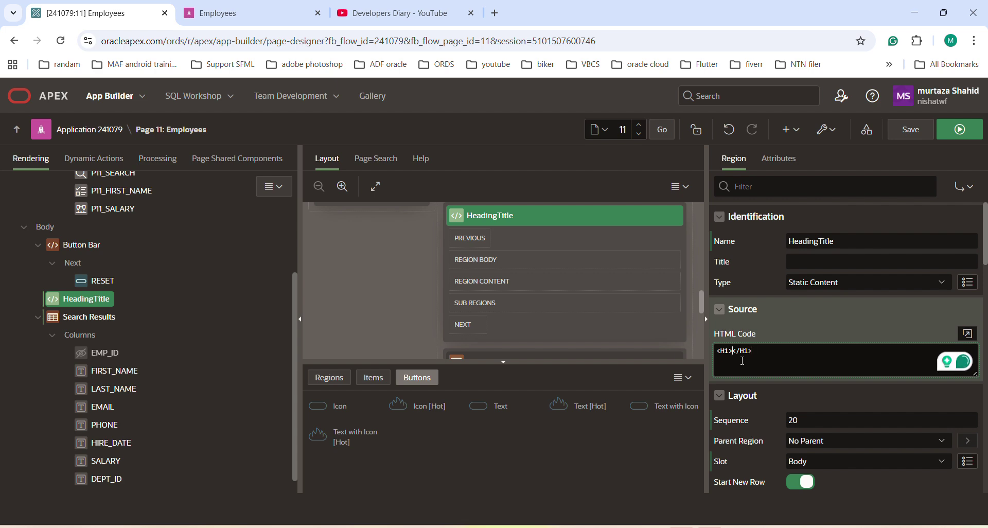
pyautogui.write('Employees')
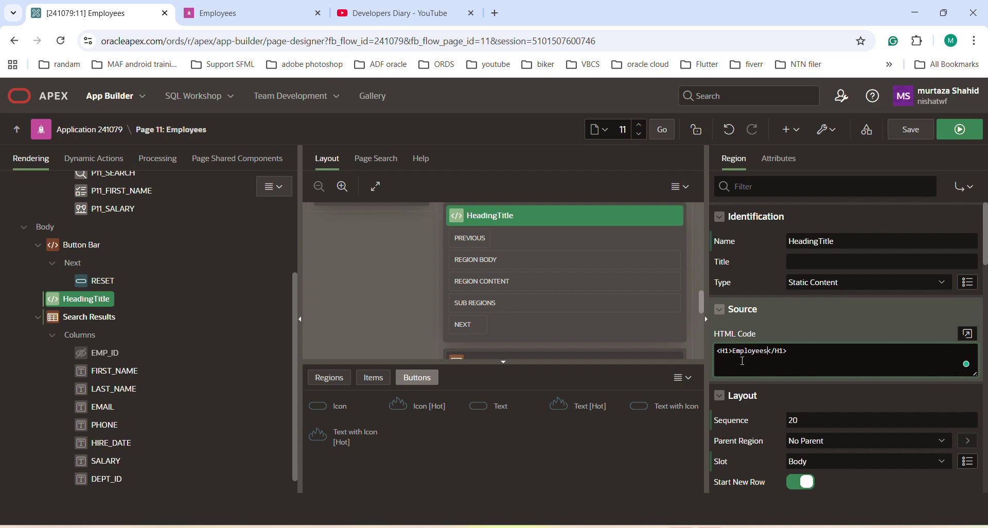
# Step: Save and run the page, check the Employees heading above the results, and show all values of the First Name facet
pyautogui.click(914, 131)
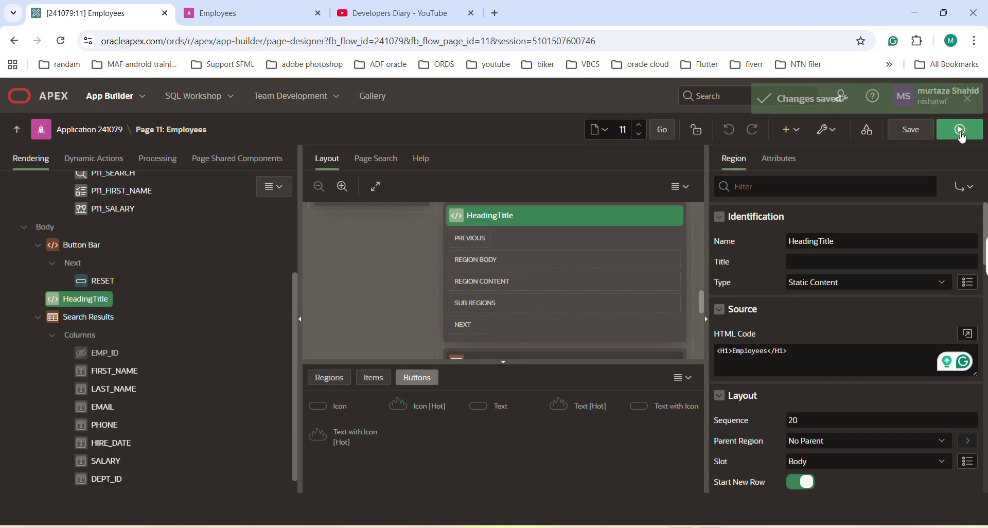
pyautogui.click(961, 130)
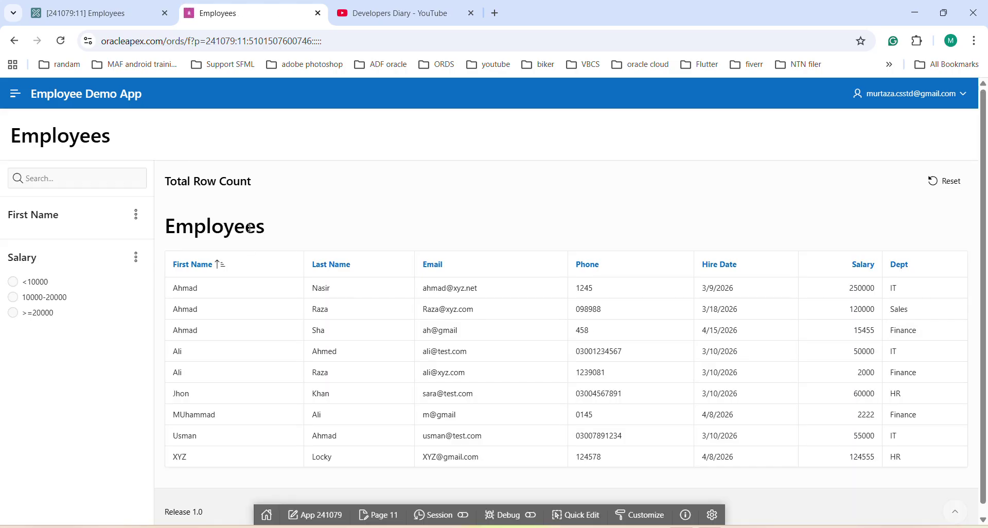
pyautogui.moveTo(266, 227); pyautogui.dragTo(163, 223)
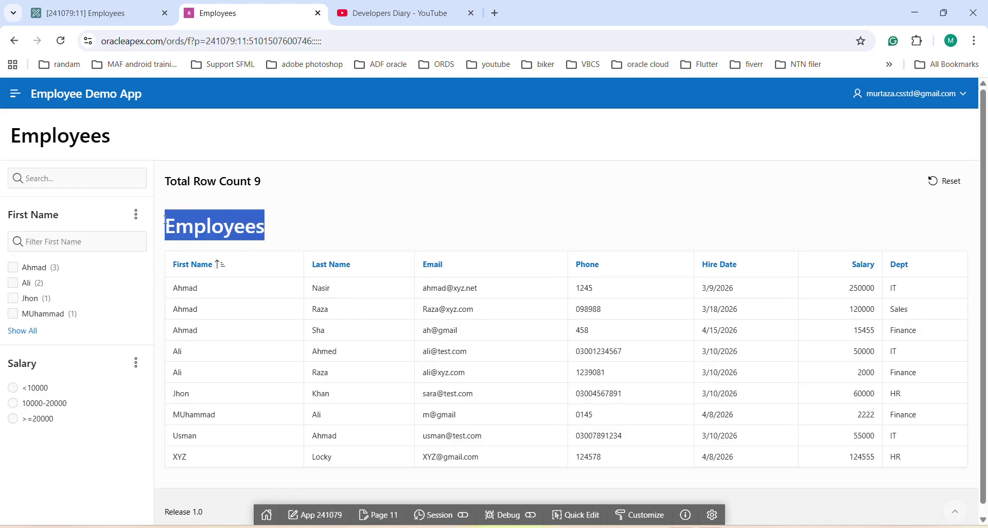
pyautogui.scroll(-1, 465, 328)
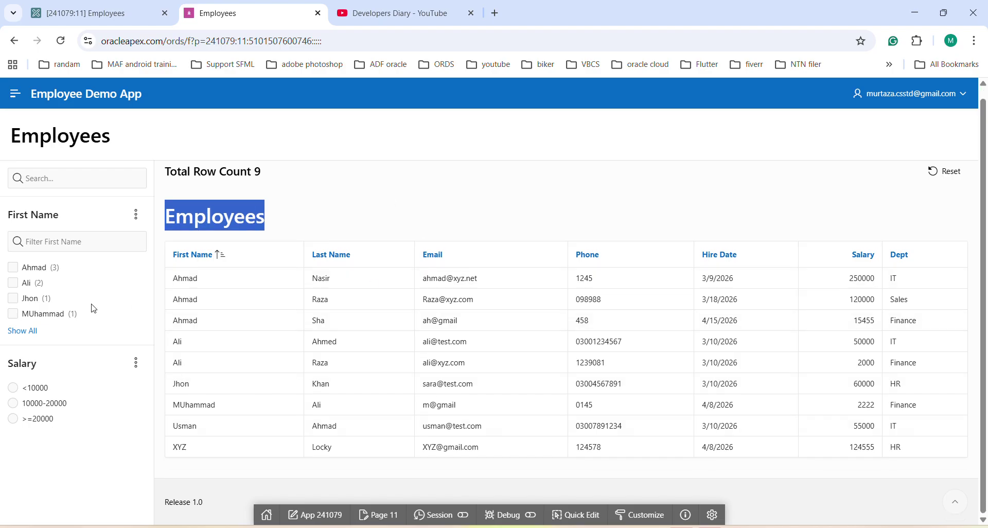
pyautogui.click(22, 331)
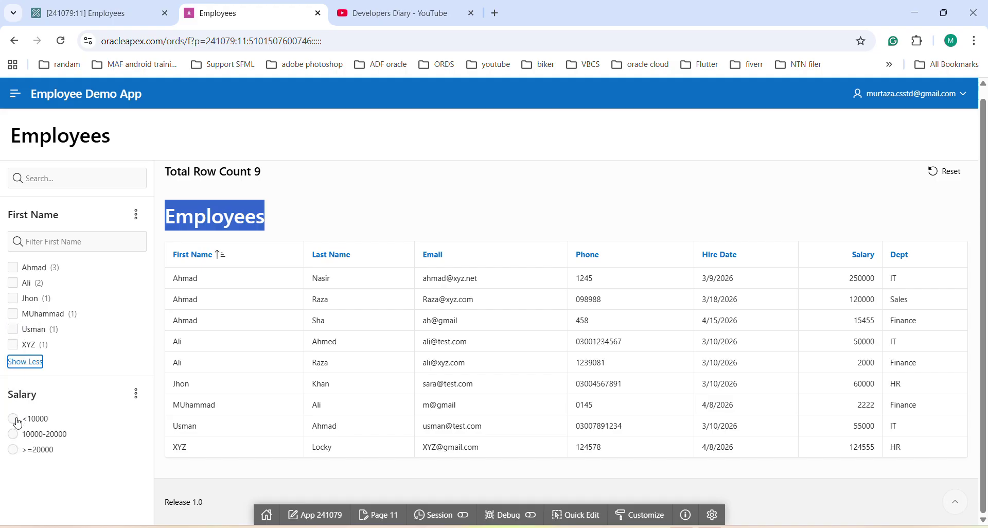